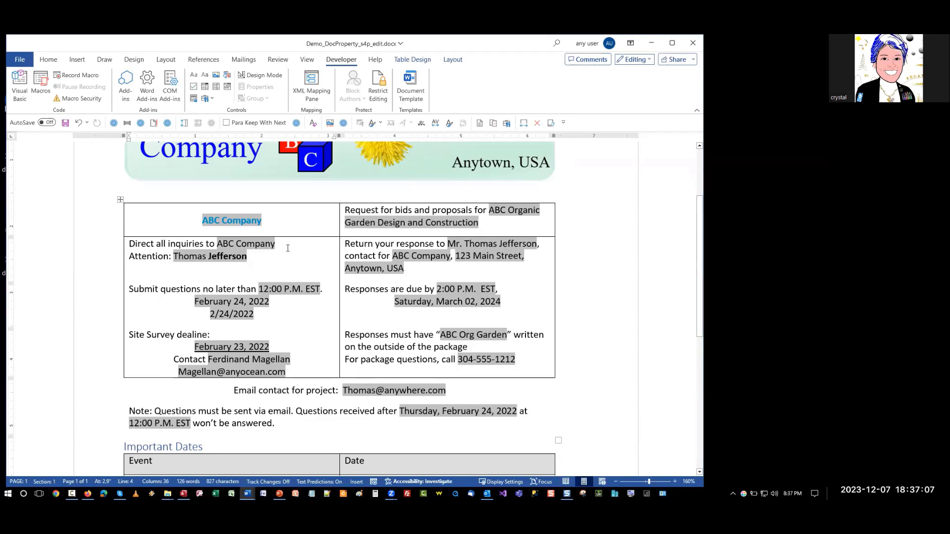
- Examine the ABC Company field after "Direct all inquiries to" and the other shaded fields in the document
{"action": "left_click_drag", "start_coordinate": [275, 243], "coordinate": [217, 243]}
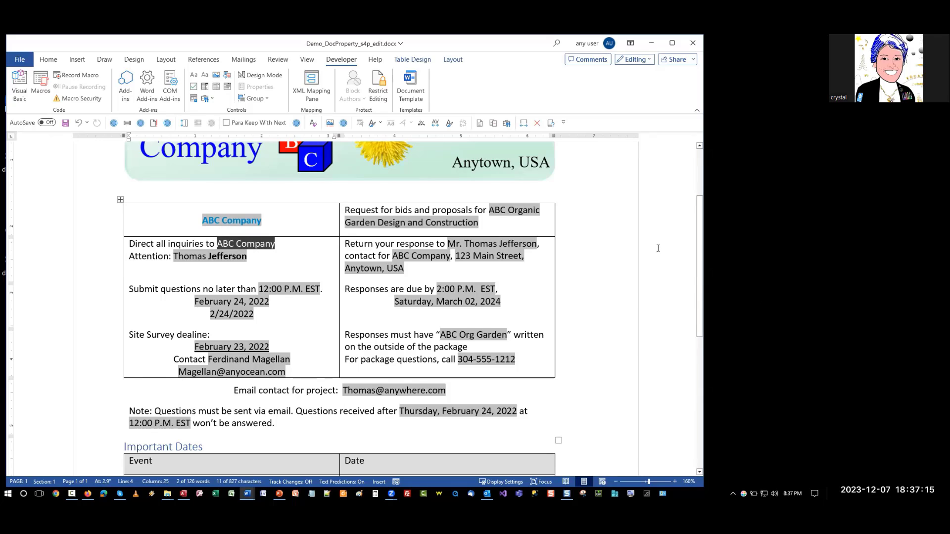
{"action": "left_click", "coordinate": [282, 242]}
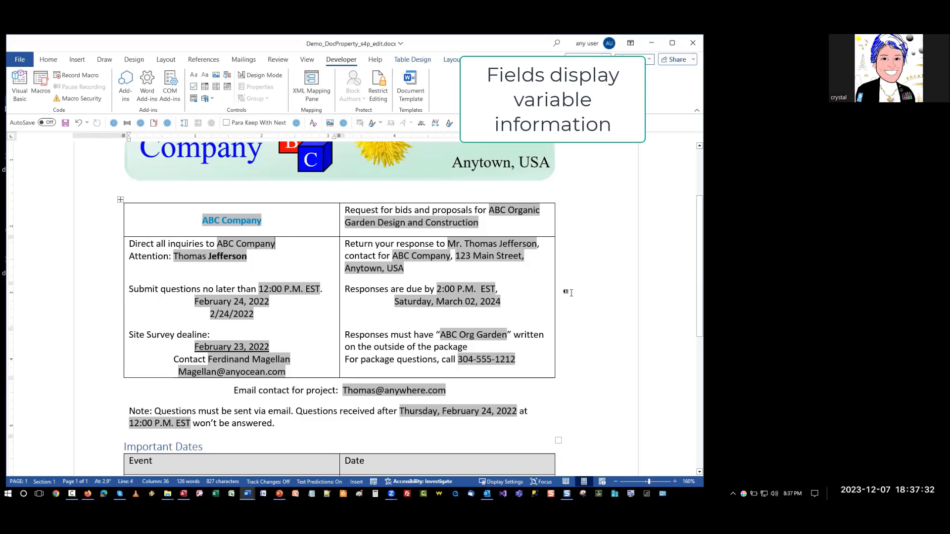
{"action": "scroll", "coordinate": [570, 293], "scroll_direction": "down", "scroll_amount": 1}
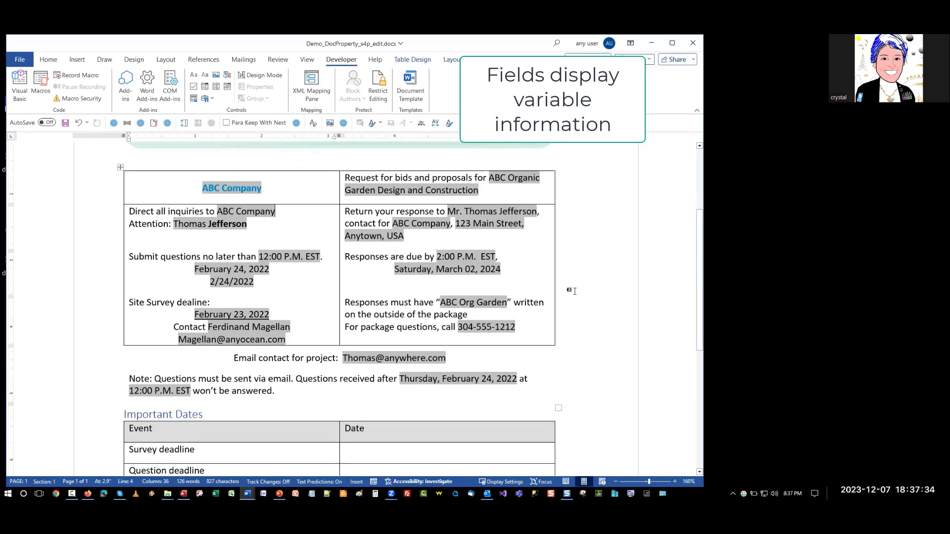
{"action": "scroll", "coordinate": [571, 291], "scroll_direction": "down", "scroll_amount": 2}
{"action": "scroll", "coordinate": [571, 291], "scroll_direction": "up", "scroll_amount": 3}
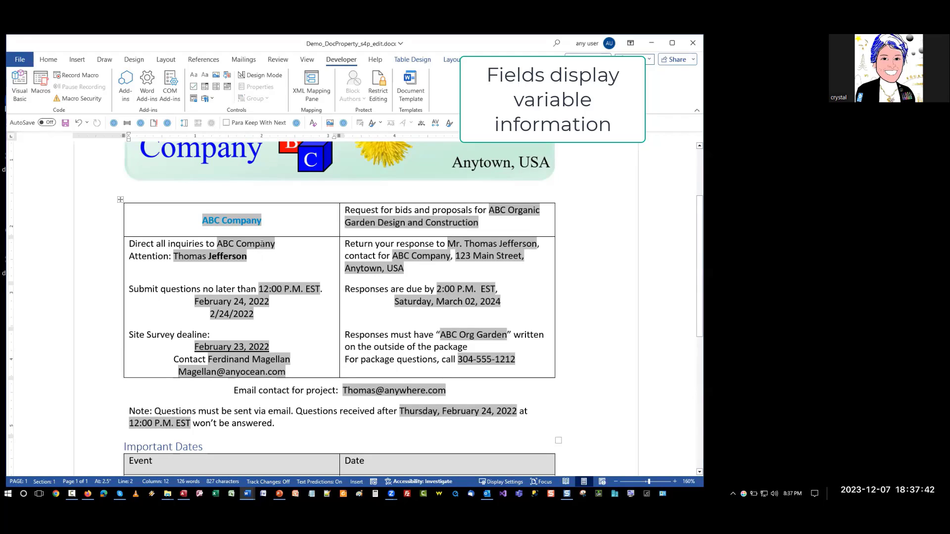
{"action": "left_click", "coordinate": [261, 243]}
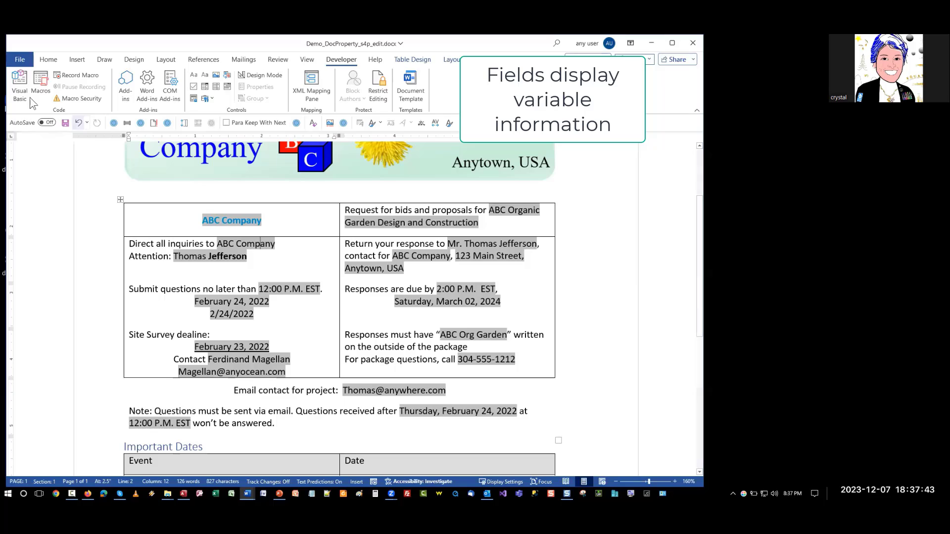
- View the document's Info page and examine its Title and Comments properties and the Advanced Properties option
{"action": "left_click", "coordinate": [18, 60]}
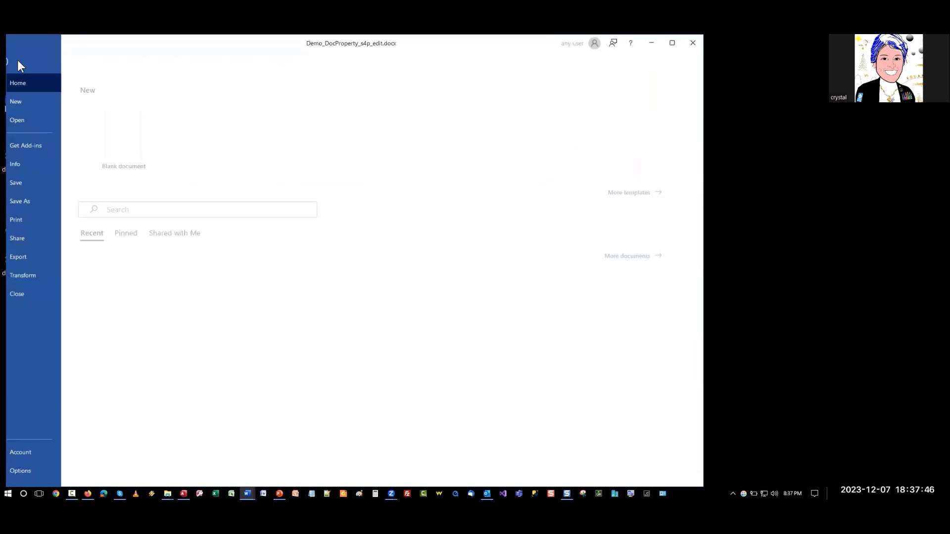
{"action": "left_click", "coordinate": [34, 164]}
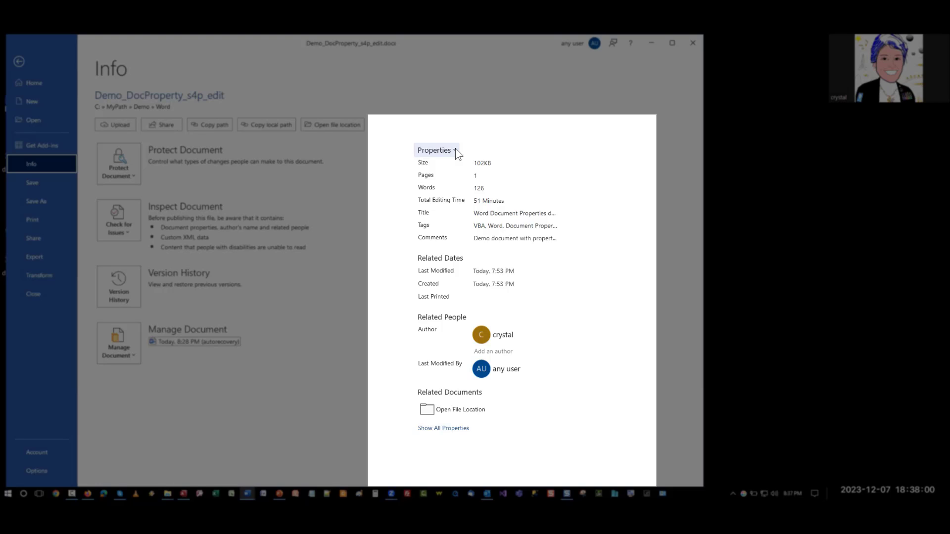
{"action": "left_click", "coordinate": [498, 210]}
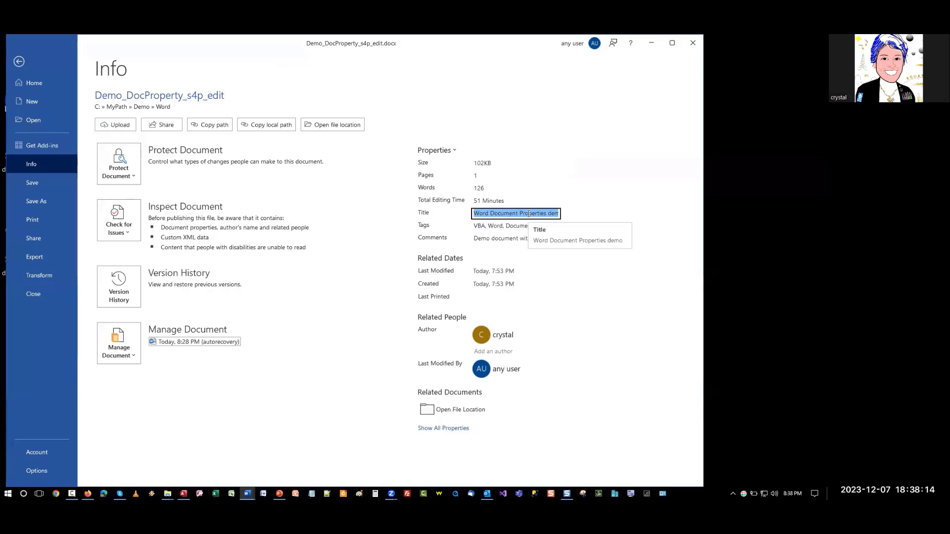
{"action": "left_click", "coordinate": [487, 237]}
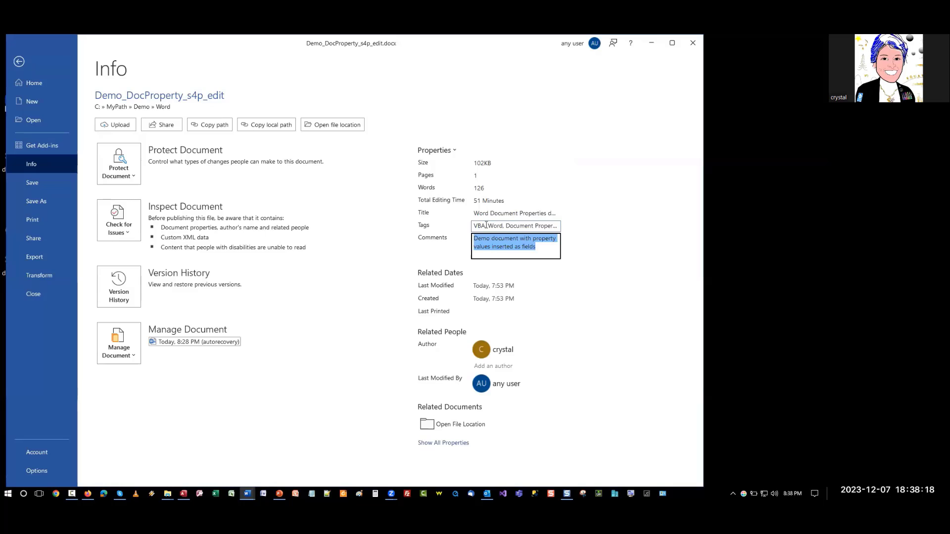
{"action": "left_click", "coordinate": [453, 152]}
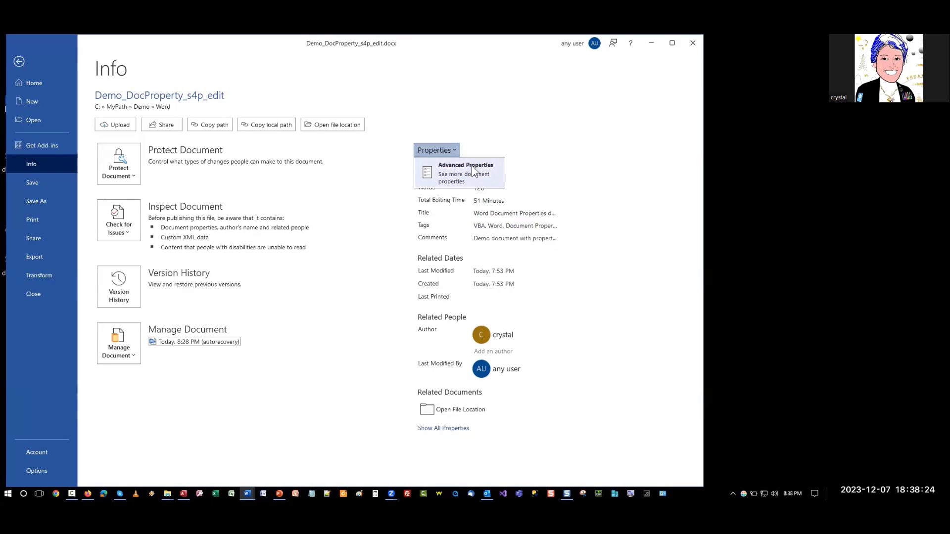
{"action": "left_click", "coordinate": [485, 140]}
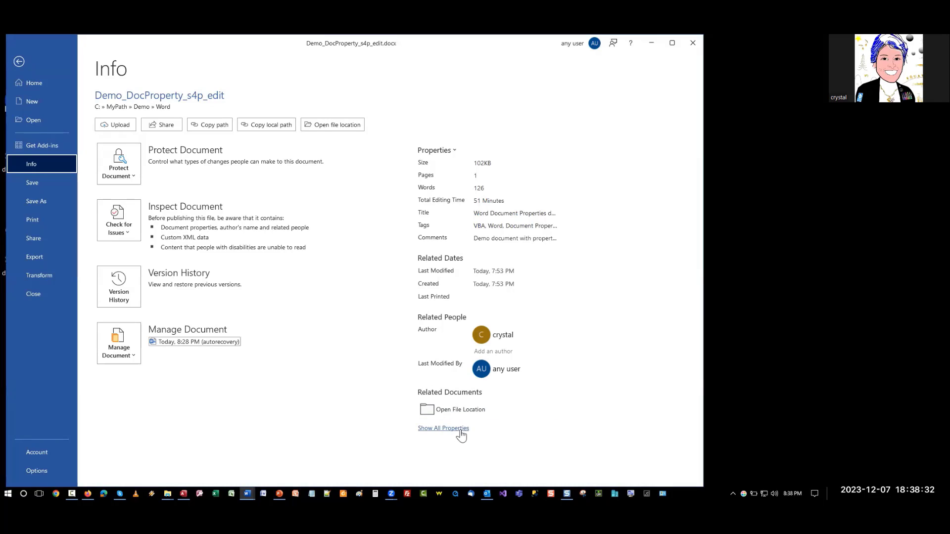
- Append "Dec 7" to the document's Title property so it reads "Word Document Properties demo Dec 7"
{"action": "left_click", "coordinate": [498, 212]}
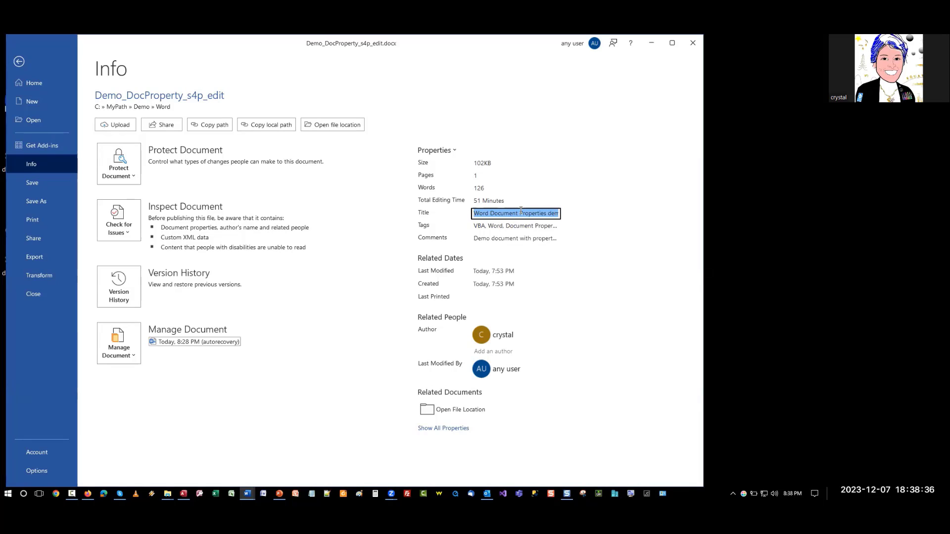
{"action": "left_click", "coordinate": [519, 213]}
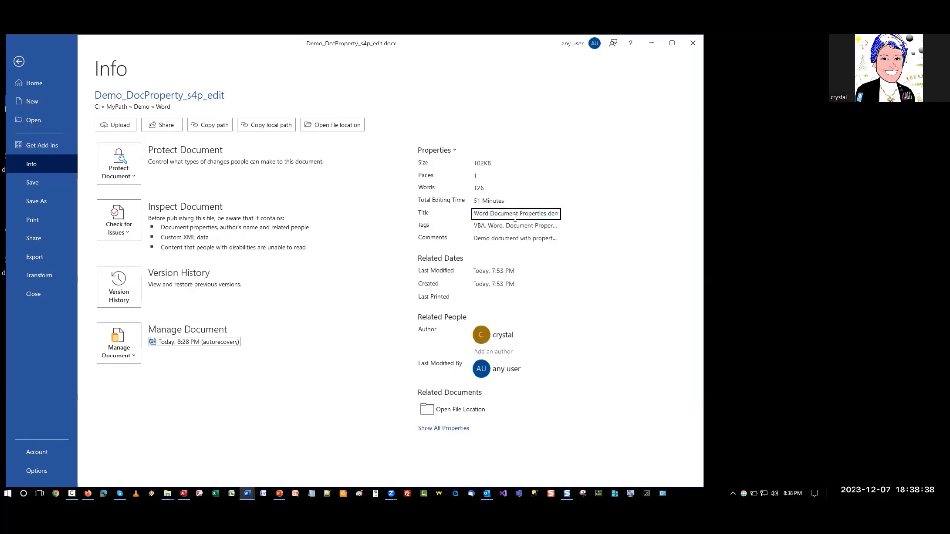
{"action": "left_click", "coordinate": [544, 214]}
{"action": "left_click", "coordinate": [556, 213]}
{"action": "left_click_drag", "start_coordinate": [703, 236], "coordinate": [674, 238]}
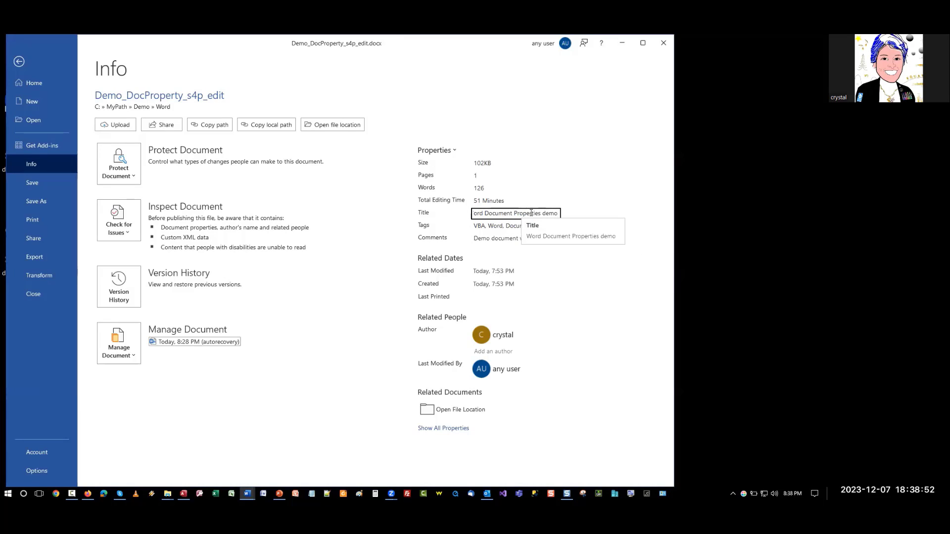
{"action": "left_click", "coordinate": [541, 213]}
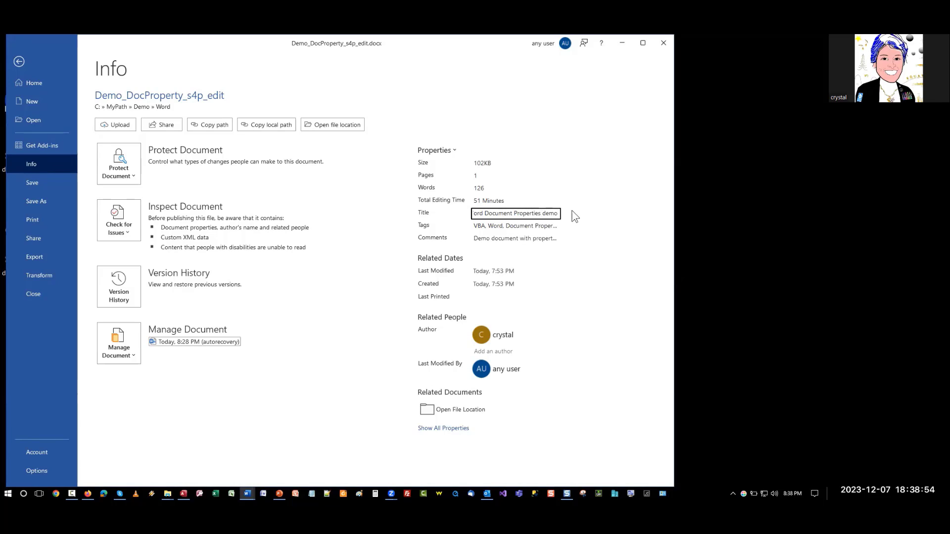
{"action": "key", "text": "End"}
{"action": "type", "text": "Dec 7"}
{"action": "key", "text": "ctrl+a"}
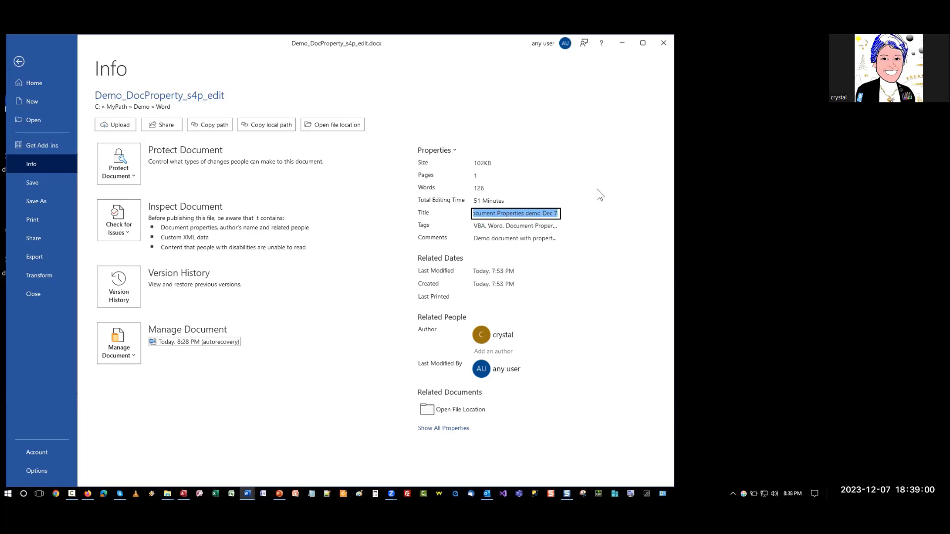
- Open the advanced document properties and inspect the Summary values and the custom property aProjectName
{"action": "left_click", "coordinate": [453, 151]}
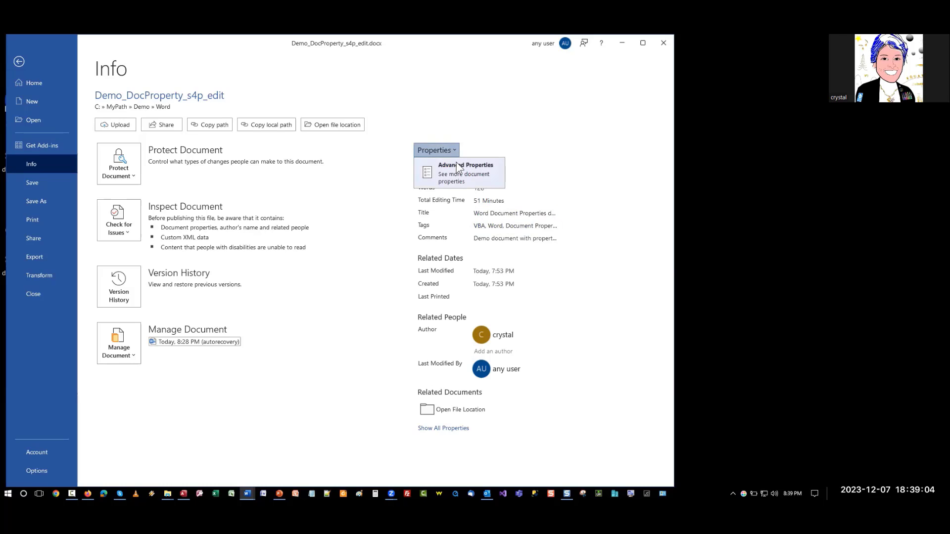
{"action": "left_click", "coordinate": [457, 167]}
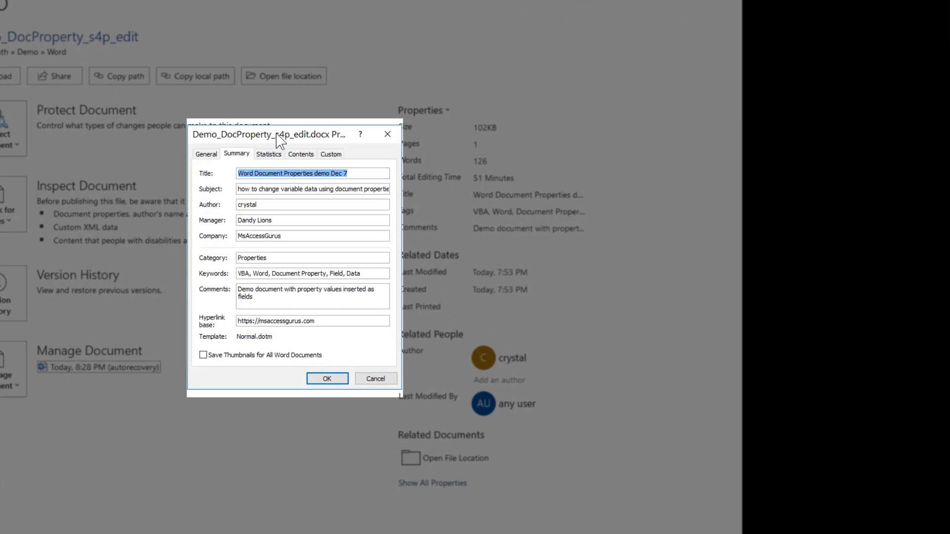
{"action": "left_click_drag", "start_coordinate": [280, 141], "coordinate": [234, 114]}
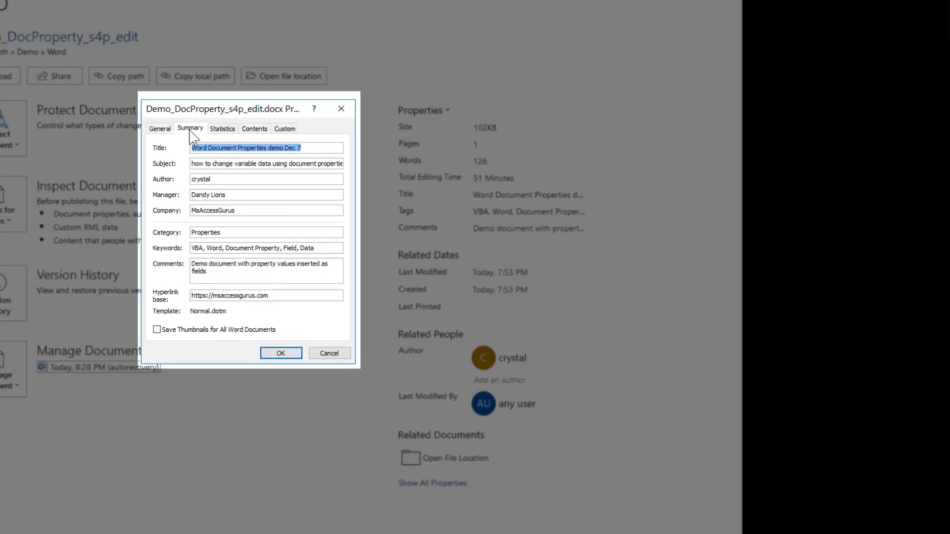
{"action": "left_click", "coordinate": [285, 130]}
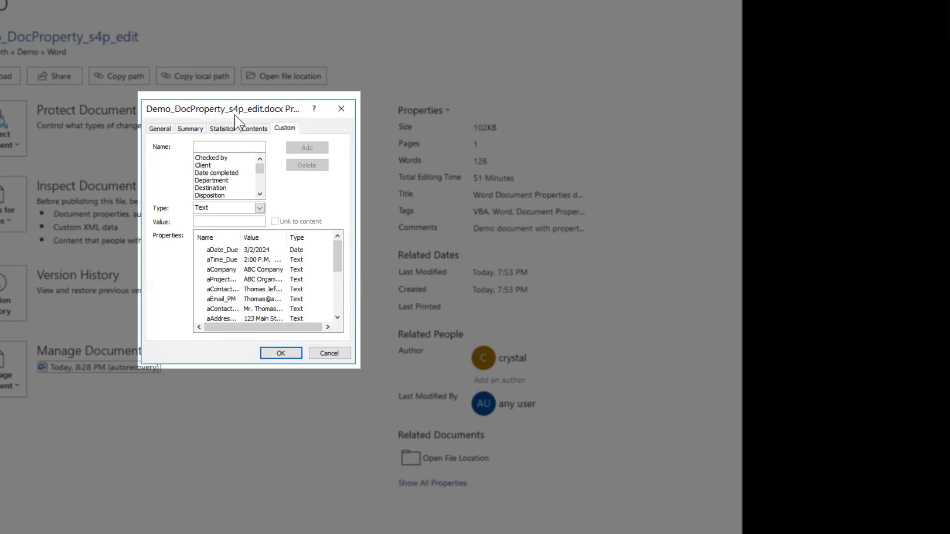
{"action": "left_click_drag", "start_coordinate": [234, 116], "coordinate": [179, 123]}
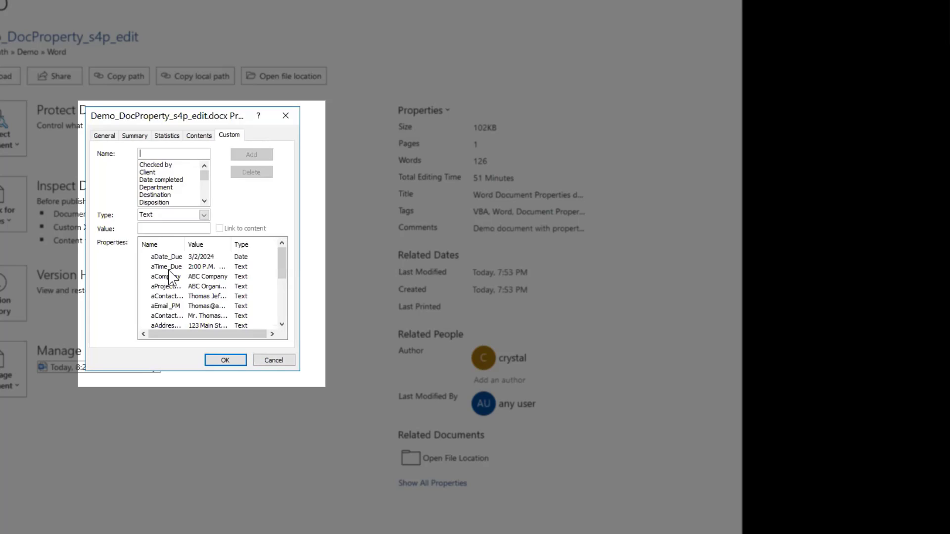
{"action": "left_click", "coordinate": [169, 287]}
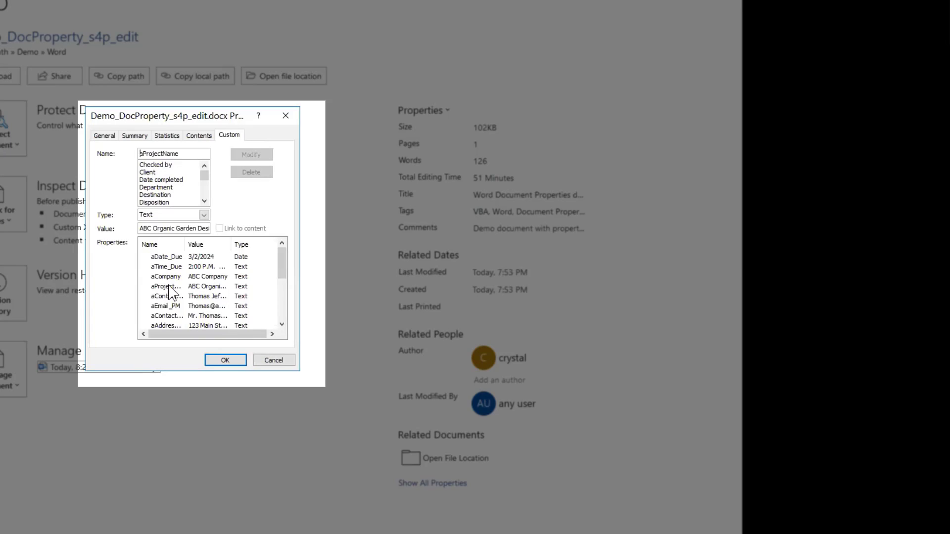
{"action": "left_click", "coordinate": [188, 152]}
- Modify the custom property aCompany so its value is "ABC Corporation"
{"action": "left_click", "coordinate": [171, 278]}
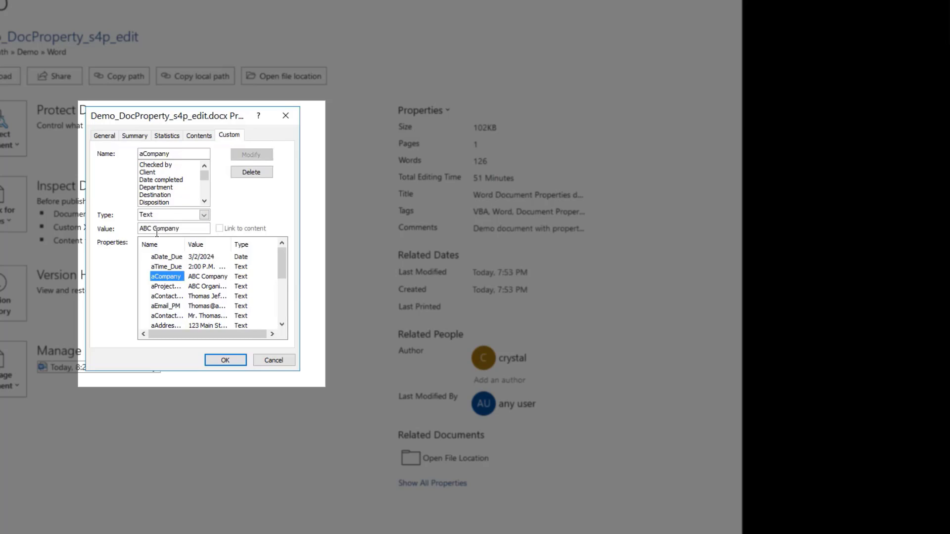
{"action": "double_click", "coordinate": [171, 228]}
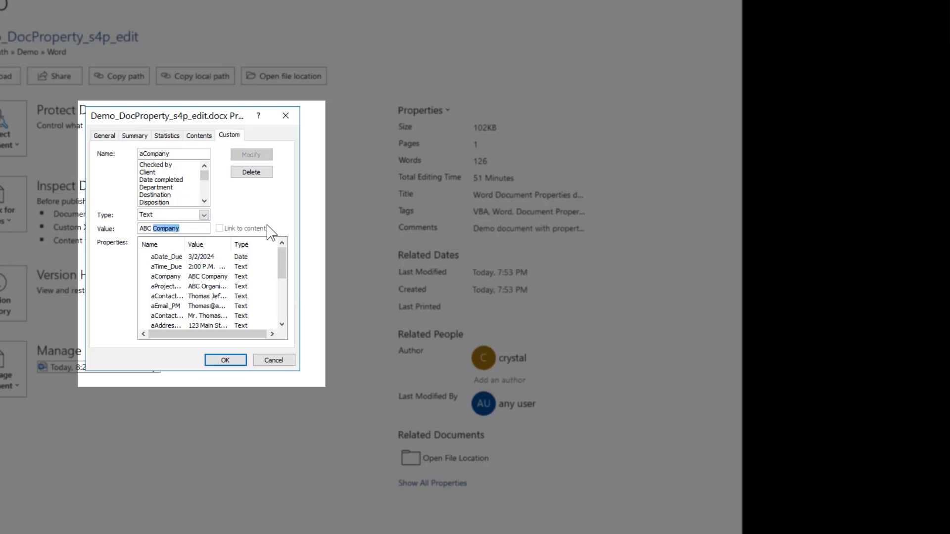
{"action": "type", "text": "Co"}
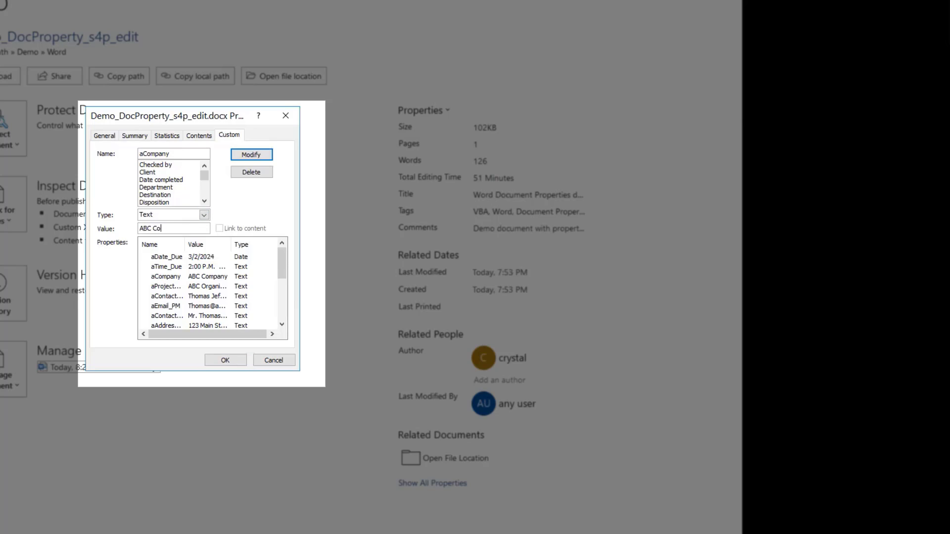
{"action": "type", "text": "rporation"}
{"action": "left_click", "coordinate": [251, 154]}
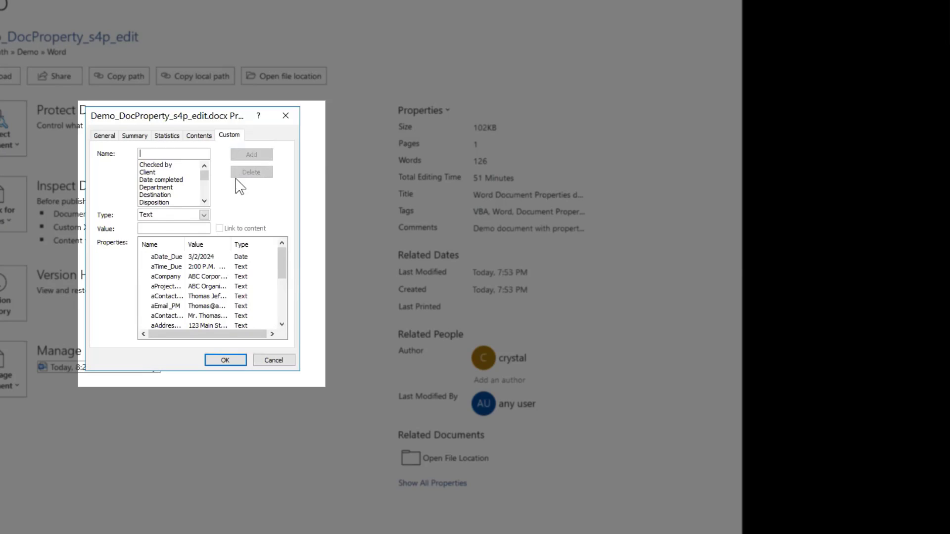
- Modify the custom property aContactName_PM to use the short form of the contact's first name
{"action": "left_click", "coordinate": [164, 296]}
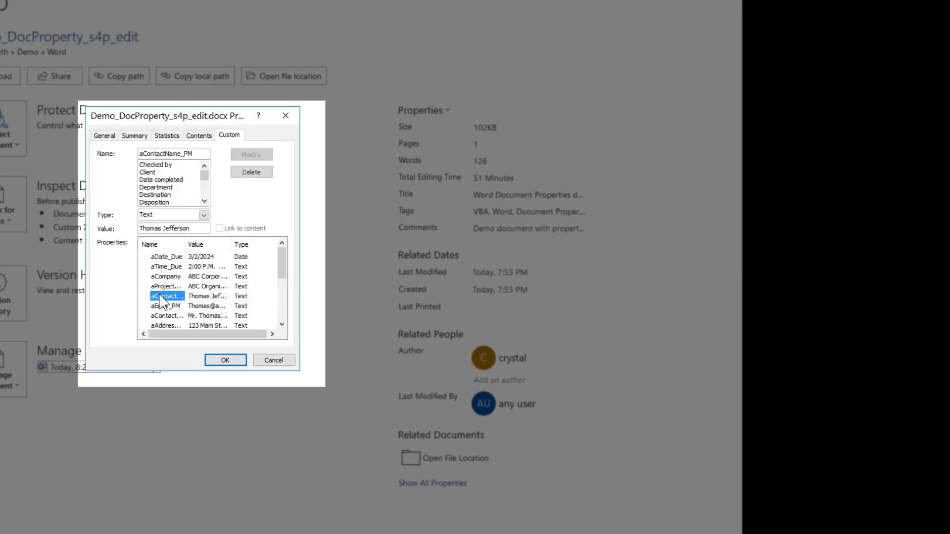
{"action": "double_click", "coordinate": [157, 226]}
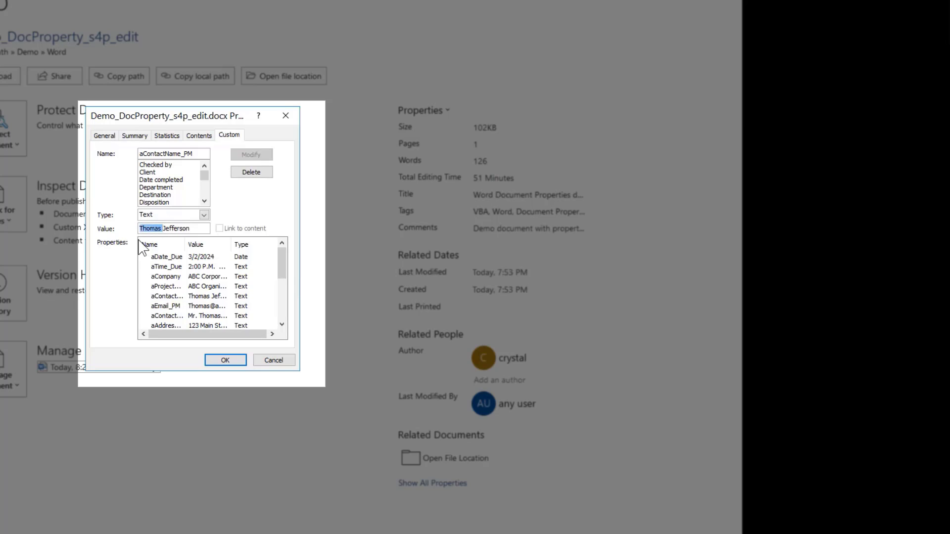
{"action": "type", "text": "T"}
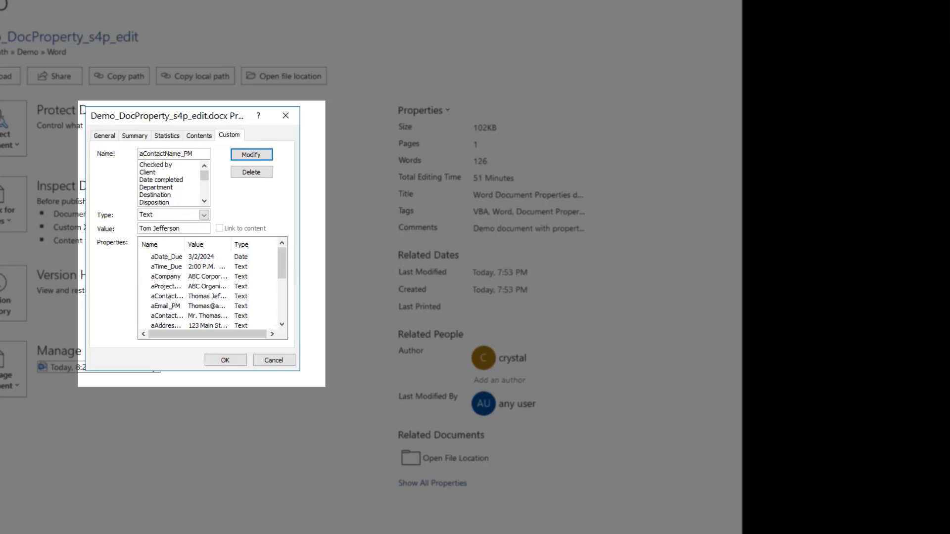
{"action": "left_click", "coordinate": [247, 155]}
- Accept the custom property changes and return to the ABC Company heading field in the document's table
{"action": "scroll", "coordinate": [242, 291], "scroll_direction": "down", "scroll_amount": 1}
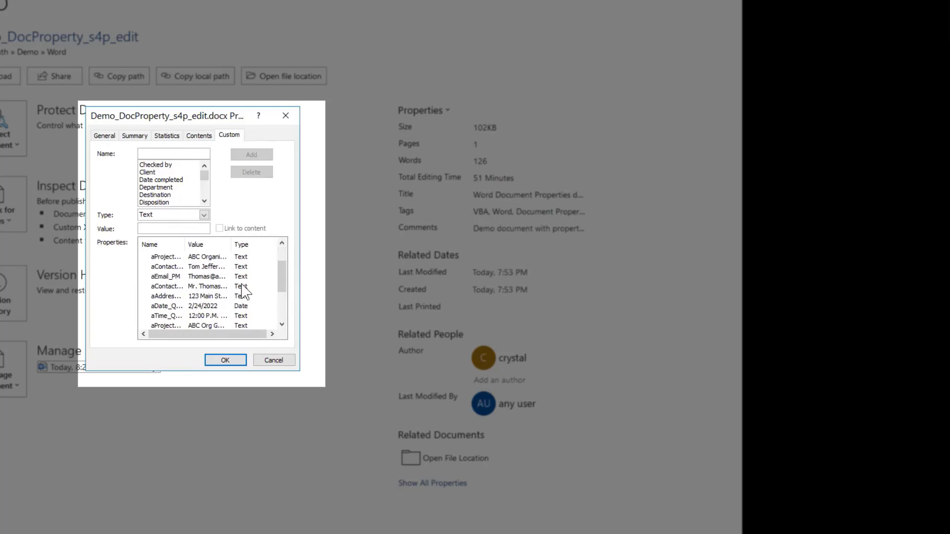
{"action": "scroll", "coordinate": [243, 292], "scroll_direction": "down", "scroll_amount": 1}
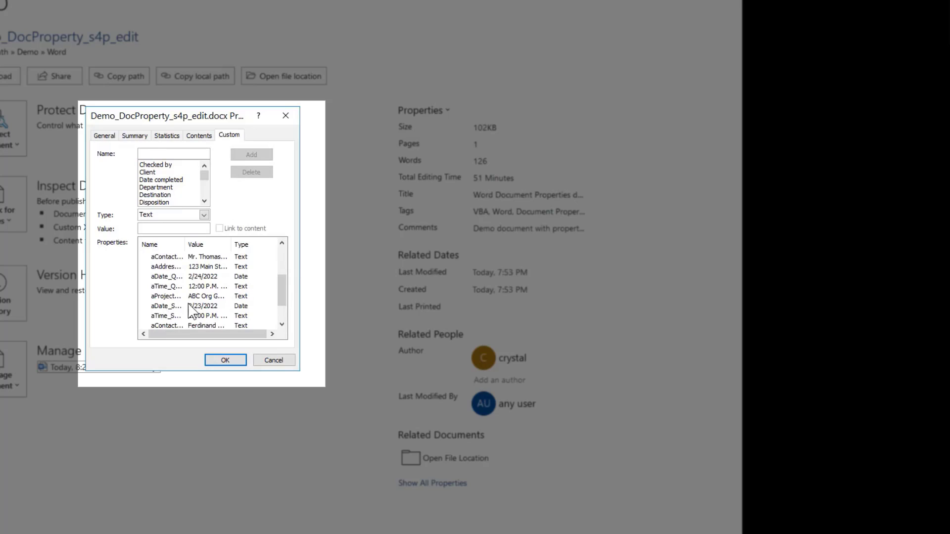
{"action": "scroll", "coordinate": [196, 309], "scroll_direction": "down", "scroll_amount": 1}
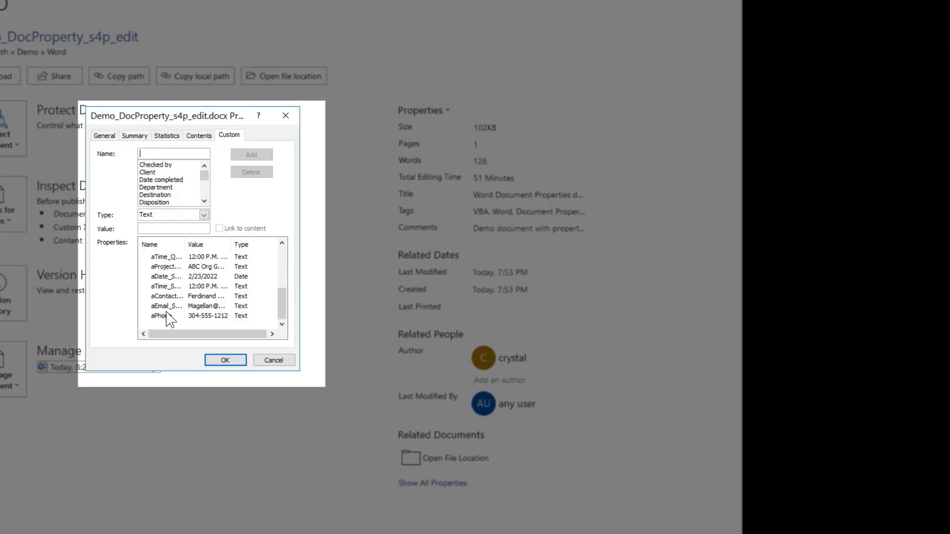
{"action": "left_click", "coordinate": [231, 361]}
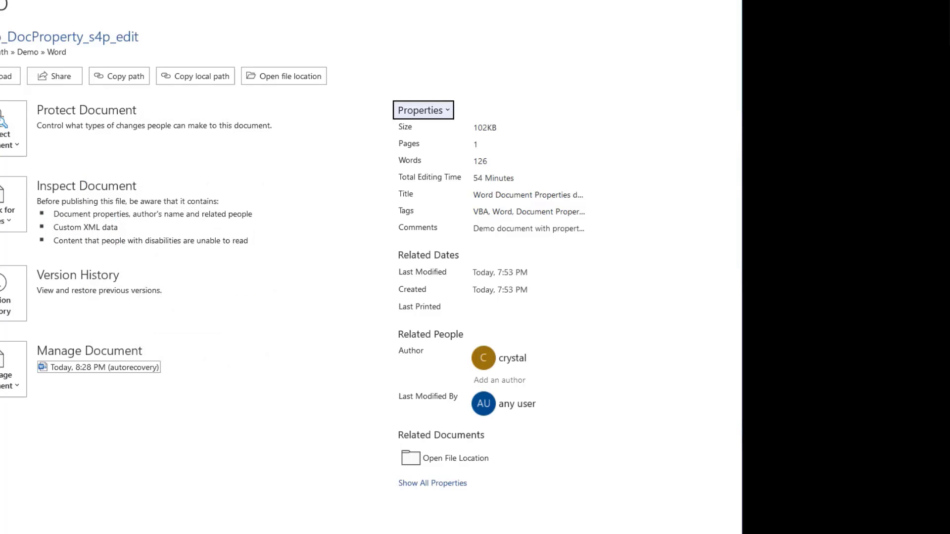
{"action": "key", "text": "Escape"}
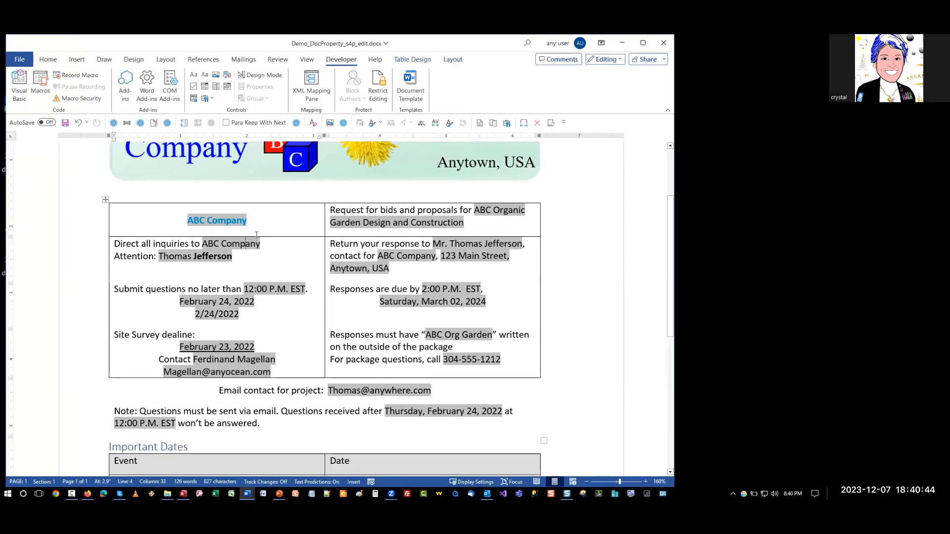
{"action": "left_click", "coordinate": [232, 219]}
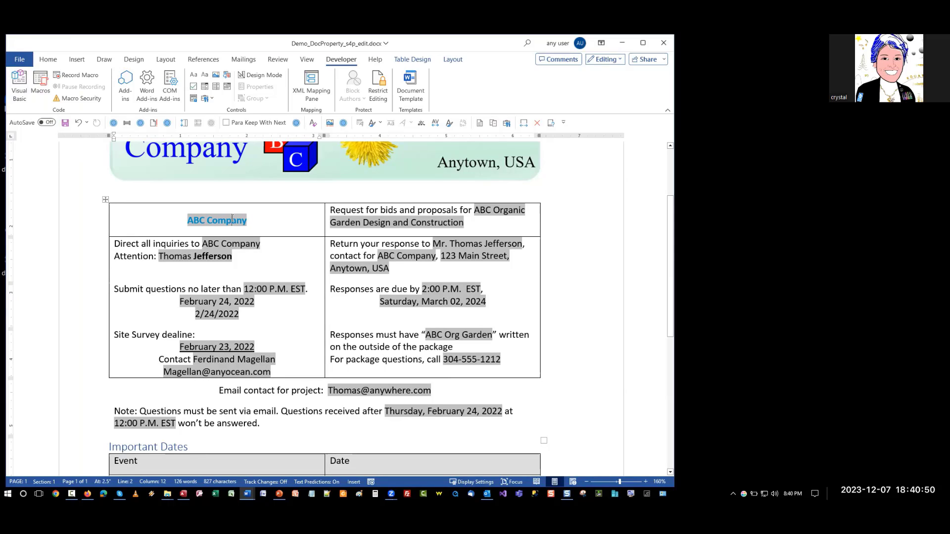
- Update the company heading field in the table's first cell from its document property
{"action": "left_click_drag", "start_coordinate": [207, 219], "coordinate": [210, 218]}
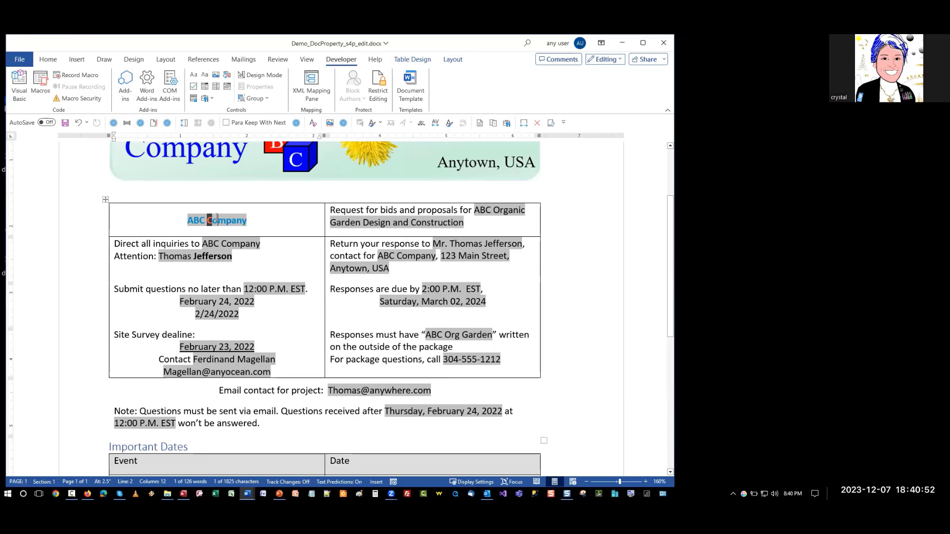
{"action": "right_click", "coordinate": [219, 219]}
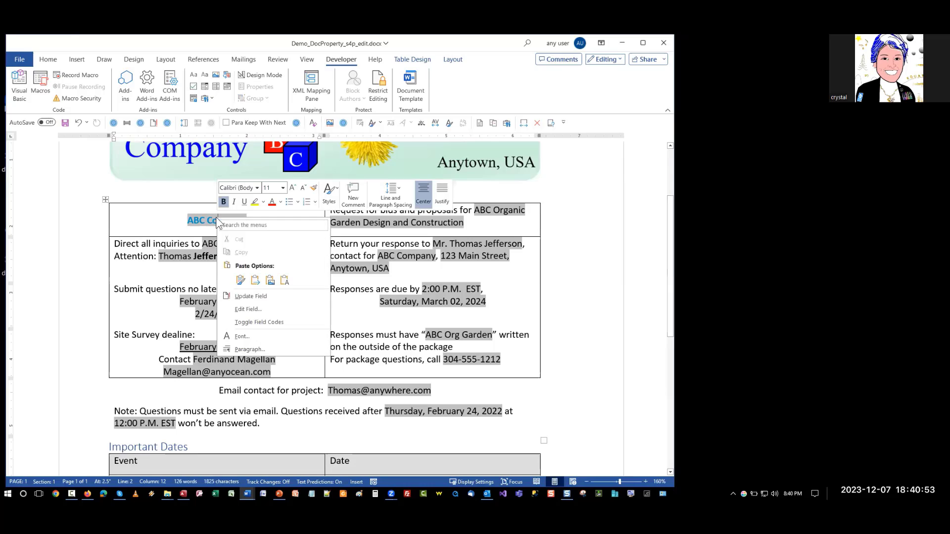
{"action": "left_click", "coordinate": [269, 297]}
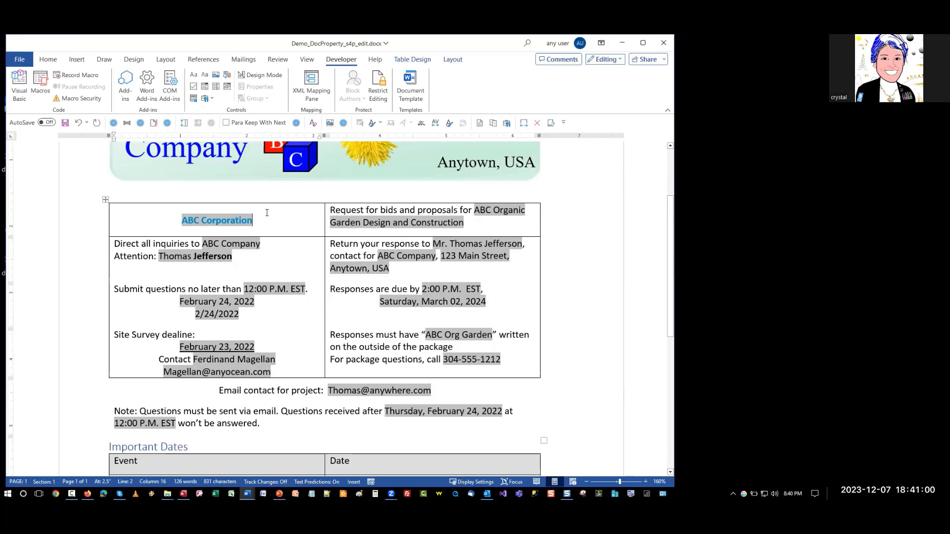
- Update all fields in the whole document at once and check the company and contact text in the table
{"action": "left_click", "coordinate": [181, 256]}
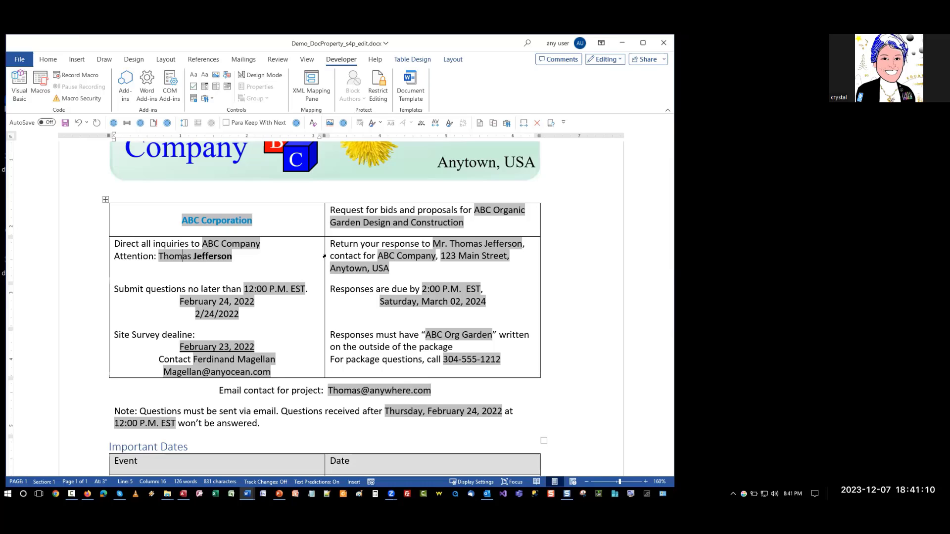
{"action": "key", "text": "ctrl+a"}
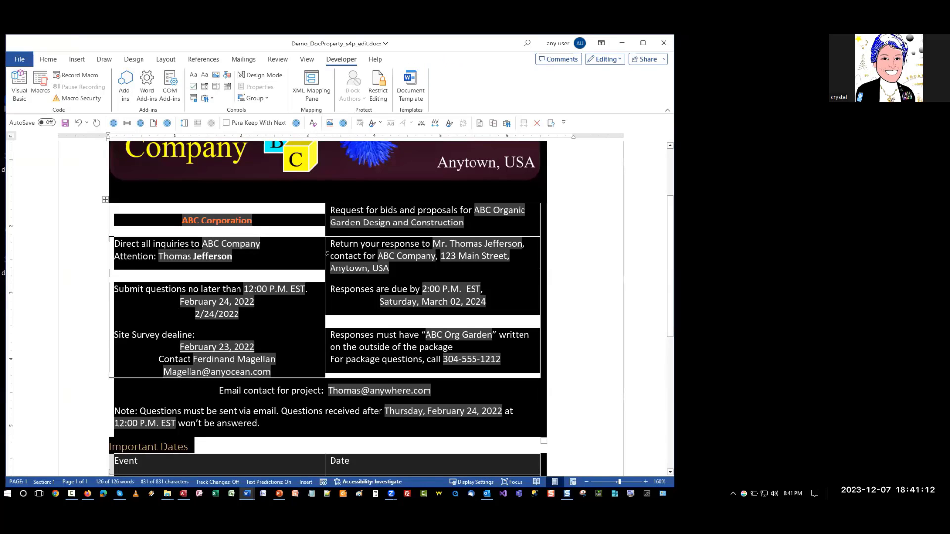
{"action": "key", "text": "ctrl+a"}
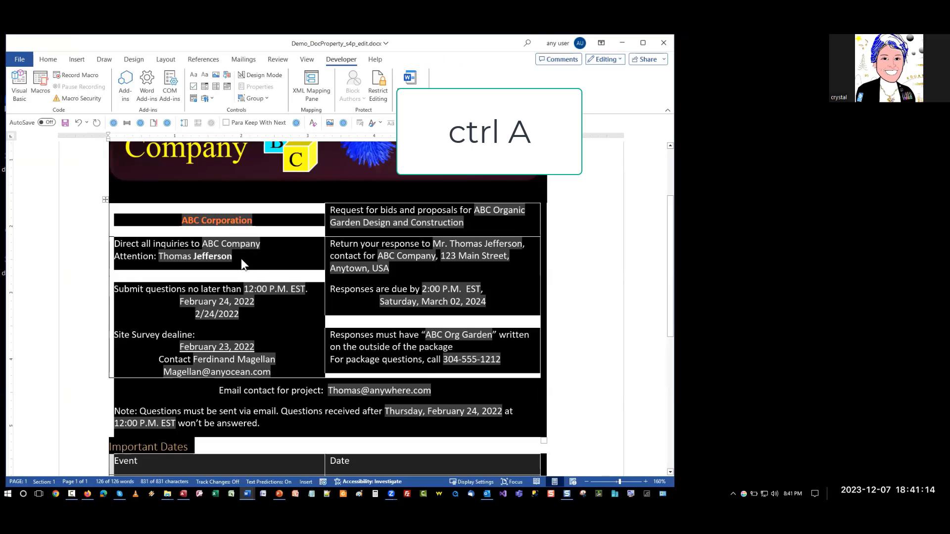
{"action": "right_click", "coordinate": [236, 258]}
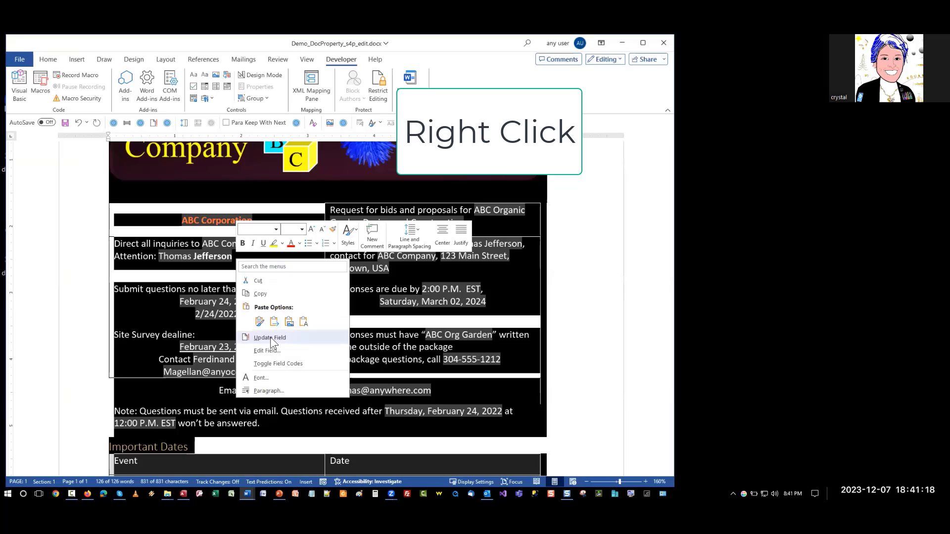
{"action": "left_click", "coordinate": [271, 336]}
{"action": "left_click", "coordinate": [232, 262]}
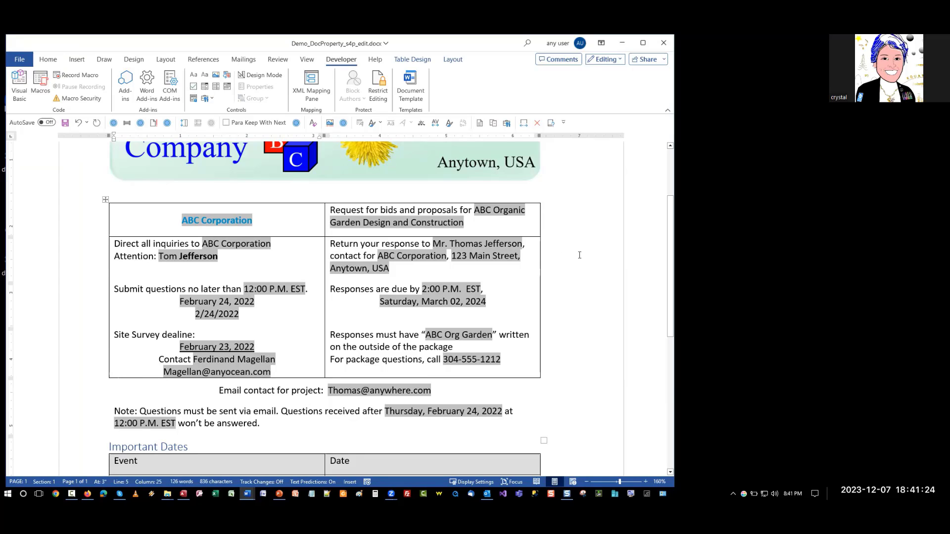
{"action": "scroll", "coordinate": [583, 242], "scroll_direction": "down", "scroll_amount": 3}
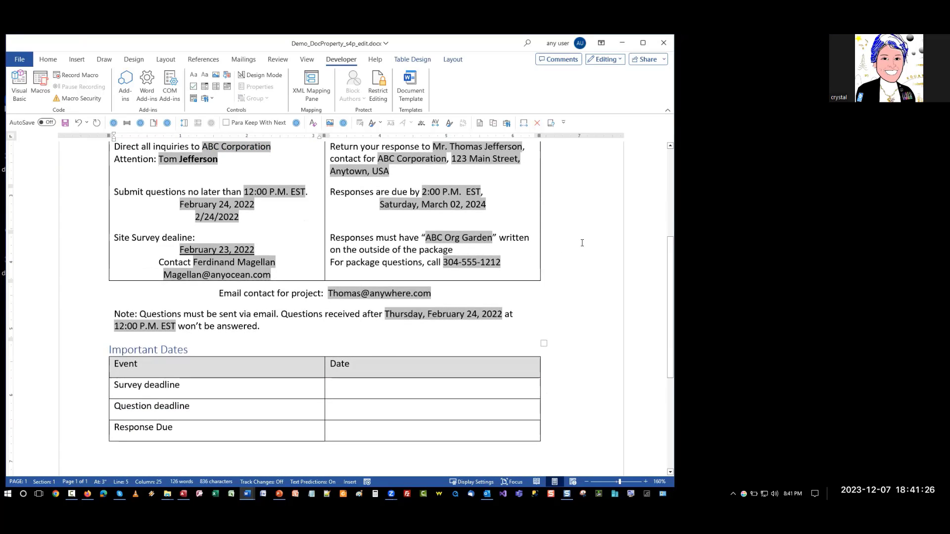
{"action": "scroll", "coordinate": [582, 242], "scroll_direction": "up", "scroll_amount": 3}
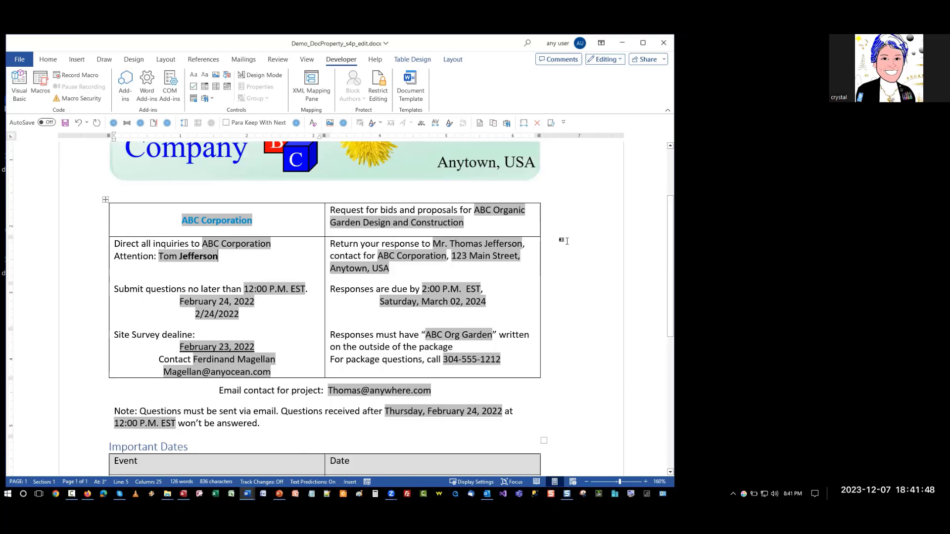
- Switch to the PowerPoint presentation and run the slide show from the "Manage with Access" slide
{"action": "mouse_move", "coordinate": [279, 494]}
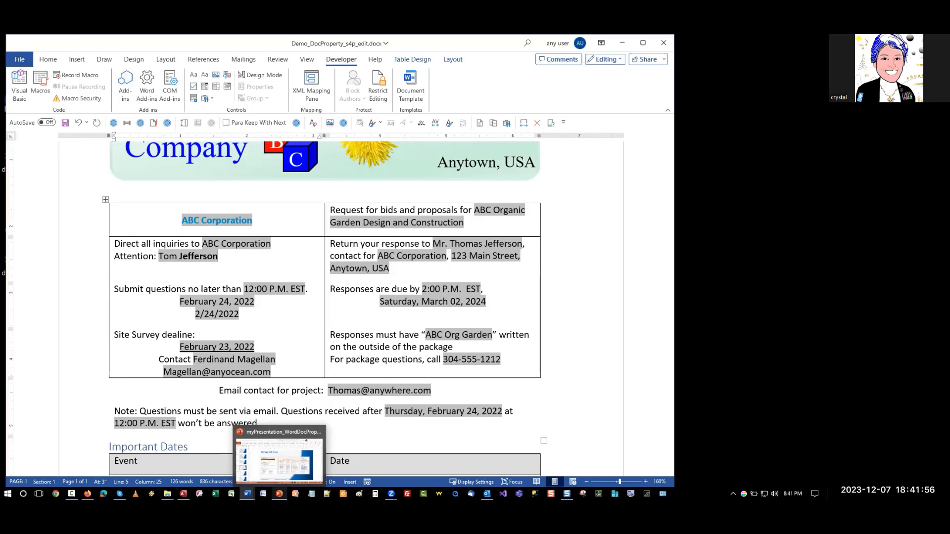
{"action": "left_click", "coordinate": [279, 493]}
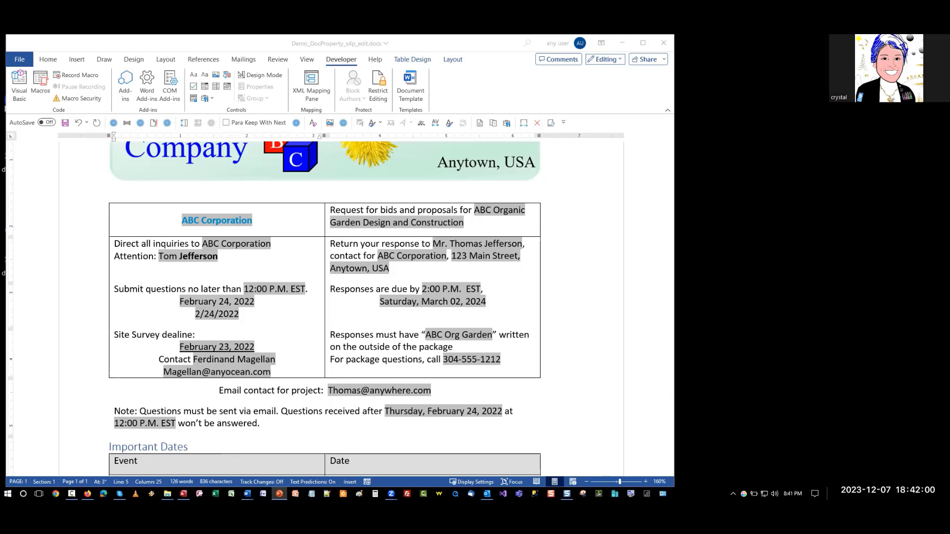
{"action": "key", "text": "shift+F5"}
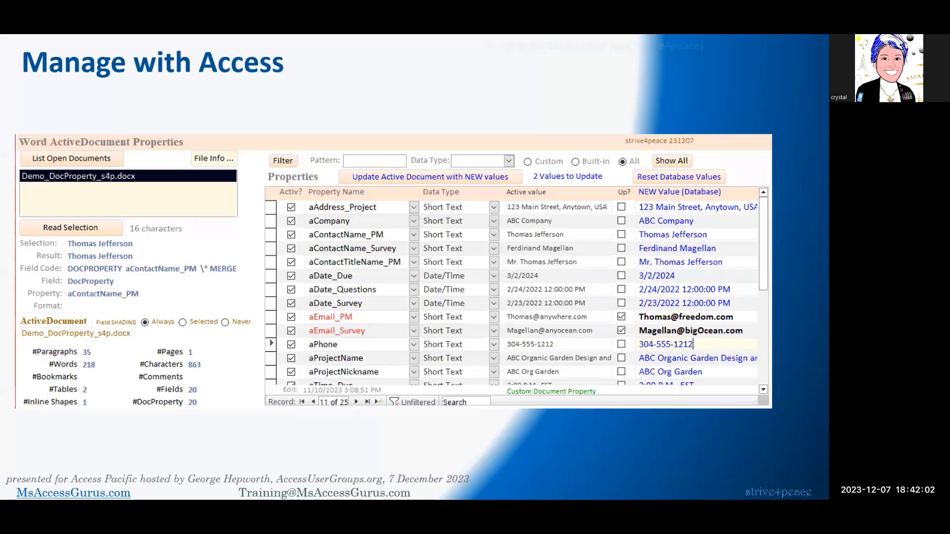
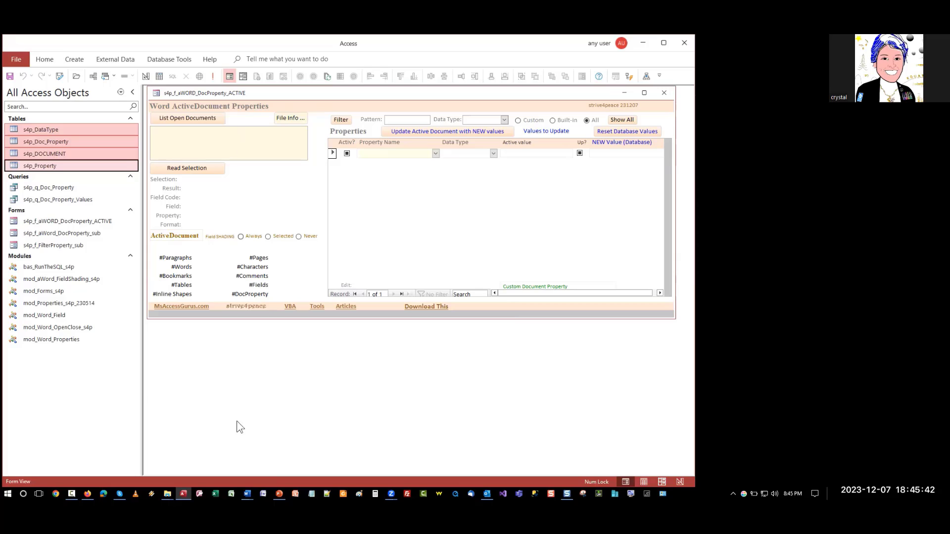
- Select the ABC Corporation heading field in the Word document, then list the open documents in the Access form
{"action": "left_click", "coordinate": [247, 494]}
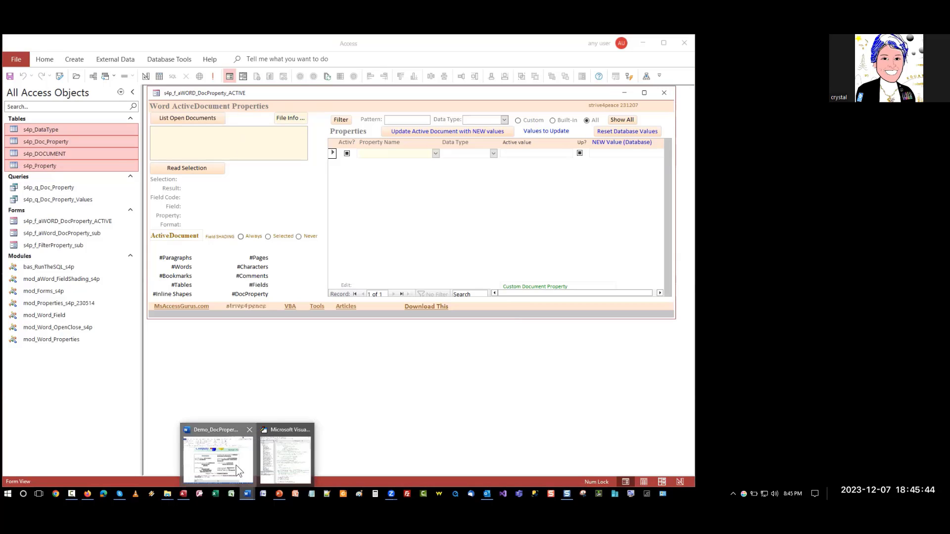
{"action": "left_click", "coordinate": [233, 444]}
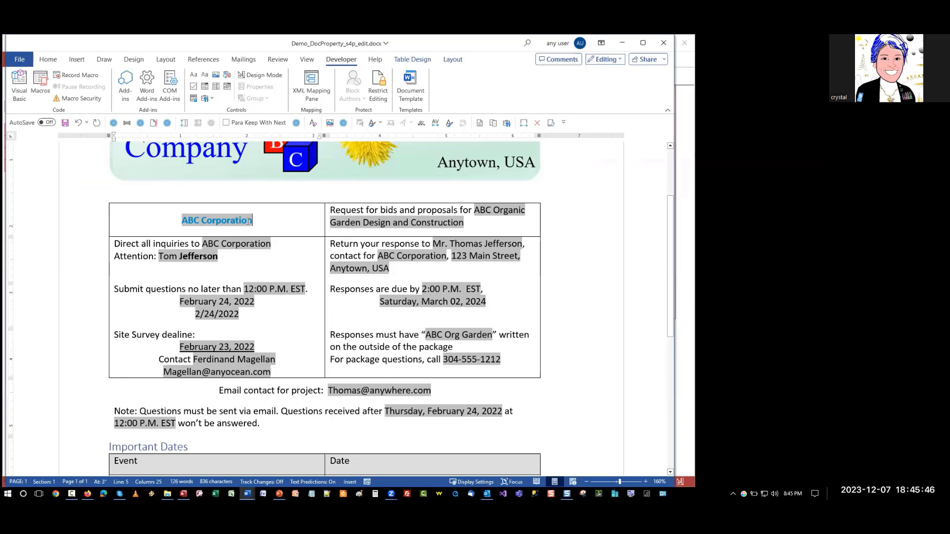
{"action": "left_click_drag", "start_coordinate": [255, 222], "coordinate": [168, 216]}
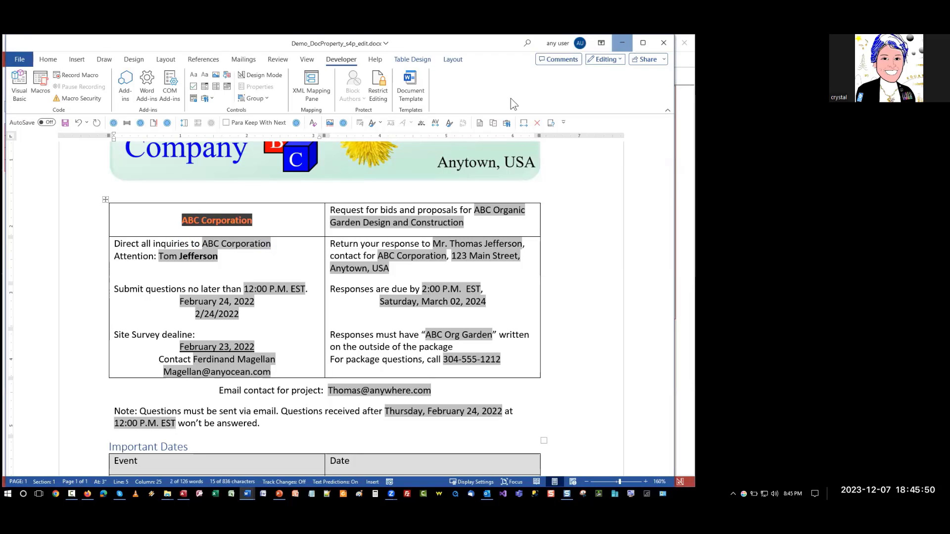
{"action": "left_click", "coordinate": [622, 43]}
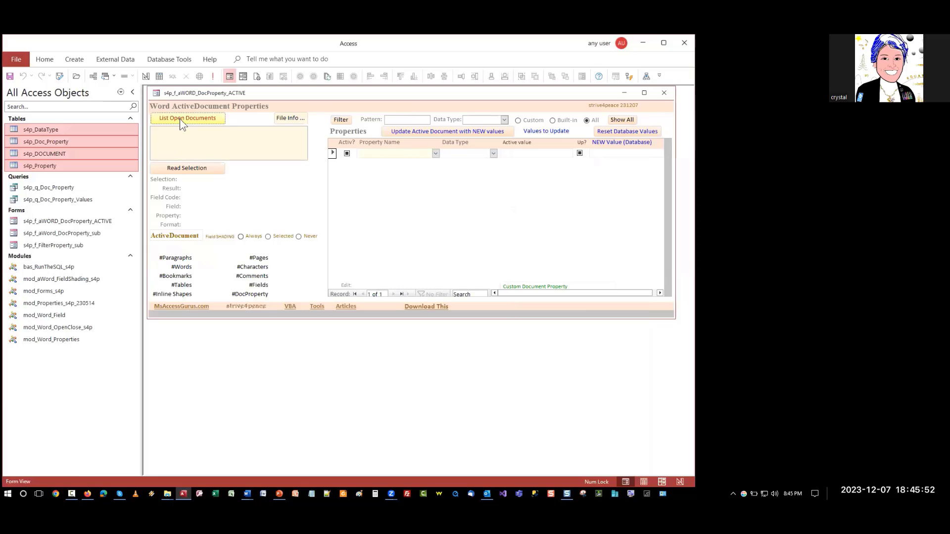
{"action": "left_click", "coordinate": [180, 118]}
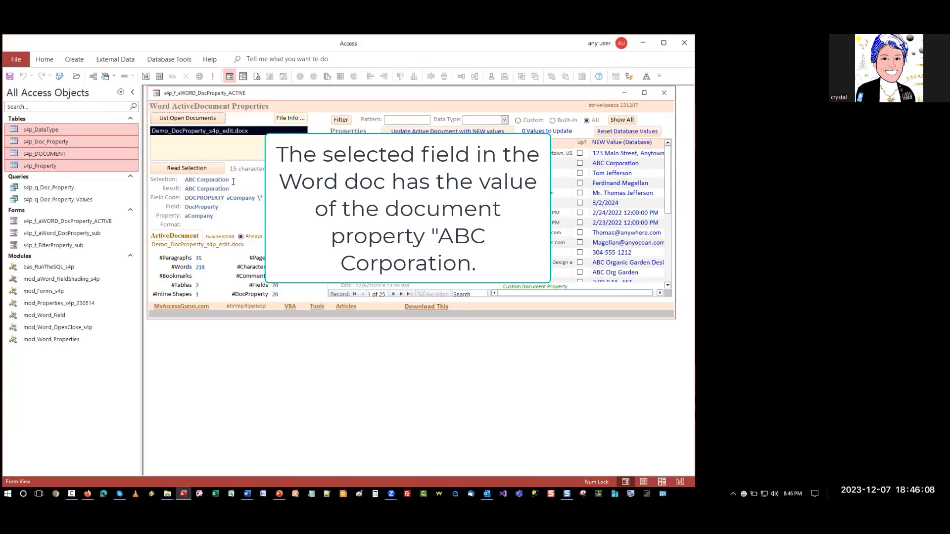
- Examine the selection, result, field type and property name that the Access form reads for the selected Word field
{"action": "left_click_drag", "start_coordinate": [233, 181], "coordinate": [188, 180]}
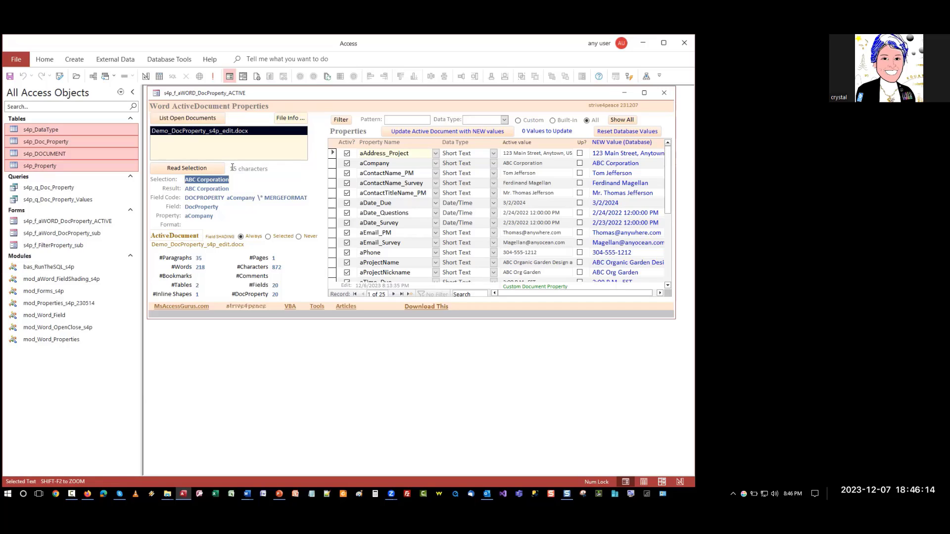
{"action": "left_click", "coordinate": [204, 190]}
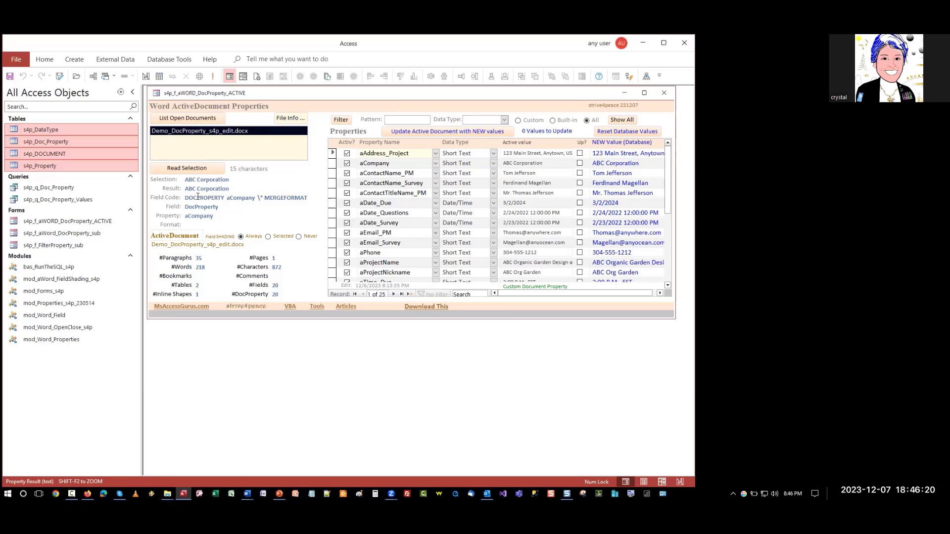
{"action": "double_click", "coordinate": [202, 207]}
{"action": "double_click", "coordinate": [200, 216]}
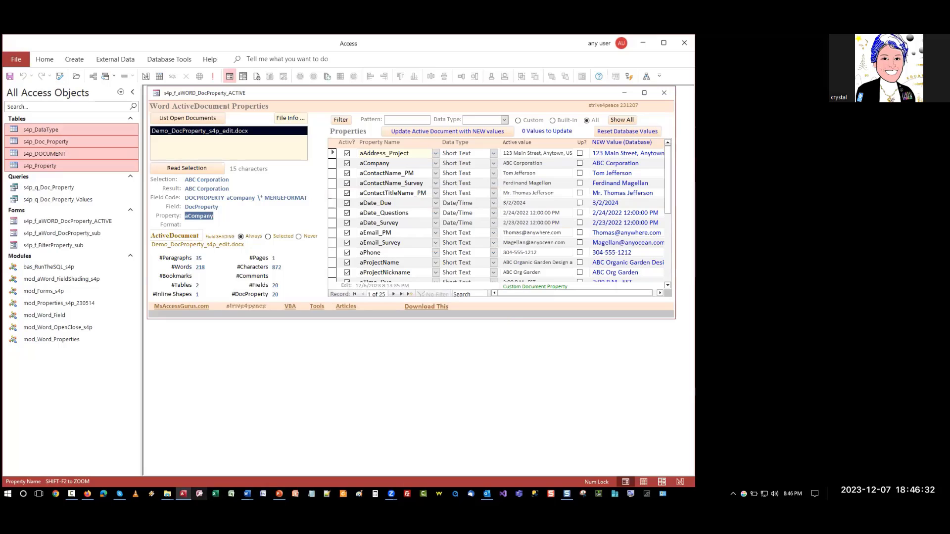
- Switch to the Word document, place its narrowed window beside the Access form and set the zoom to 120%
{"action": "left_click", "coordinate": [247, 494]}
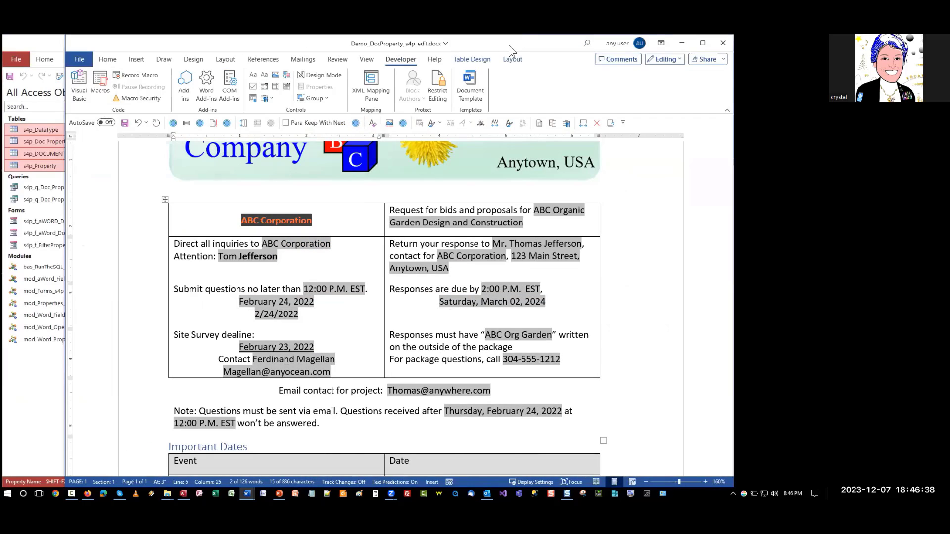
{"action": "left_click_drag", "start_coordinate": [509, 46], "coordinate": [595, 46]}
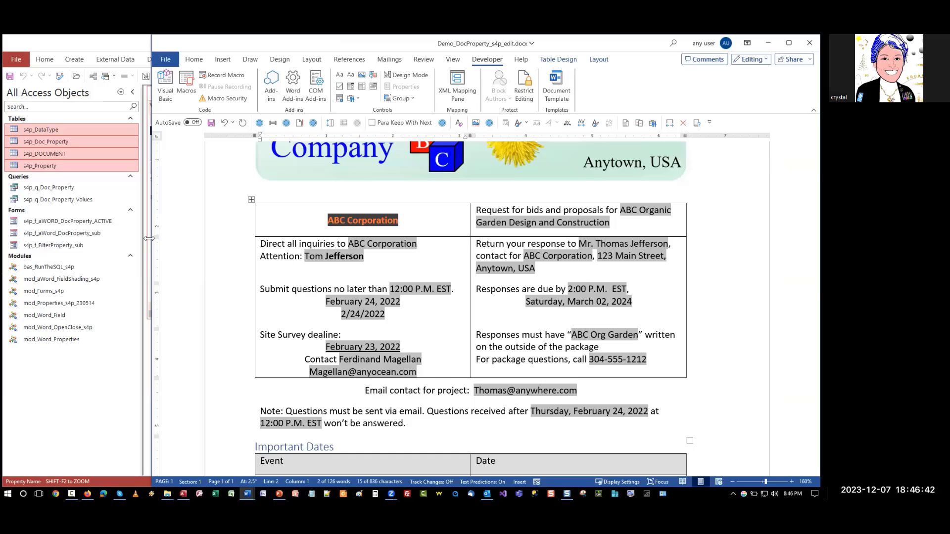
{"action": "left_click_drag", "start_coordinate": [148, 239], "coordinate": [399, 238]}
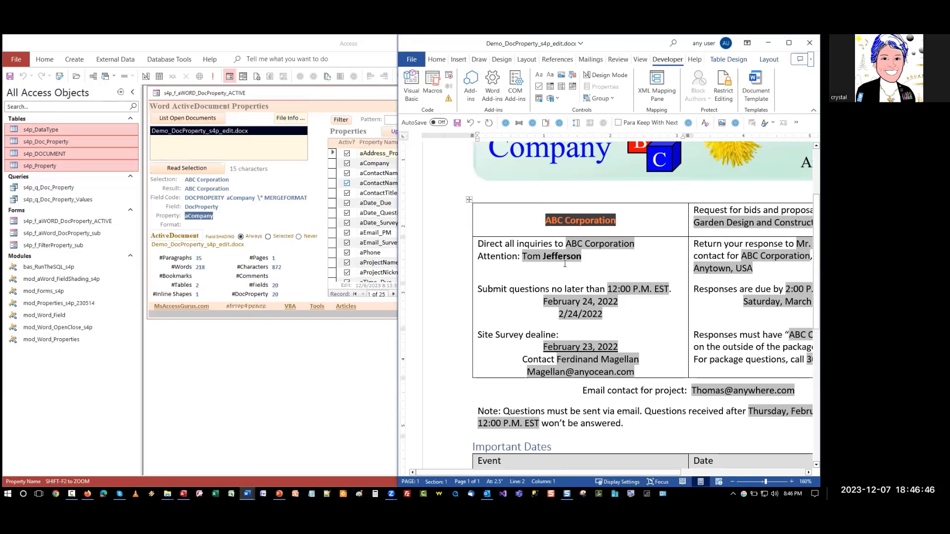
{"action": "scroll", "coordinate": [564, 265], "scroll_direction": "down", "scroll_amount": 5, "text": "ctrl"}
{"action": "scroll", "coordinate": [569, 236], "scroll_direction": "up", "scroll_amount": 1, "text": "ctrl"}
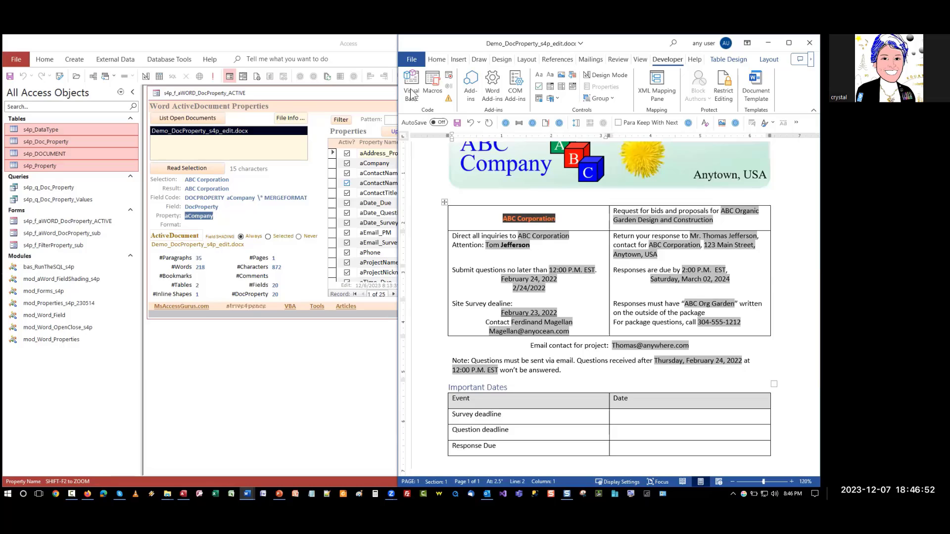
- Set Word's field shading to "When selected" in the advanced options for showing document content
{"action": "left_click", "coordinate": [412, 60]}
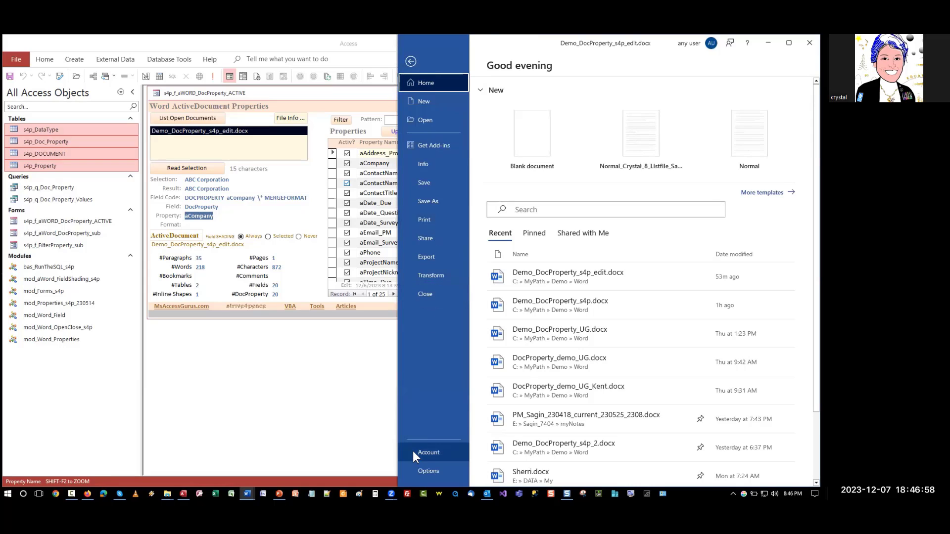
{"action": "key", "text": "Escape"}
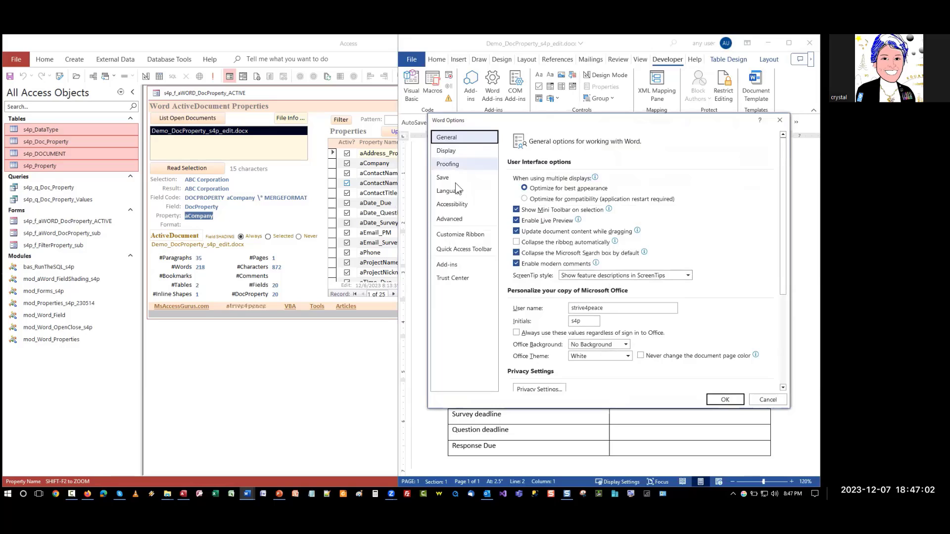
{"action": "left_click", "coordinate": [453, 218]}
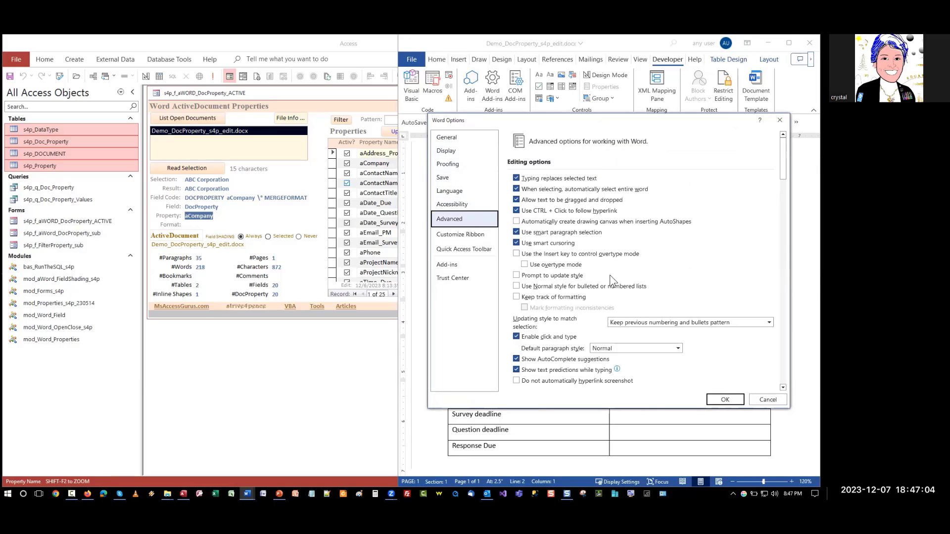
{"action": "scroll", "coordinate": [610, 276], "scroll_direction": "down", "scroll_amount": 10}
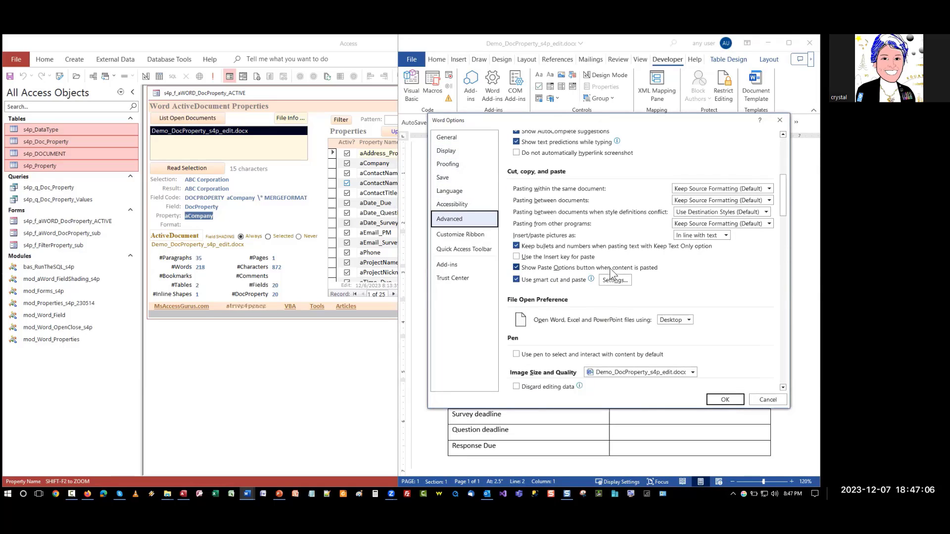
{"action": "scroll", "coordinate": [610, 268], "scroll_direction": "down", "scroll_amount": 3}
{"action": "scroll", "coordinate": [613, 274], "scroll_direction": "down", "scroll_amount": 3}
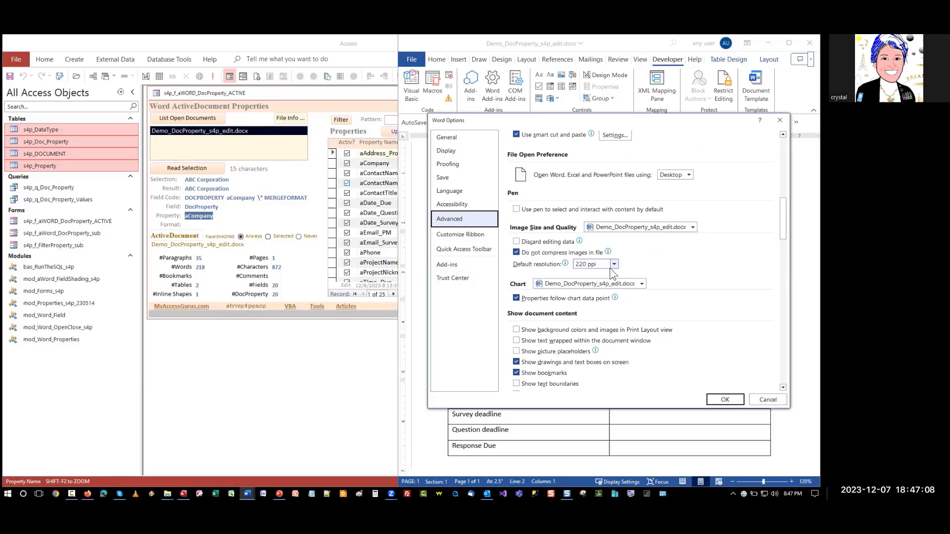
{"action": "scroll", "coordinate": [611, 271], "scroll_direction": "down", "scroll_amount": 2}
{"action": "scroll", "coordinate": [581, 291], "scroll_direction": "down", "scroll_amount": 1}
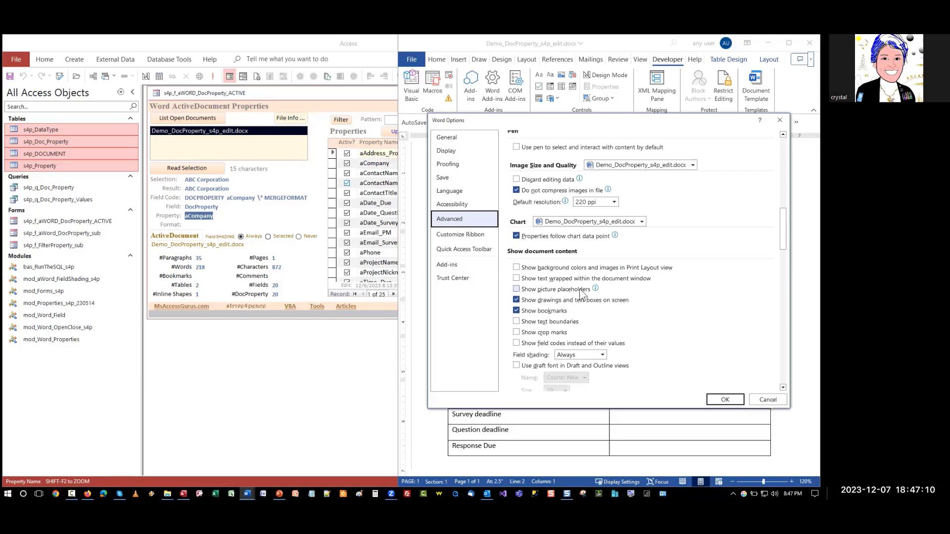
{"action": "scroll", "coordinate": [581, 294], "scroll_direction": "down", "scroll_amount": 1}
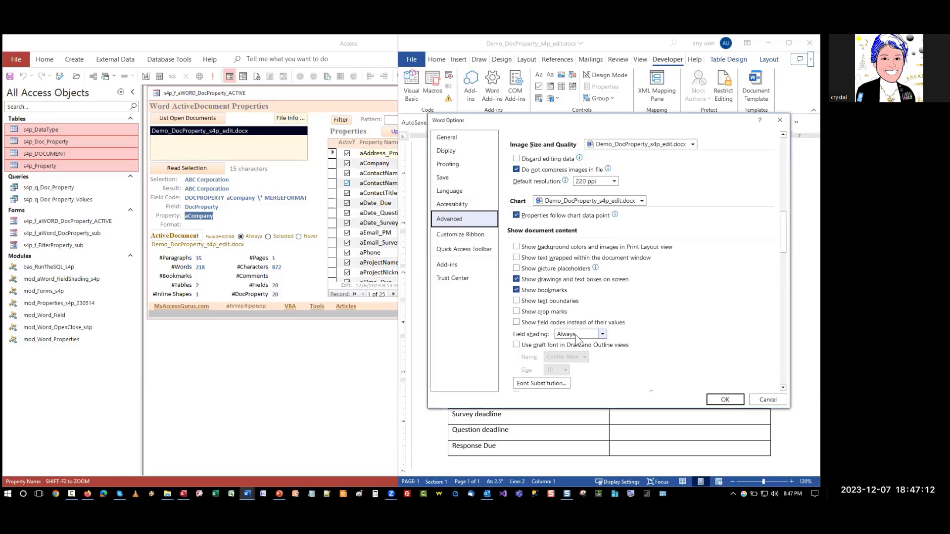
{"action": "left_click", "coordinate": [602, 335]}
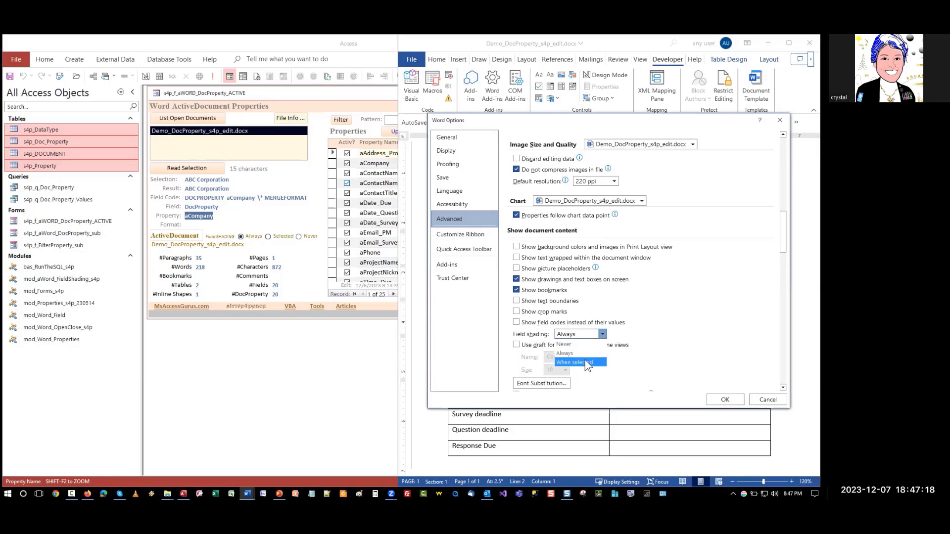
{"action": "left_click", "coordinate": [585, 361]}
{"action": "left_click", "coordinate": [725, 399]}
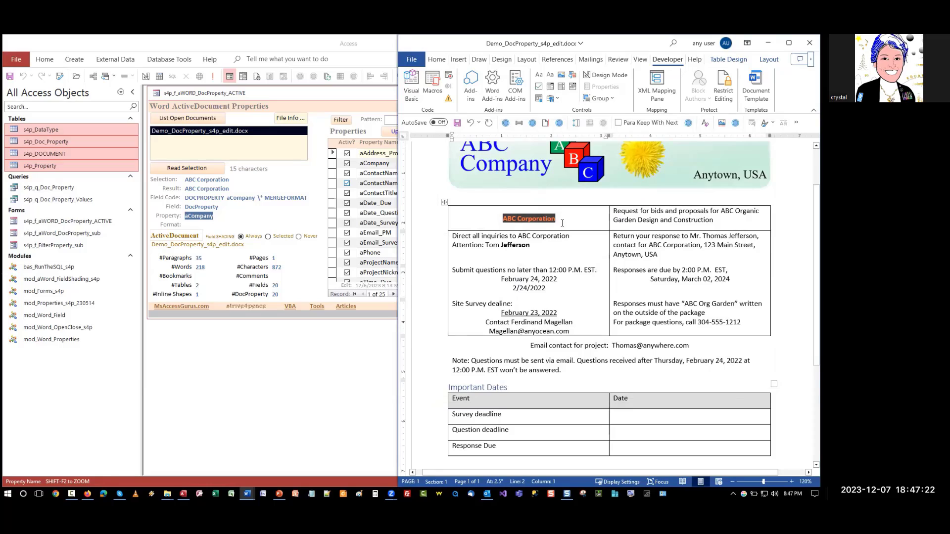
- Place the cursor in the Attention contact name field in Word, then read the current Word selection in the Access form
{"action": "left_click", "coordinate": [563, 221]}
{"action": "left_click", "coordinate": [509, 246]}
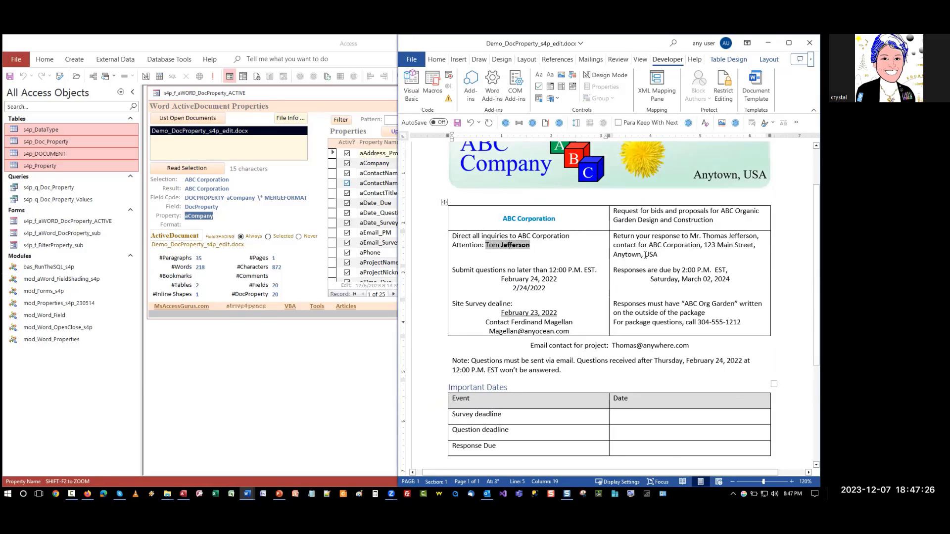
{"action": "left_click", "coordinate": [254, 208]}
{"action": "left_click", "coordinate": [242, 236]}
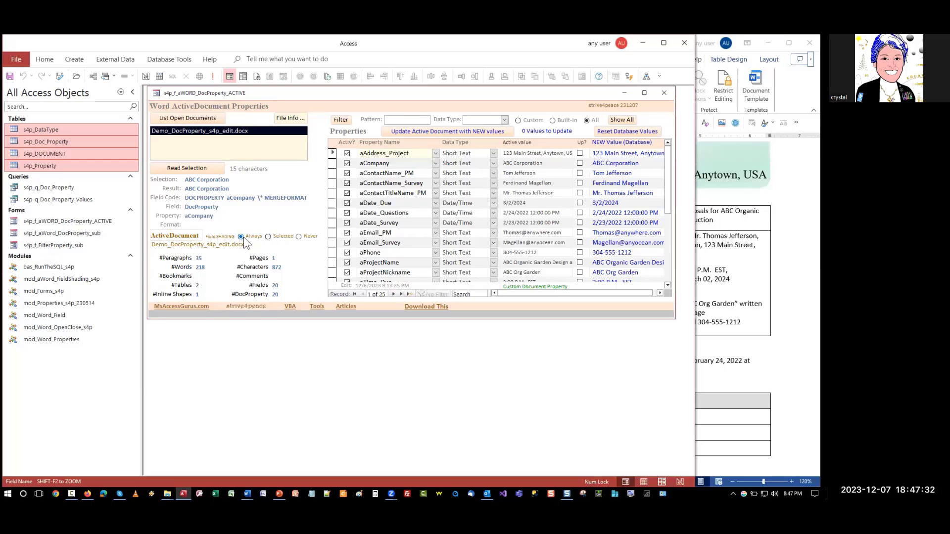
{"action": "left_click", "coordinate": [200, 171]}
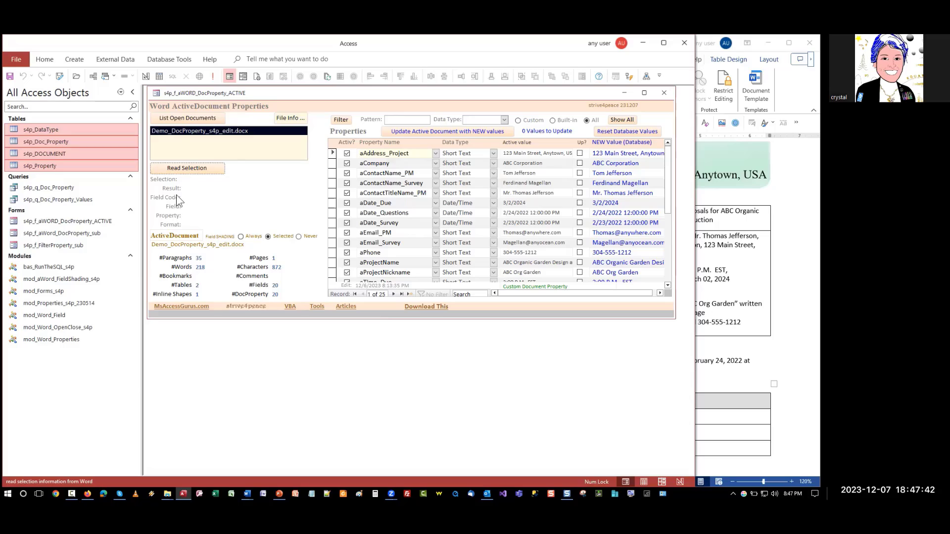
- Set the document's field shading to Always from the Access form and view the fields in Word
{"action": "left_click", "coordinate": [267, 236]}
{"action": "left_click", "coordinate": [241, 236]}
{"action": "left_click", "coordinate": [781, 270]}
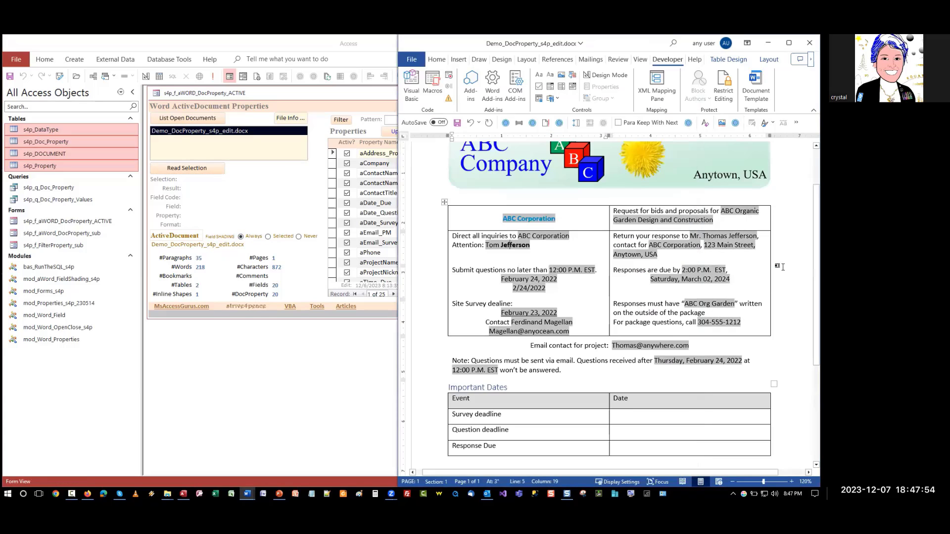
- Try the Never and Selected field shading options, viewing each in the Word document, and restore the Always option
{"action": "left_click", "coordinate": [298, 237]}
{"action": "left_click", "coordinate": [802, 277]}
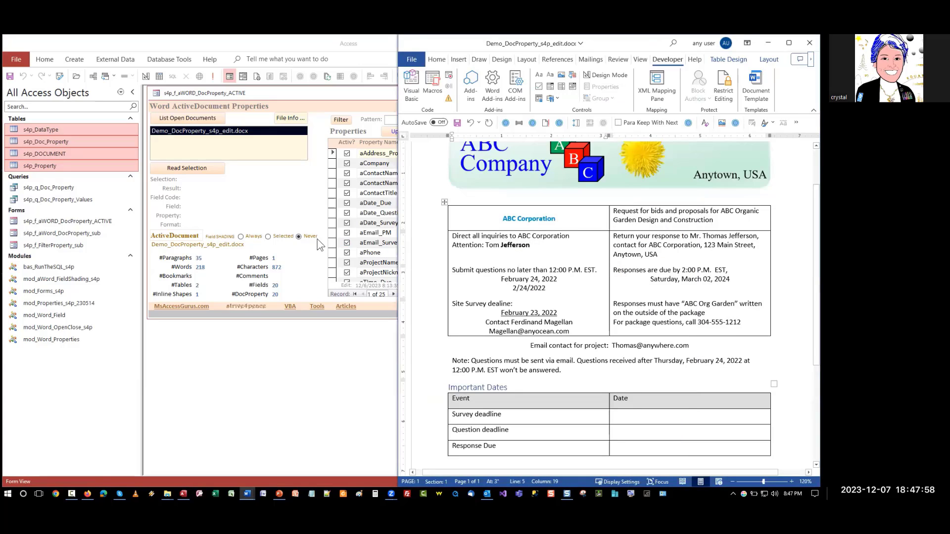
{"action": "left_click", "coordinate": [268, 237]}
{"action": "left_click", "coordinate": [785, 272]}
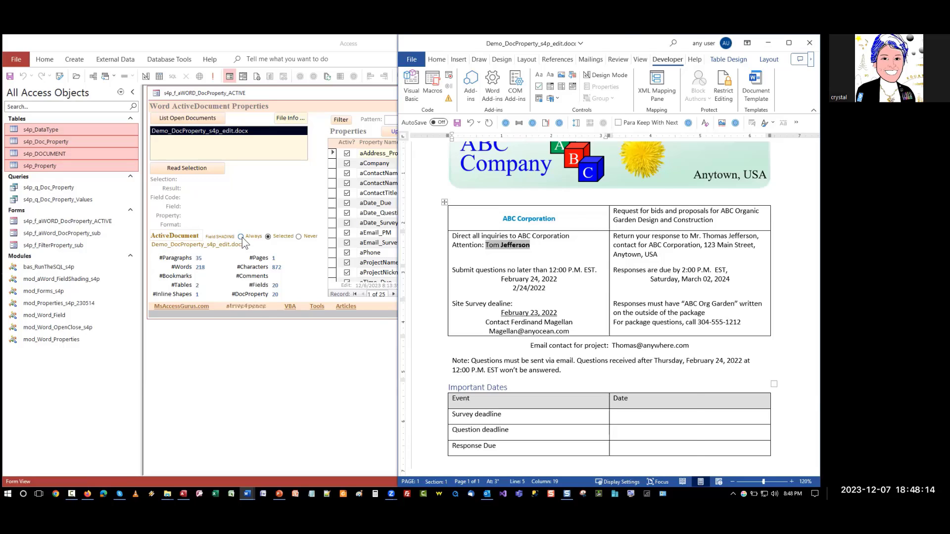
{"action": "left_click", "coordinate": [242, 237]}
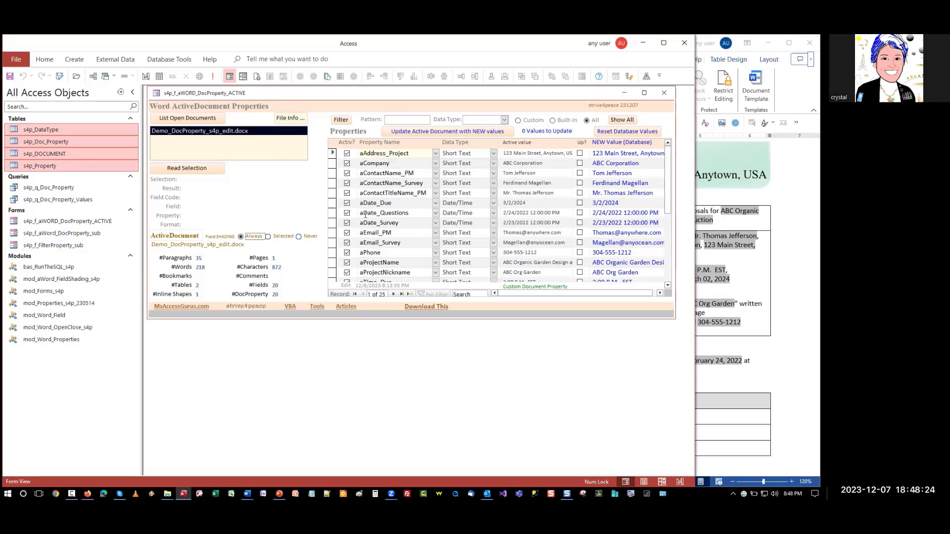
- Collapse the list of Access objects and maximize the Word ActiveDocument Properties form
{"action": "left_click", "coordinate": [208, 260]}
{"action": "left_click", "coordinate": [417, 154]}
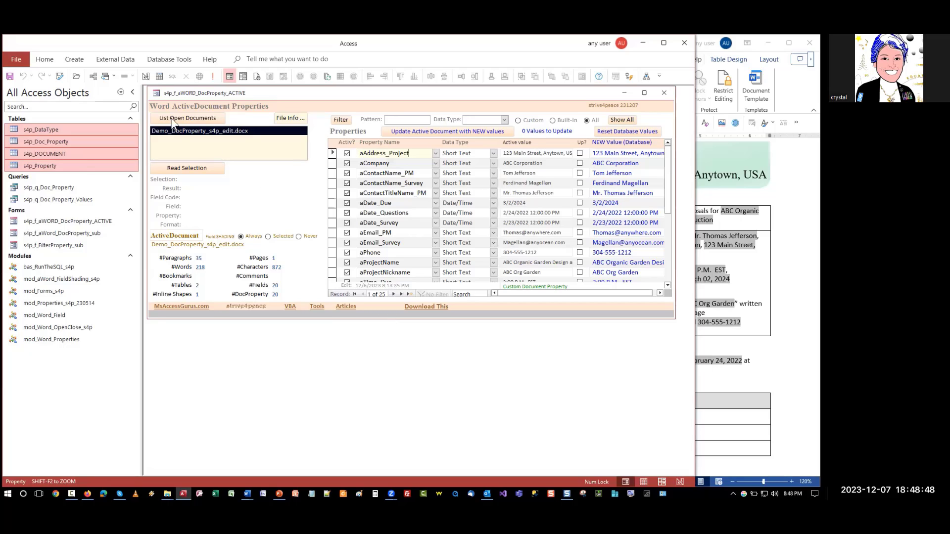
{"action": "left_click", "coordinate": [132, 92]}
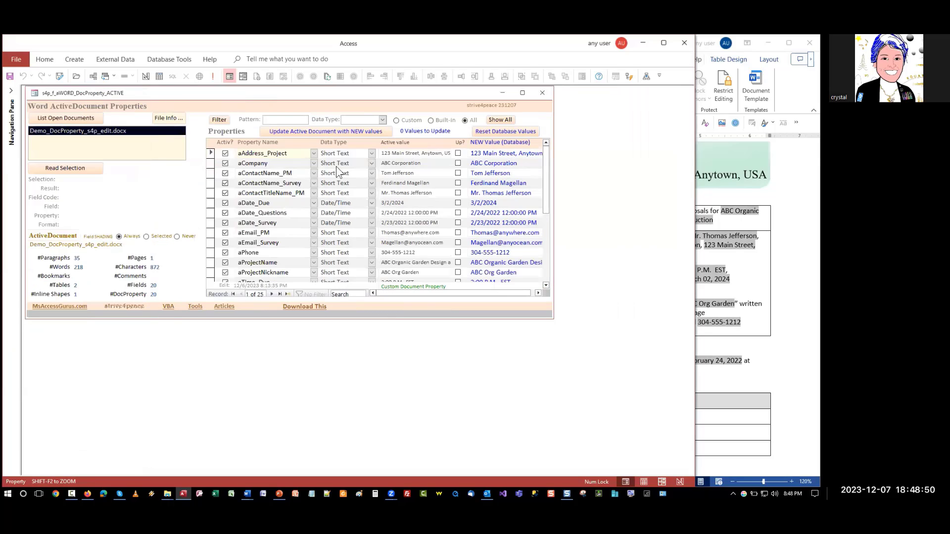
{"action": "double_click", "coordinate": [372, 95]}
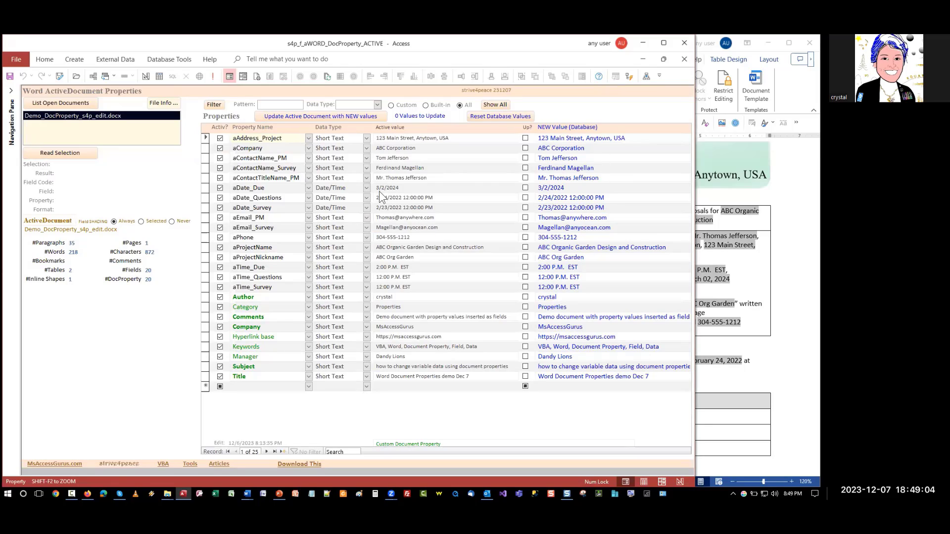
- Change the new database value of the aCompany property to "ABC Company"
{"action": "left_click", "coordinate": [593, 148]}
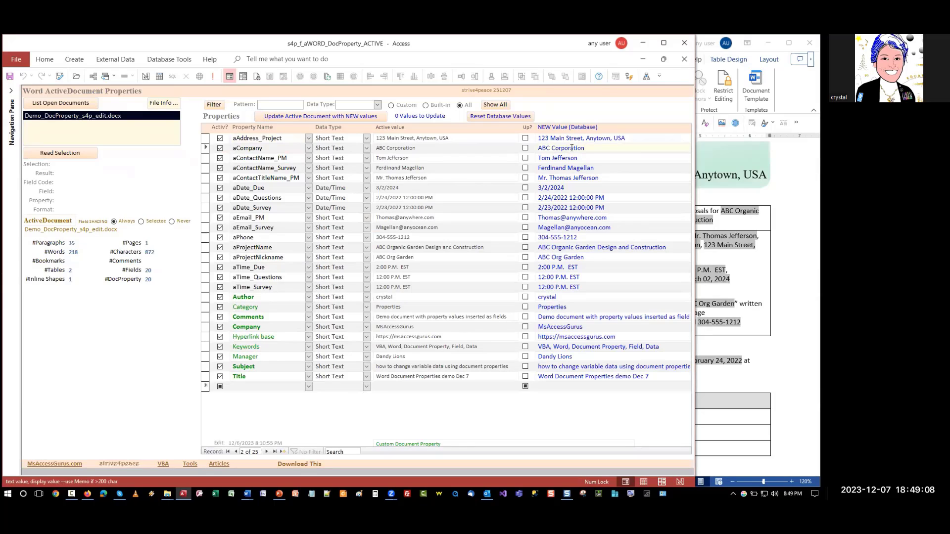
{"action": "double_click", "coordinate": [572, 148]}
{"action": "type", "text": "Company"}
{"action": "key", "text": "Tab"}
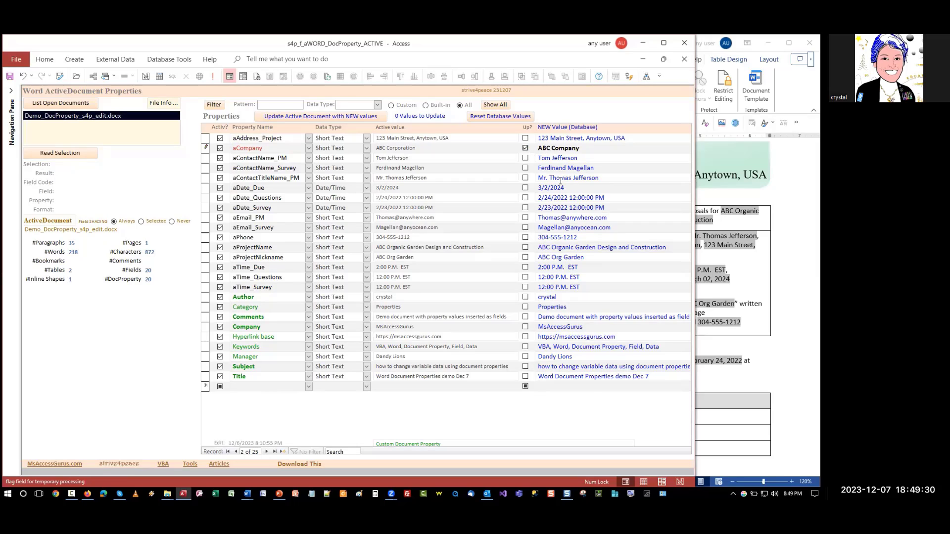
- Replace the first name in aContactName_PM's new value with the first name copied from aContactTitleName_PM
{"action": "left_click", "coordinate": [546, 158]}
{"action": "double_click", "coordinate": [561, 177]}
{"action": "key", "text": "ctrl+c"}
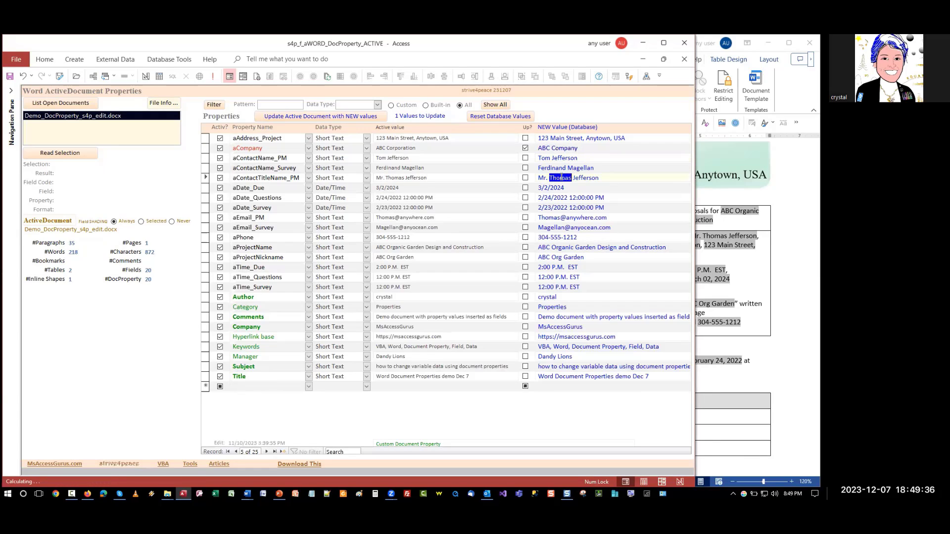
{"action": "double_click", "coordinate": [543, 158]}
{"action": "key", "text": "ctrl+v"}
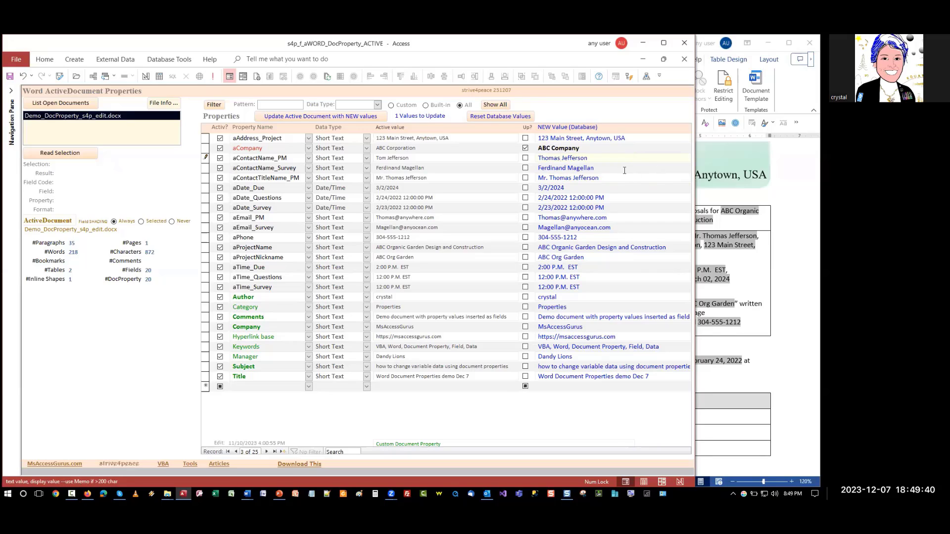
{"action": "left_click", "coordinate": [624, 169]}
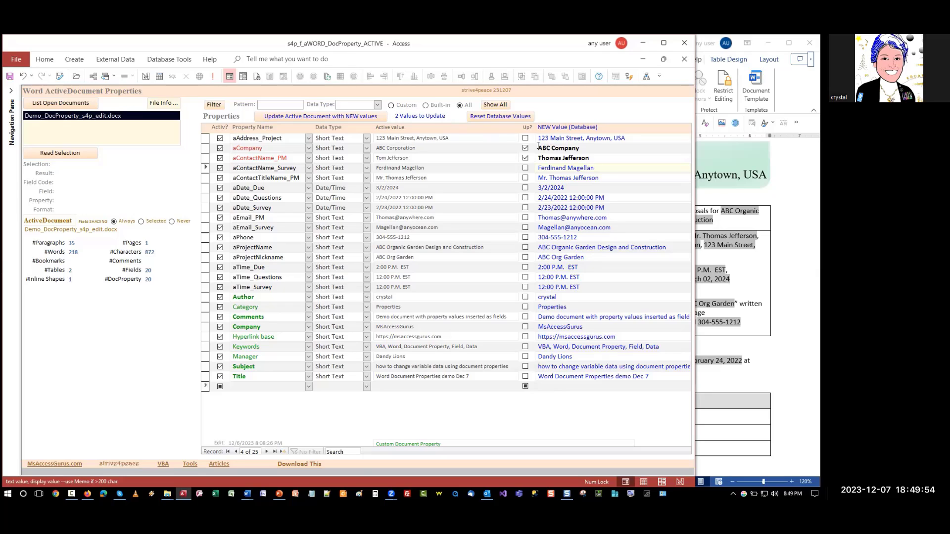
- Update the active document with the new company and contact name values and view them in Word
{"action": "left_click", "coordinate": [321, 116]}
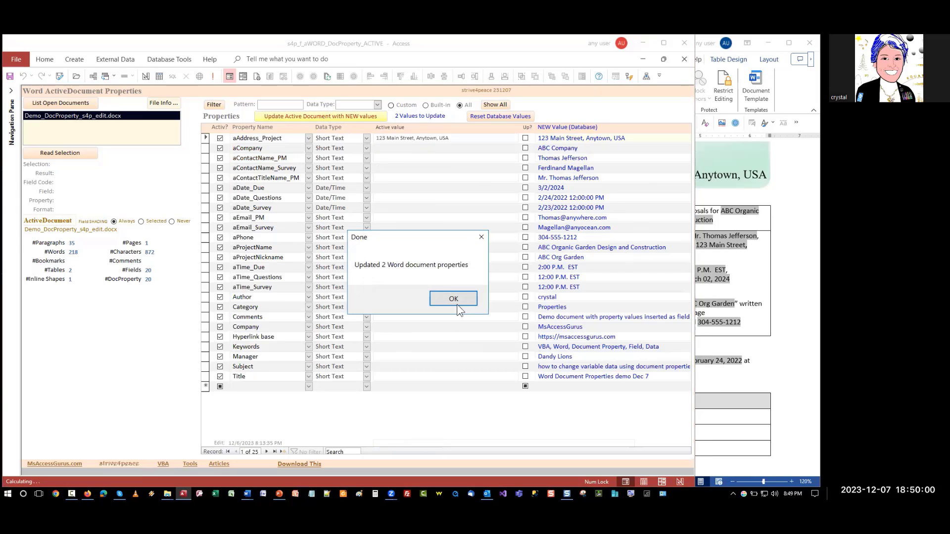
{"action": "left_click", "coordinate": [453, 299]}
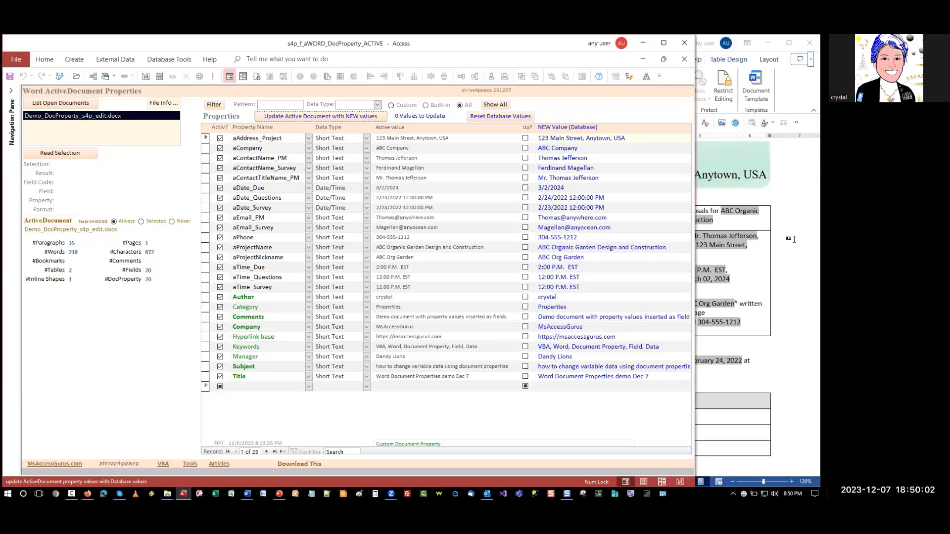
{"action": "left_click", "coordinate": [793, 238]}
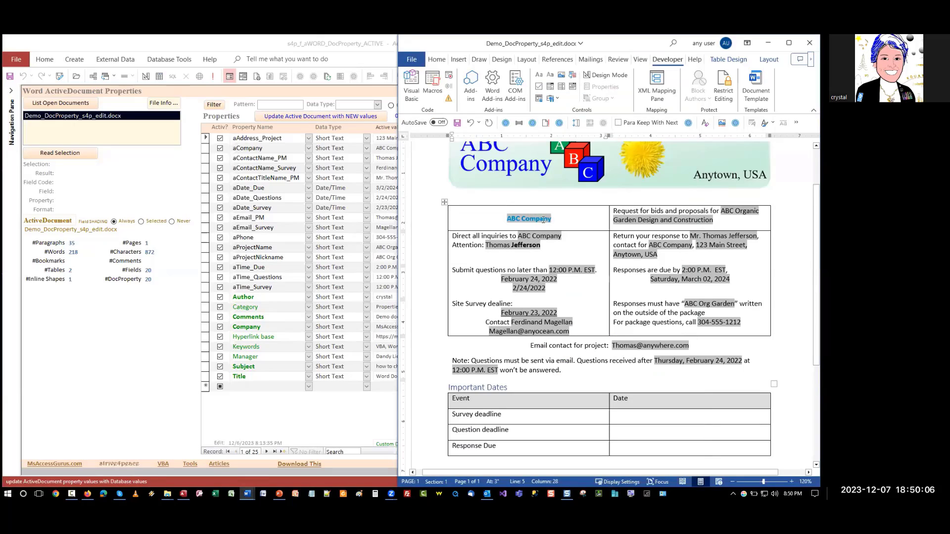
- Return to the Access form and filter the properties to the Date/Time data type
{"action": "left_click", "coordinate": [184, 43]}
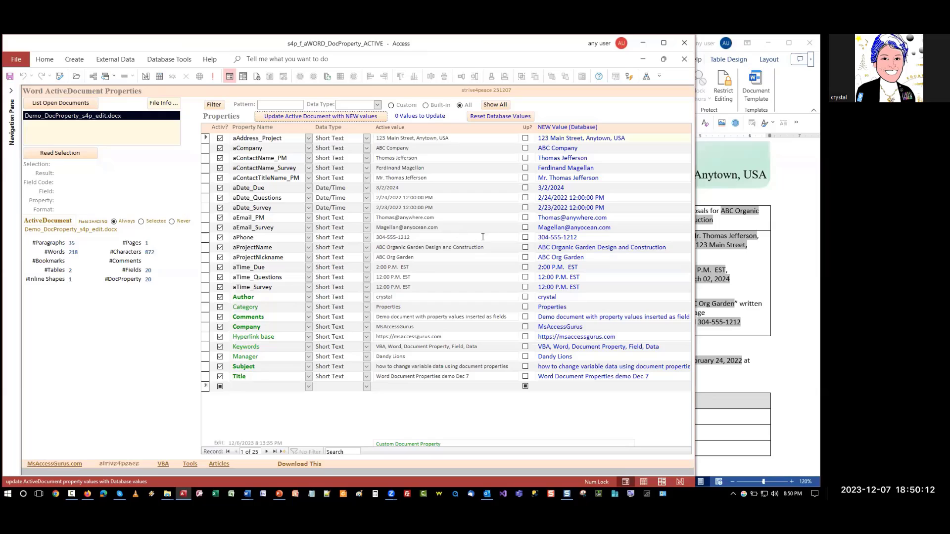
{"action": "left_click", "coordinate": [377, 105]}
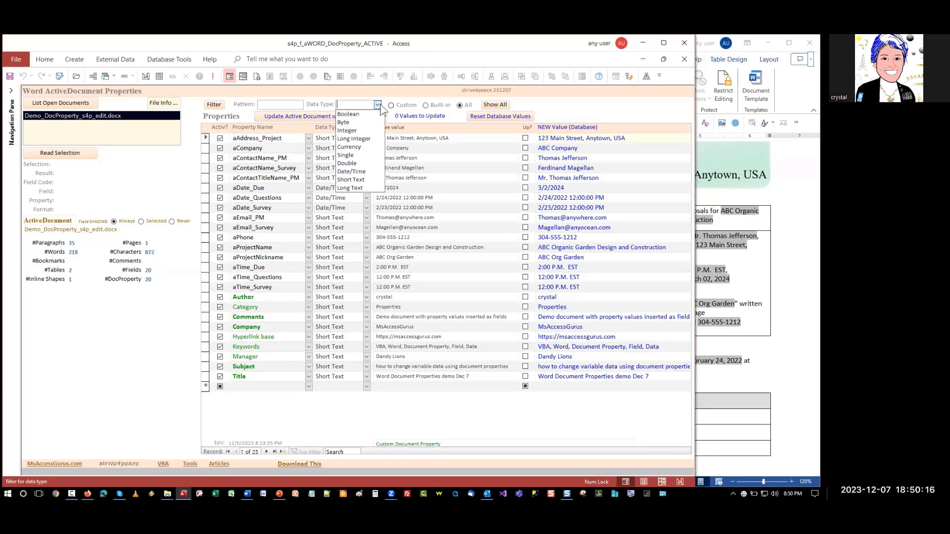
{"action": "left_click", "coordinate": [366, 171]}
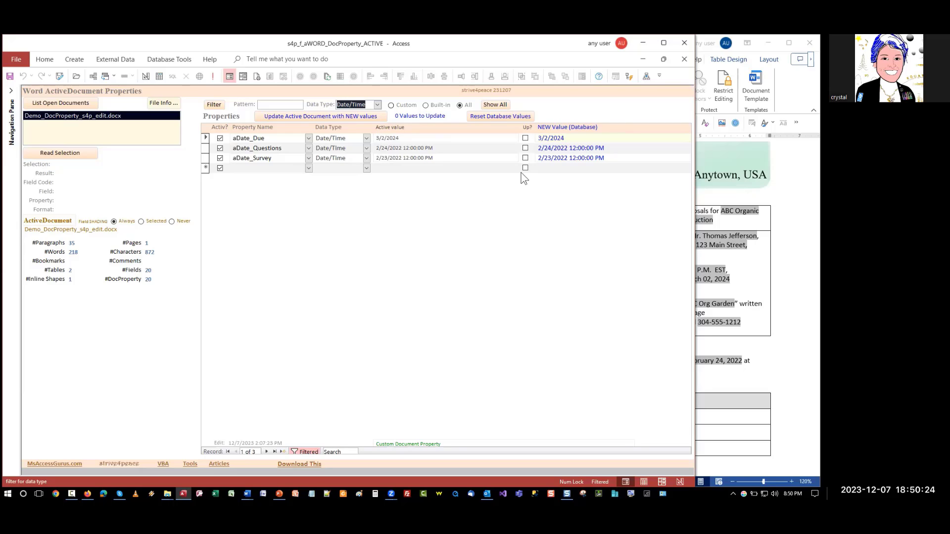
- Try to delete the time portion from the active value of aDate_Questions
{"action": "left_click", "coordinate": [409, 137]}
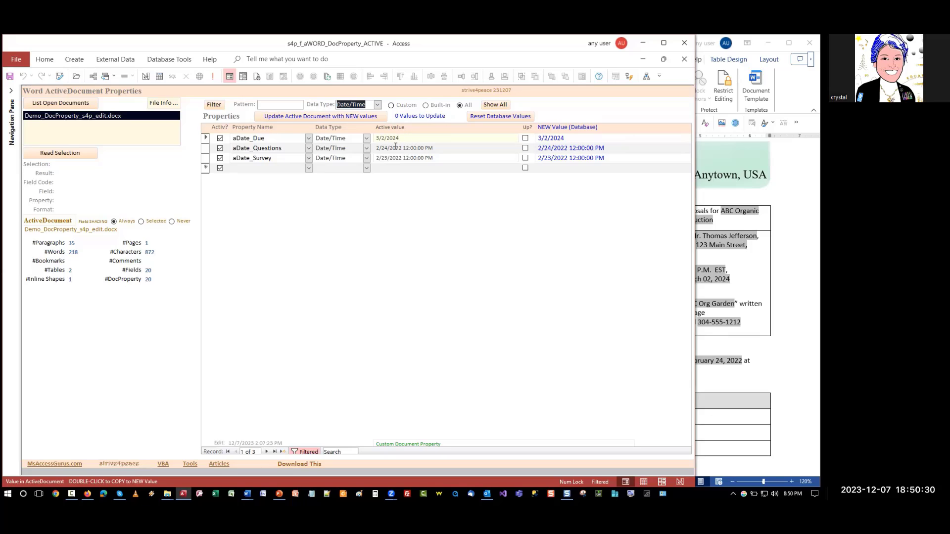
{"action": "left_click_drag", "start_coordinate": [398, 148], "coordinate": [433, 147]}
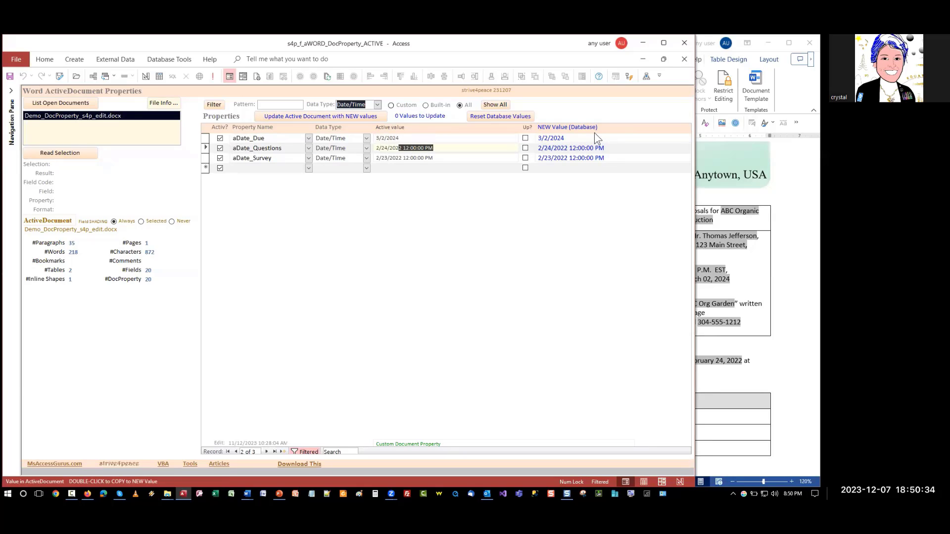
{"action": "key", "text": "Delete"}
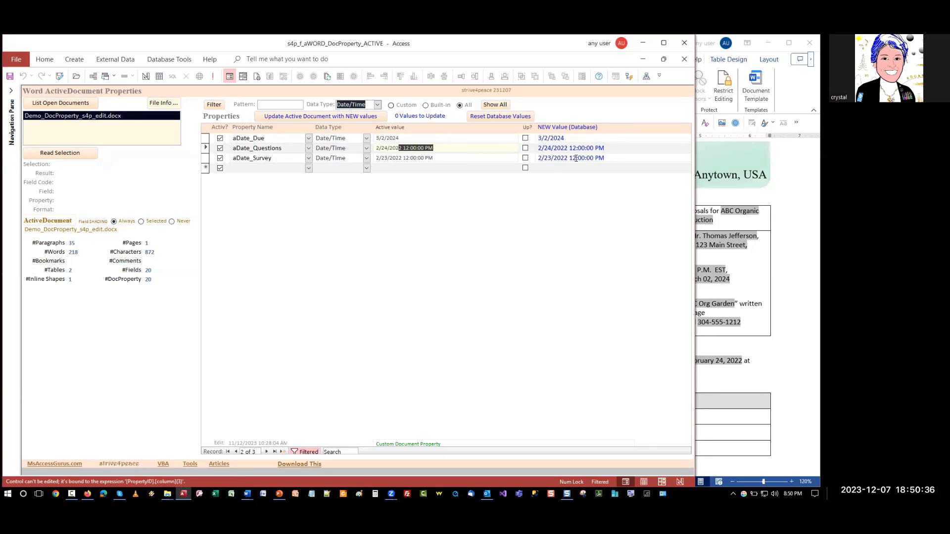
{"action": "left_click", "coordinate": [549, 148]}
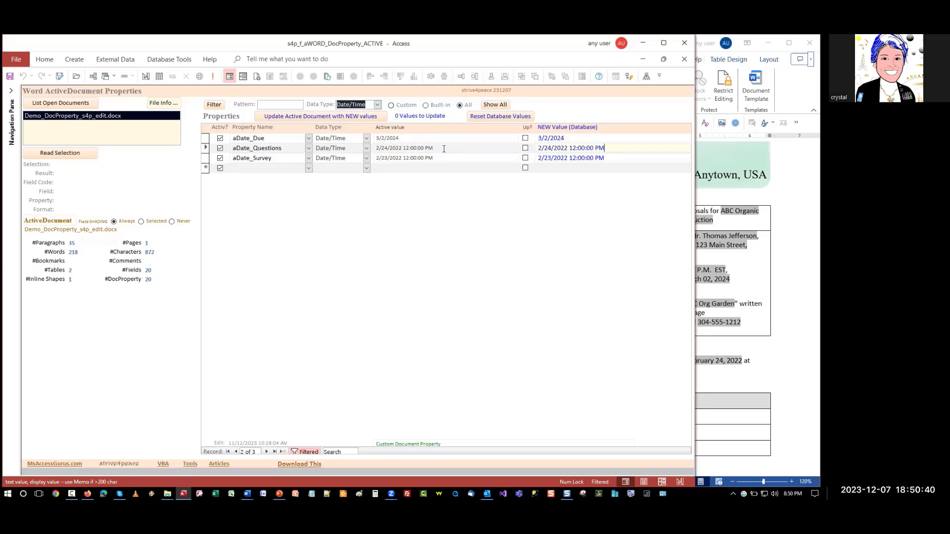
{"action": "left_click_drag", "start_coordinate": [443, 149], "coordinate": [339, 136]}
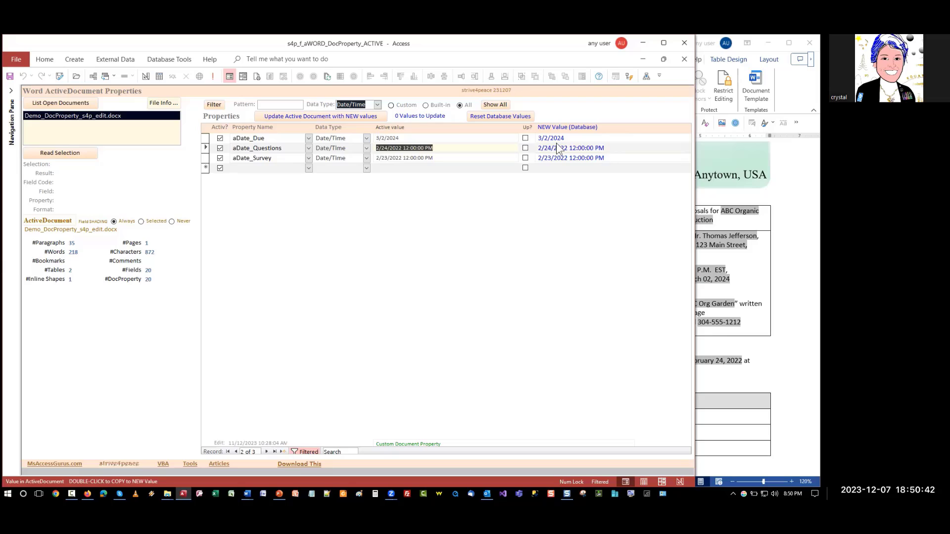
- Set the new database values of aDate_Questions to 2/24/2024 and aDate_Survey to 2/23/2024
{"action": "left_click_drag", "start_coordinate": [563, 147], "coordinate": [688, 159]}
{"action": "type", "text": "4/2024"}
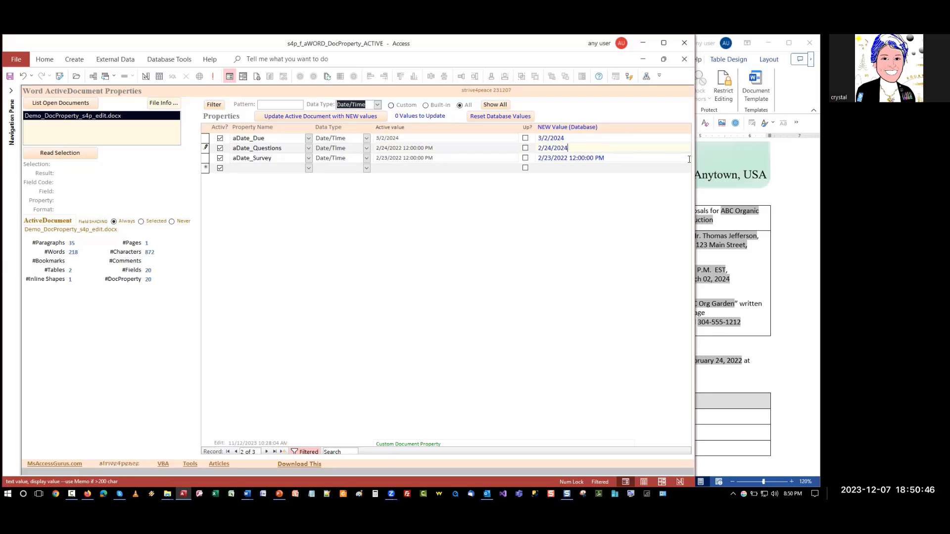
{"action": "left_click", "coordinate": [628, 158]}
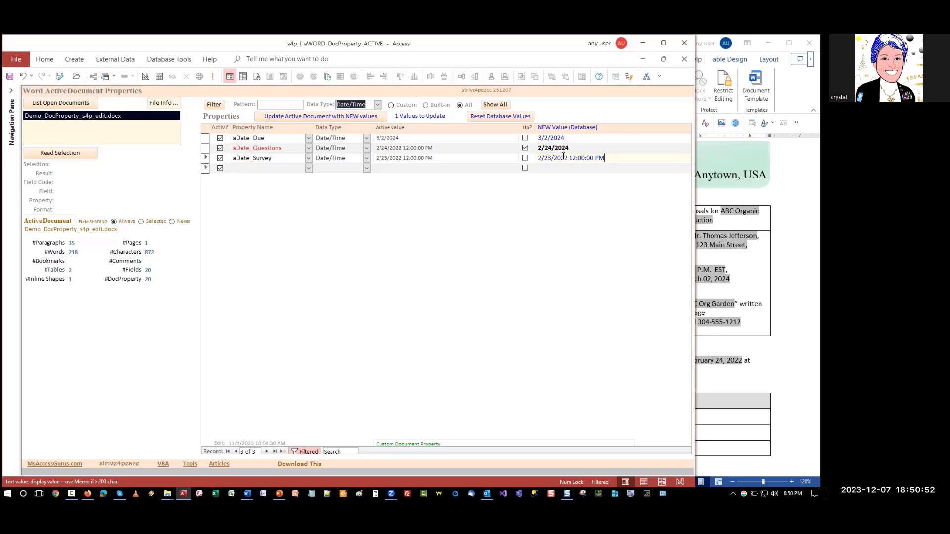
{"action": "left_click_drag", "start_coordinate": [564, 156], "coordinate": [669, 162]}
{"action": "type", "text": "4"}
{"action": "left_click", "coordinate": [594, 171]}
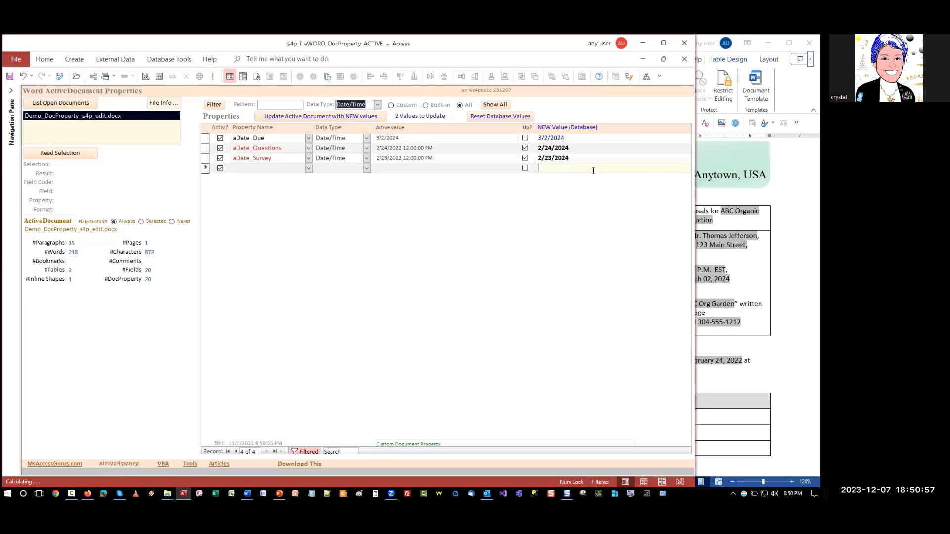
- Switch to the Word document and examine the question deadline date fields at 140% zoom
{"action": "left_click", "coordinate": [784, 224]}
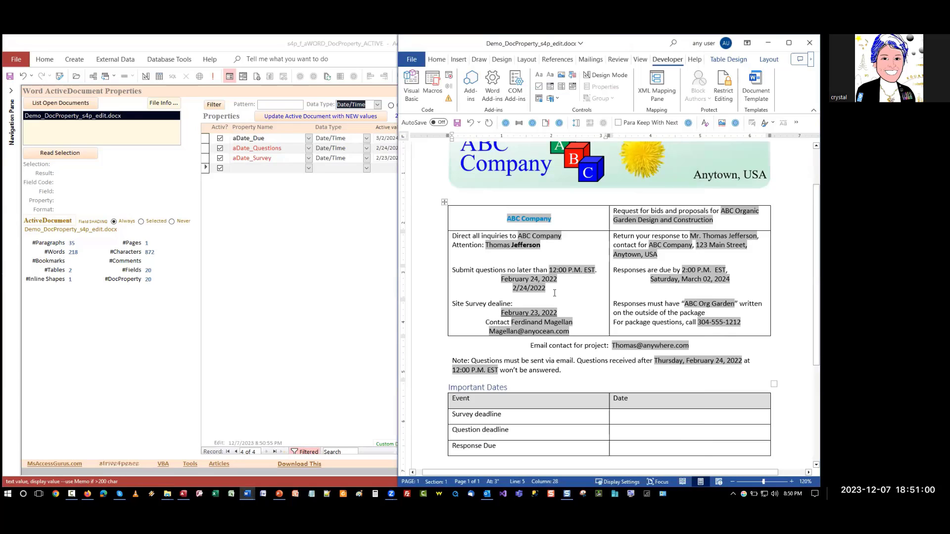
{"action": "scroll", "coordinate": [555, 292], "scroll_direction": "up", "scroll_amount": 2}
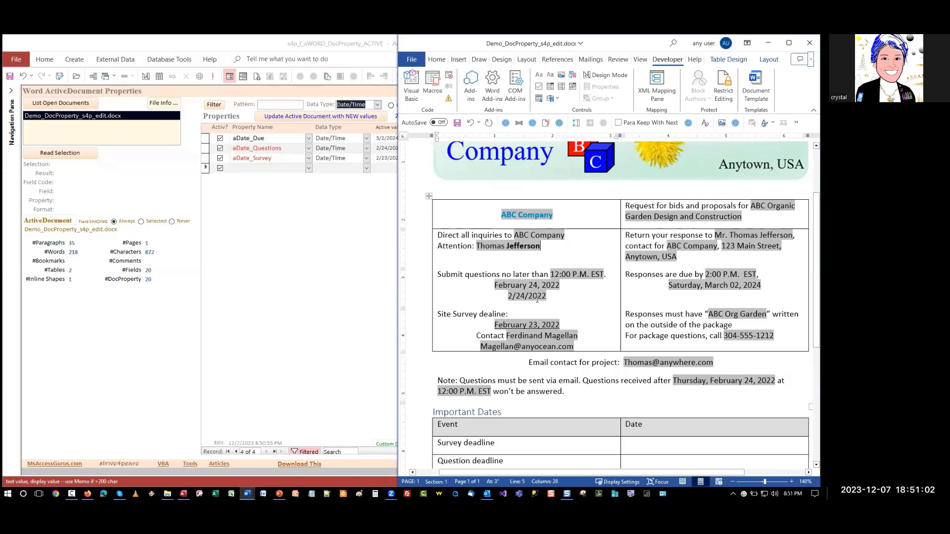
{"action": "double_click", "coordinate": [537, 297]}
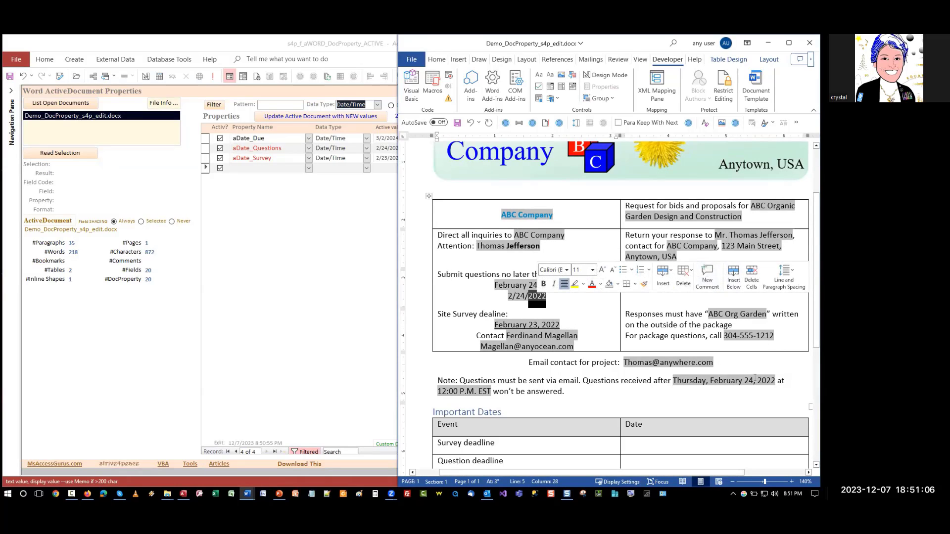
- Switch back to Access and update the active document with the new question and survey dates
{"action": "left_click", "coordinate": [306, 239]}
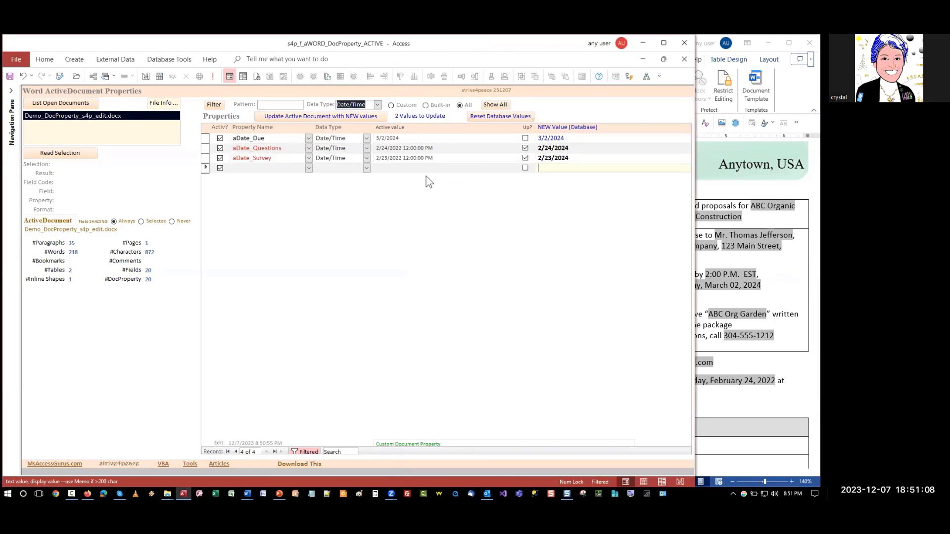
{"action": "left_click", "coordinate": [348, 117]}
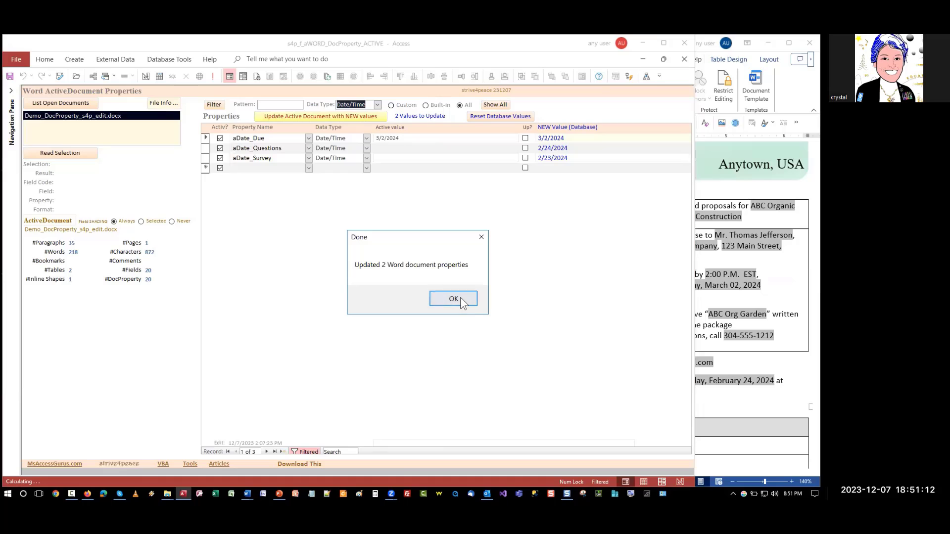
{"action": "left_click", "coordinate": [453, 299]}
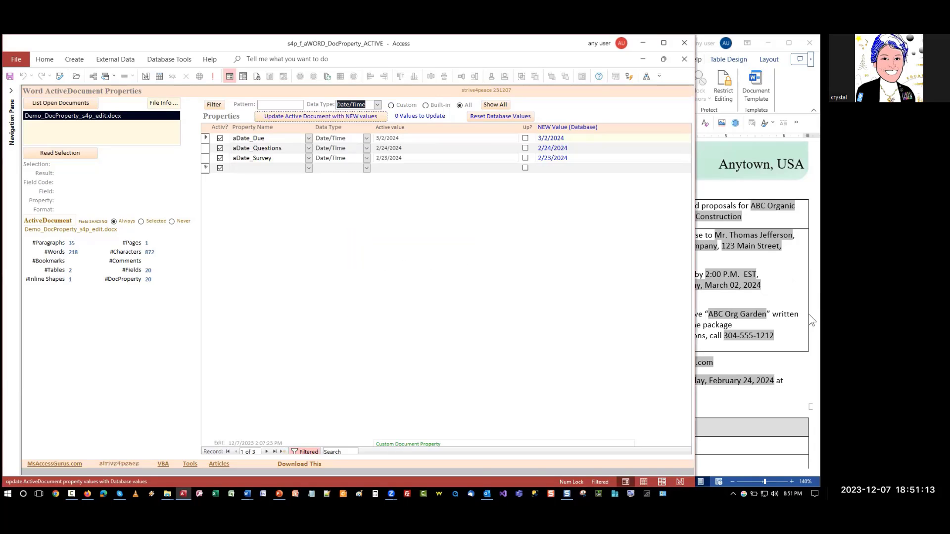
- Check the updated dates in the Word document and filter the full Access property list by the pattern "email"
{"action": "left_click", "coordinate": [782, 275]}
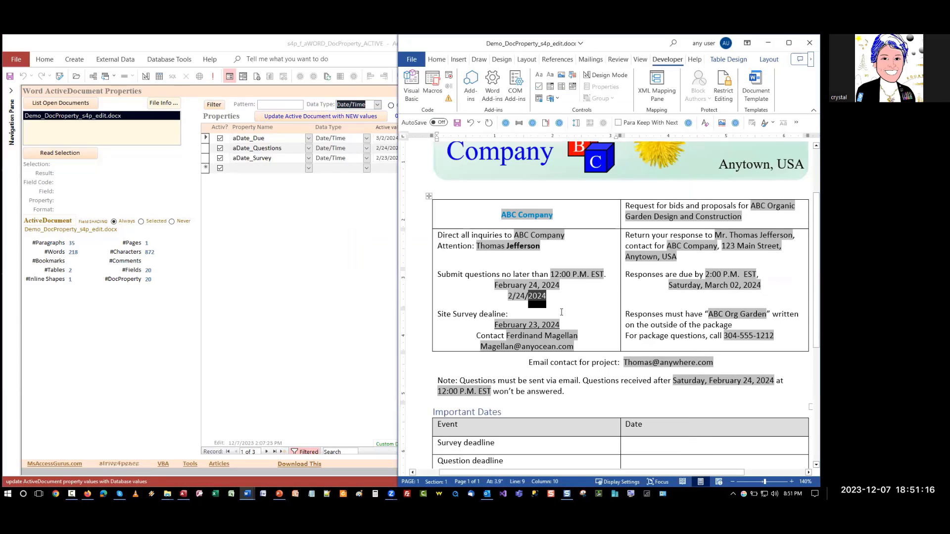
{"action": "left_click", "coordinate": [316, 207]}
{"action": "left_click", "coordinate": [495, 105]}
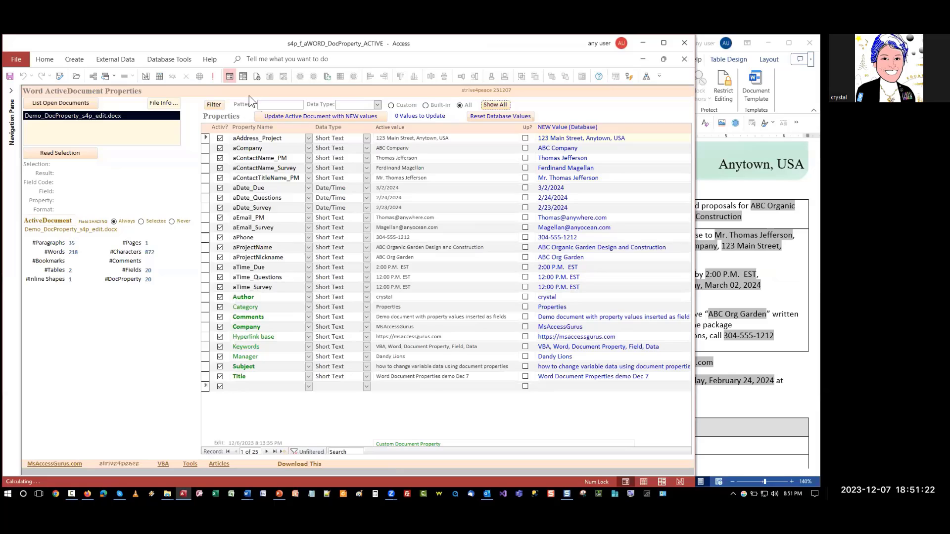
{"action": "left_click", "coordinate": [275, 105]}
{"action": "type", "text": "email"}
{"action": "left_click", "coordinate": [219, 106]}
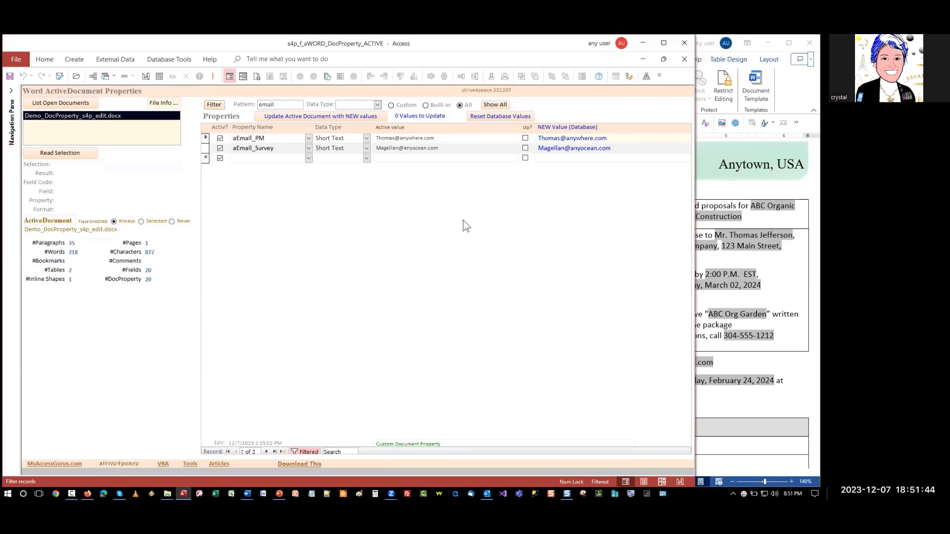
- Change the e-mail domain in the new database value of aEmail_Survey to alloceans.com and update the active document with it
{"action": "left_click", "coordinate": [448, 148]}
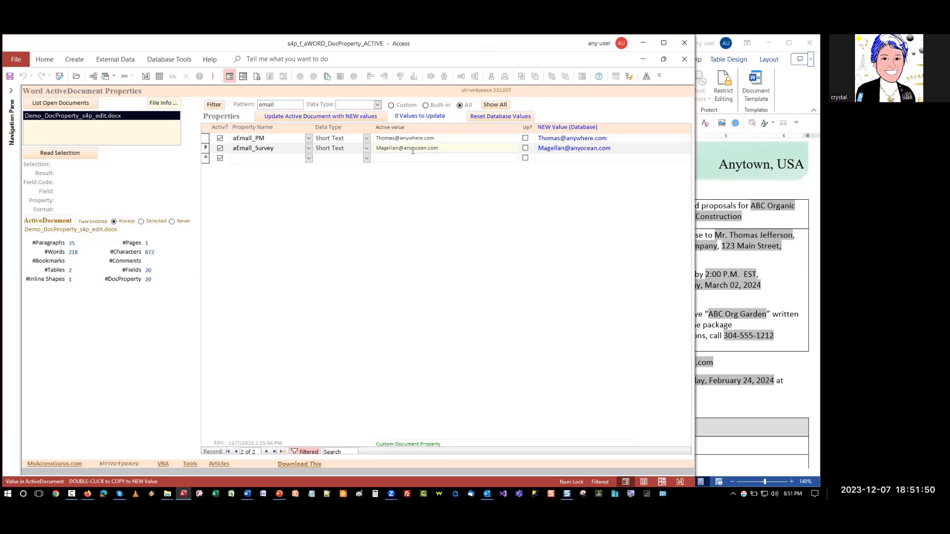
{"action": "left_click", "coordinate": [571, 148]}
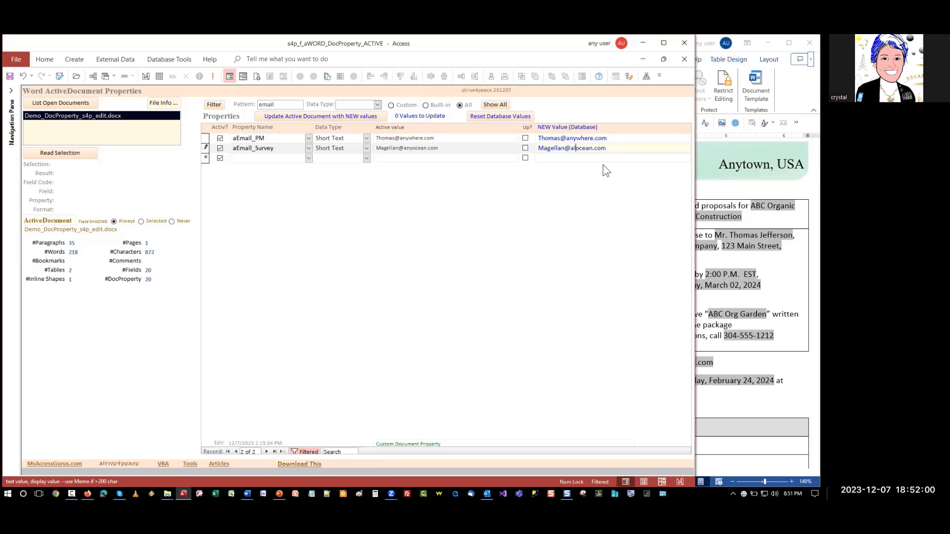
{"action": "type", "text": "l"}
{"action": "key", "text": "Right"}
{"action": "type", "text": "s"}
{"action": "left_click", "coordinate": [569, 157]}
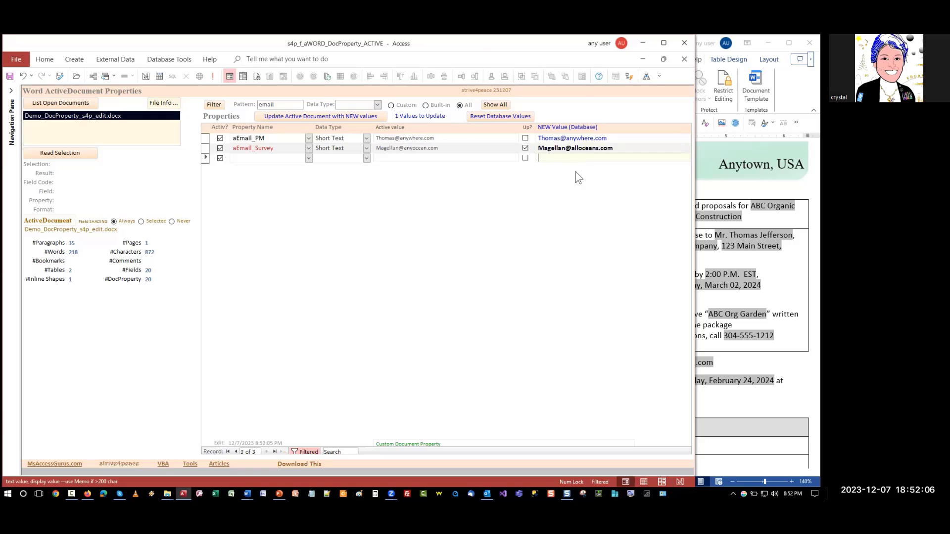
{"action": "left_click", "coordinate": [343, 118]}
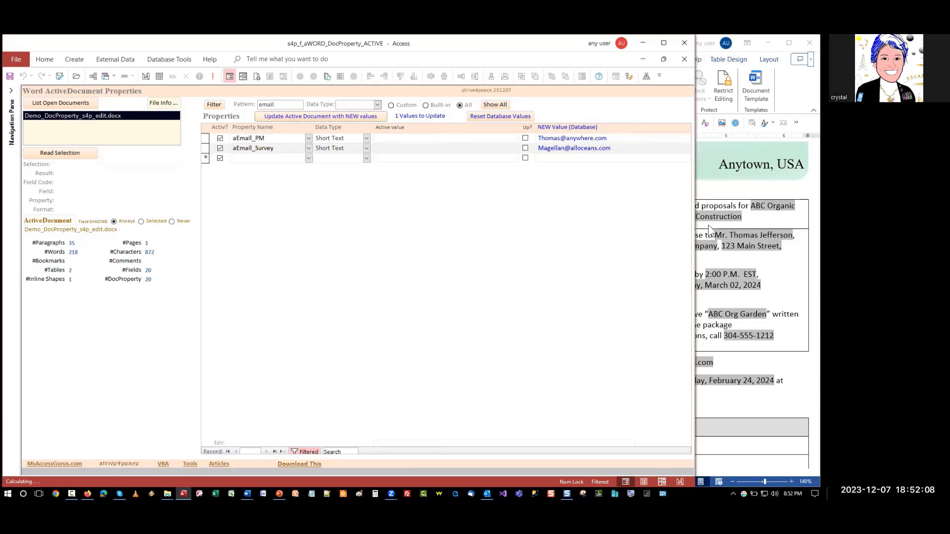
{"action": "left_click", "coordinate": [453, 298]}
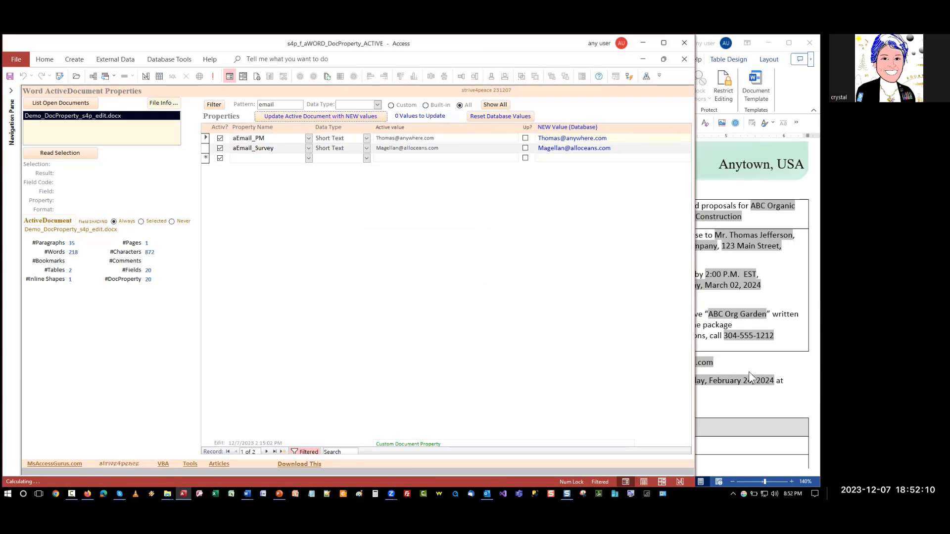
- Check the survey contact's e-mail field in the Word document and show all properties again in the Access form
{"action": "left_click", "coordinate": [772, 409]}
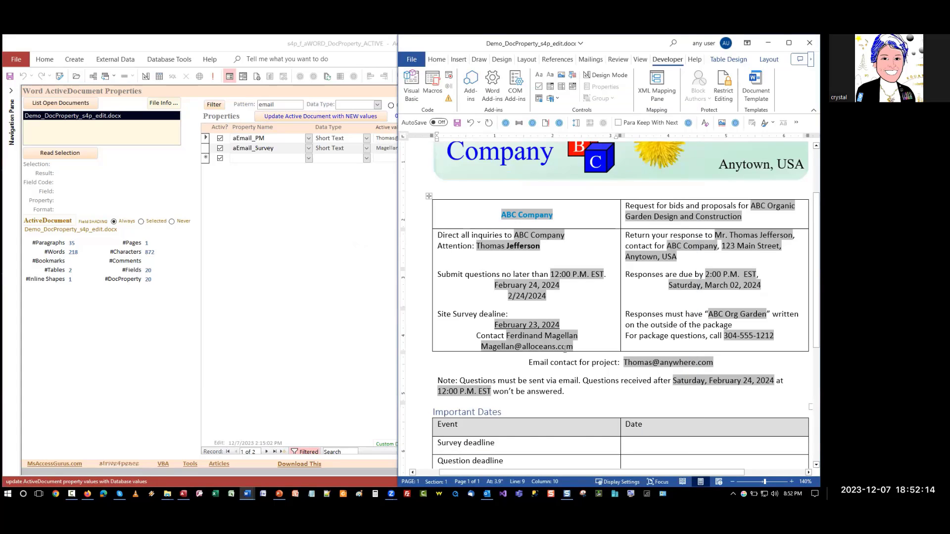
{"action": "left_click_drag", "start_coordinate": [574, 346], "coordinate": [479, 346]}
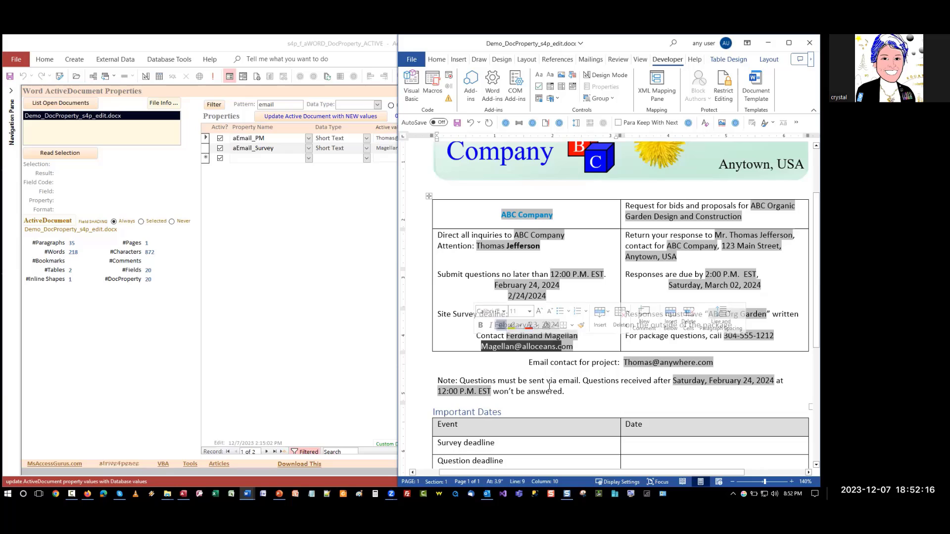
{"action": "left_click", "coordinate": [444, 362]}
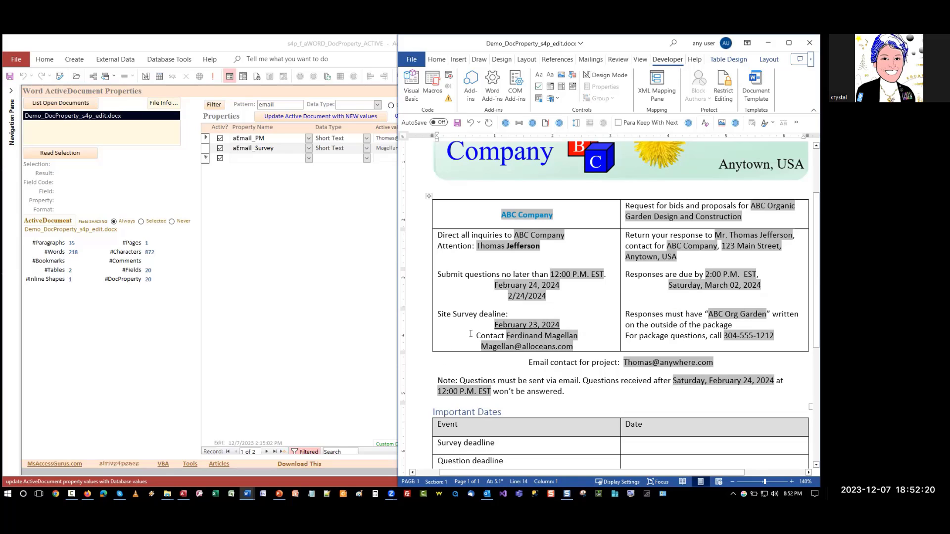
{"action": "left_click", "coordinate": [297, 249]}
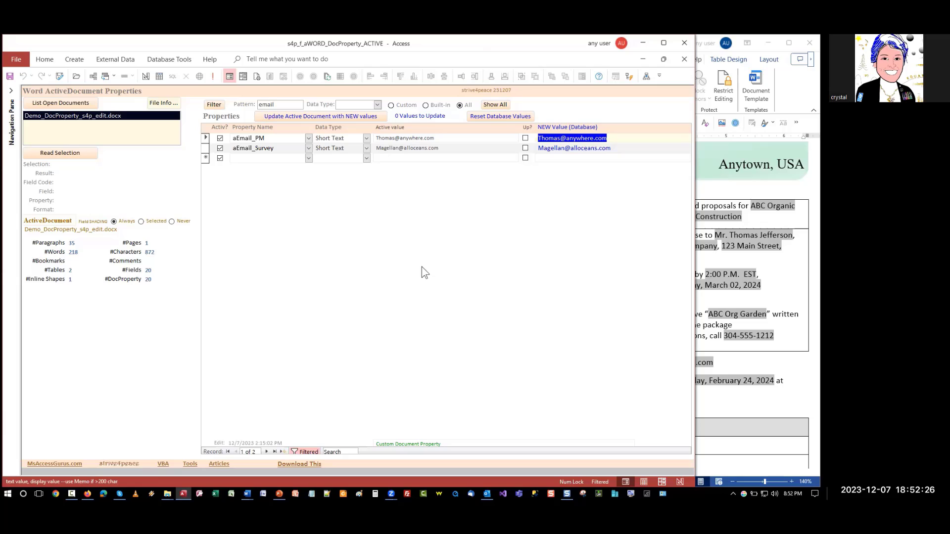
{"action": "left_click", "coordinate": [494, 104]}
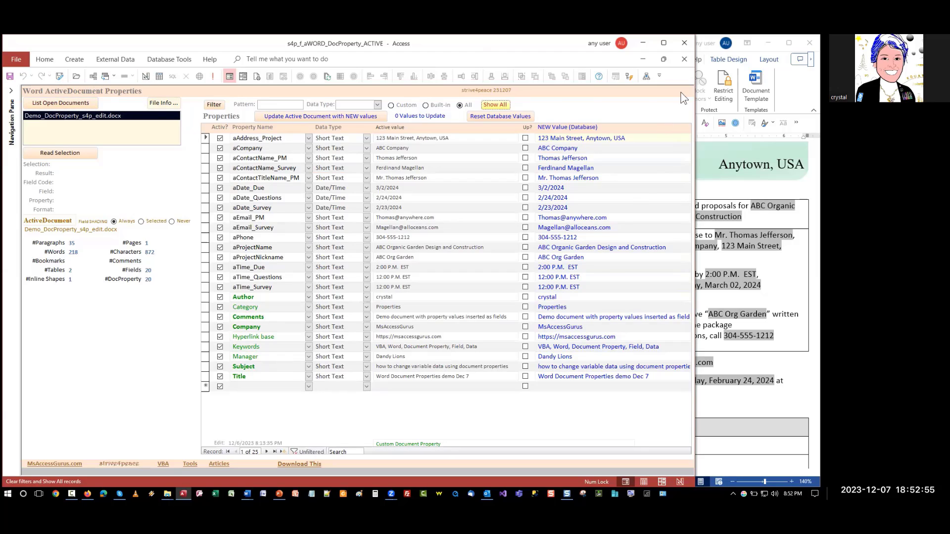
- Close the Word document without saving its changes and refresh the list of open documents in Access
{"action": "left_click", "coordinate": [803, 103]}
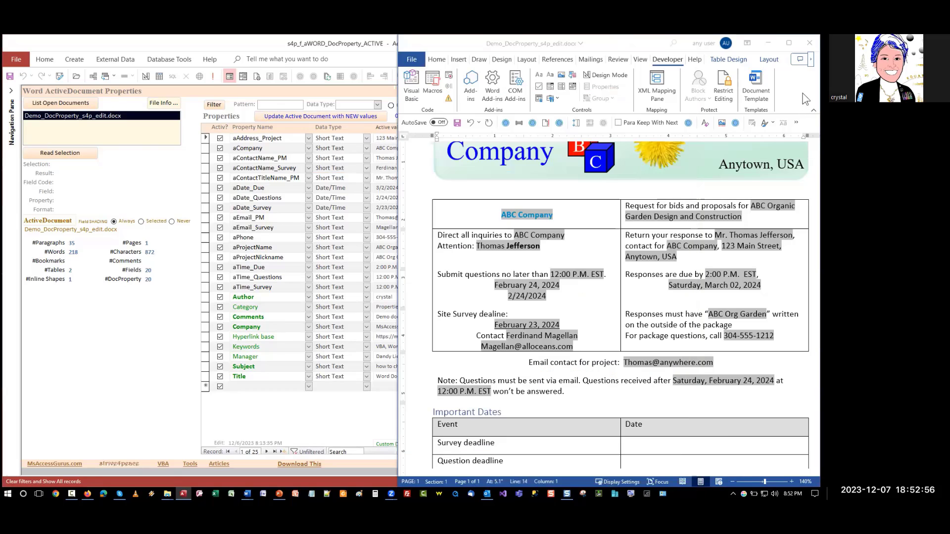
{"action": "left_click", "coordinate": [814, 44]}
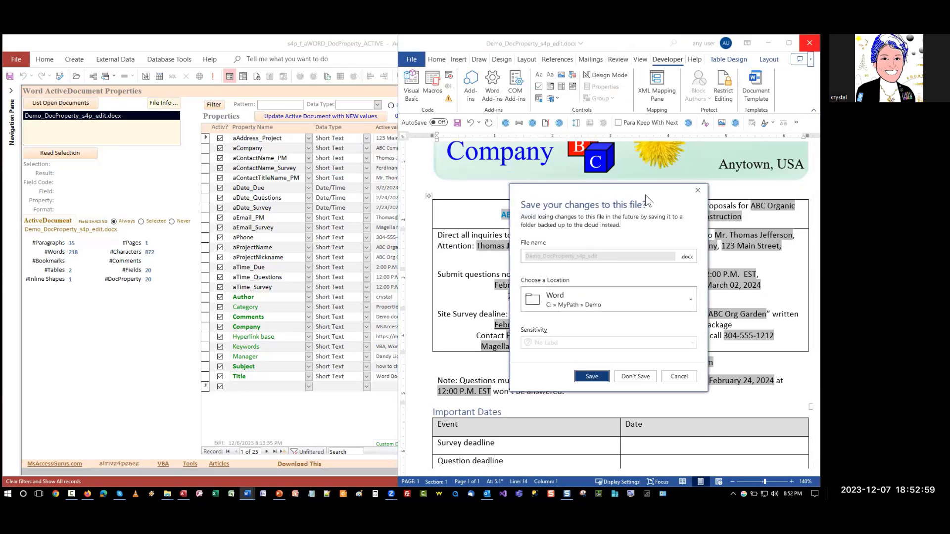
{"action": "left_click", "coordinate": [640, 378]}
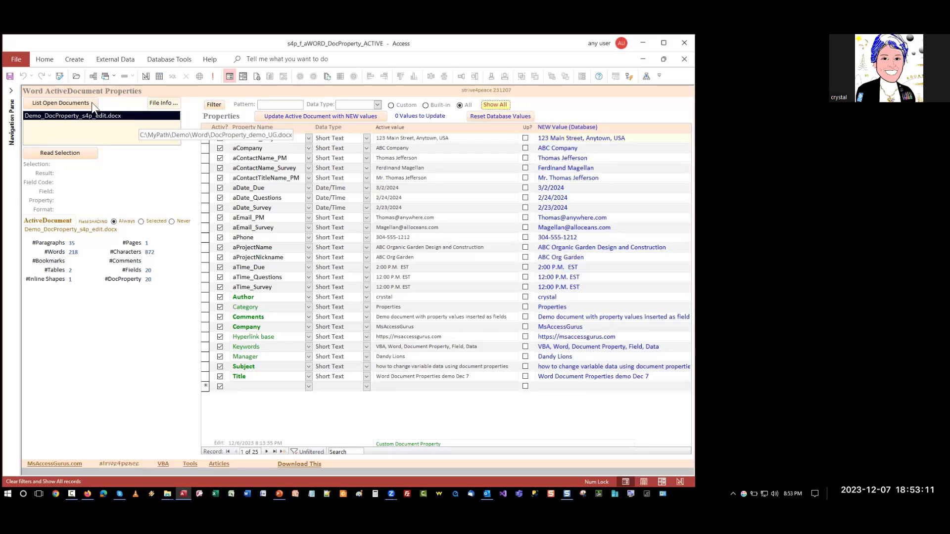
{"action": "left_click", "coordinate": [71, 105]}
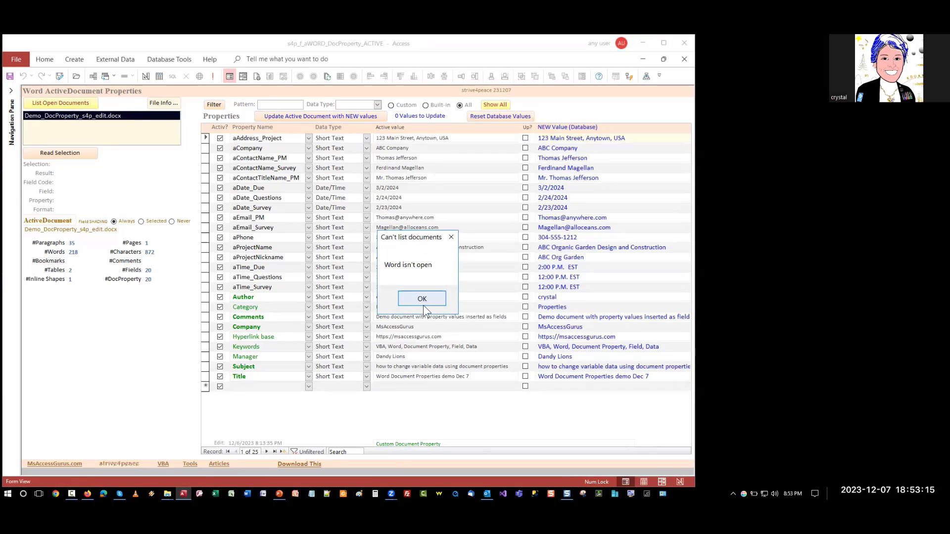
{"action": "left_click", "coordinate": [422, 298]}
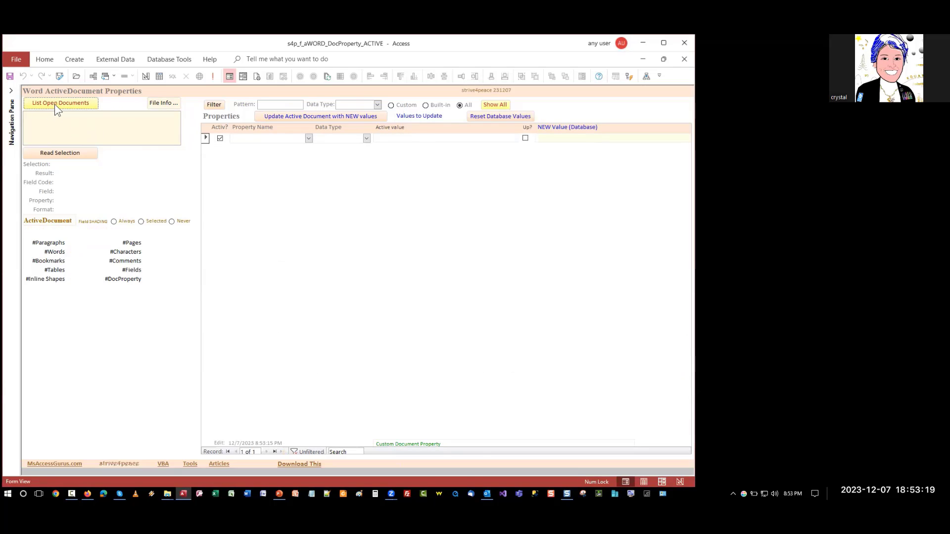
- Switch the form to Design view and open the On Click event procedure of the List Open Documents button
{"action": "left_click", "coordinate": [145, 75]}
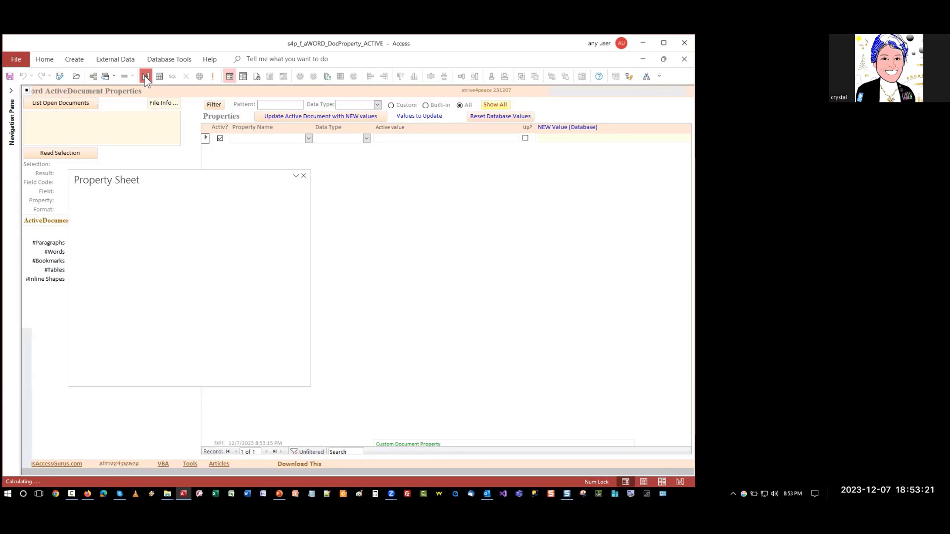
{"action": "left_click", "coordinate": [69, 130]}
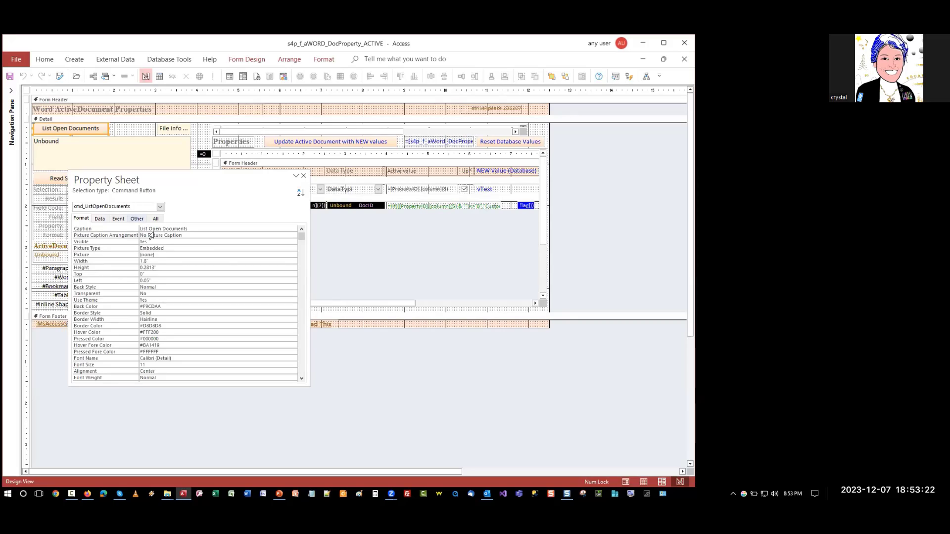
{"action": "left_click", "coordinate": [118, 218]}
{"action": "left_click", "coordinate": [301, 229]}
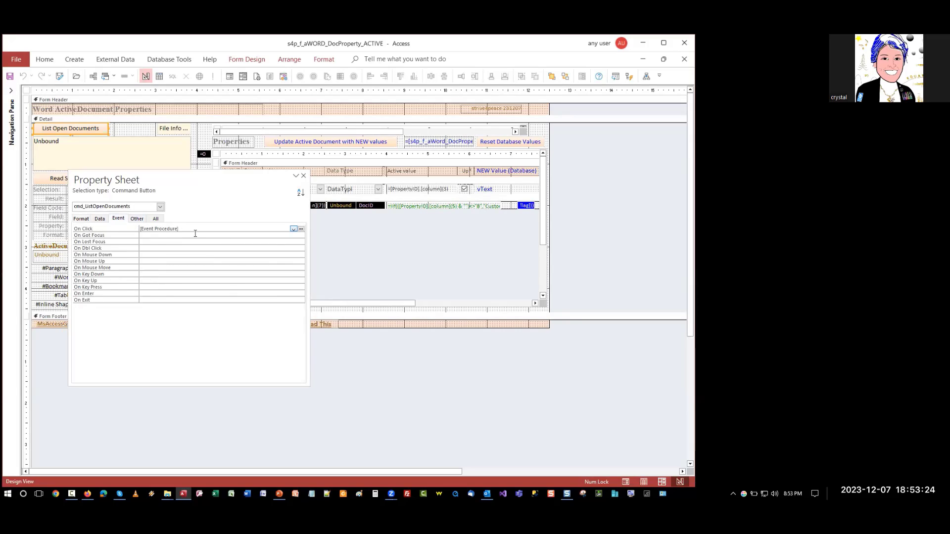
{"action": "left_click", "coordinate": [302, 229]}
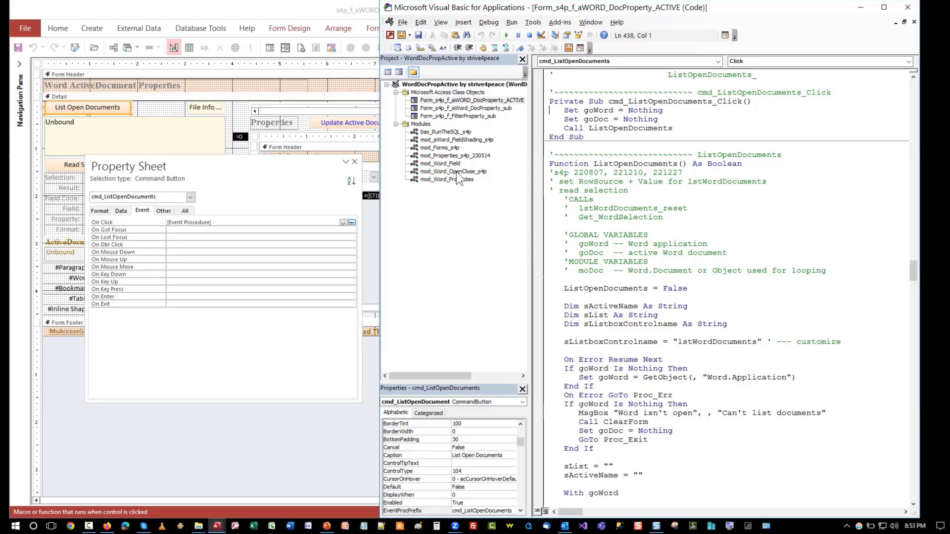
- Open the module mod_Word_OpenClose_s4p and examine its public Word object variables and the gEarly constant
{"action": "double_click", "coordinate": [455, 171]}
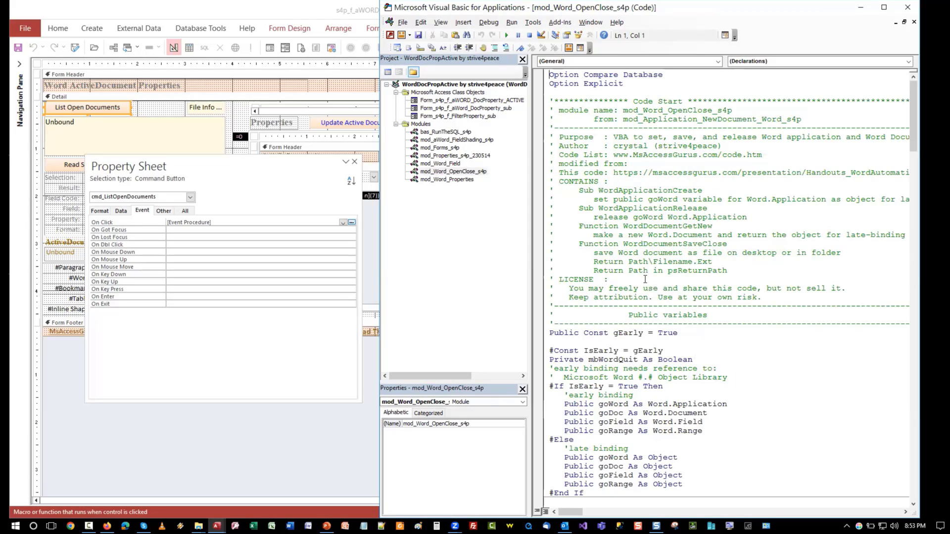
{"action": "scroll", "coordinate": [645, 279], "scroll_direction": "down", "scroll_amount": 5}
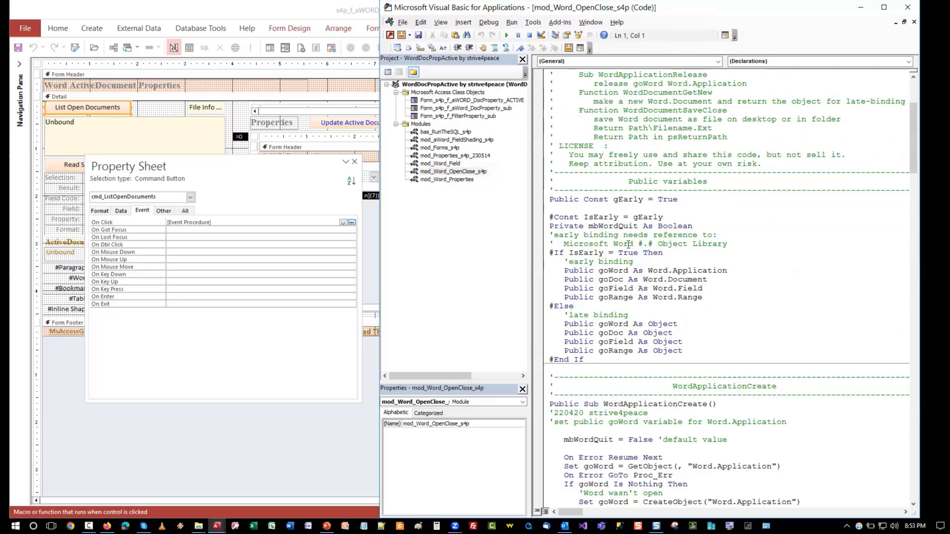
{"action": "double_click", "coordinate": [613, 269]}
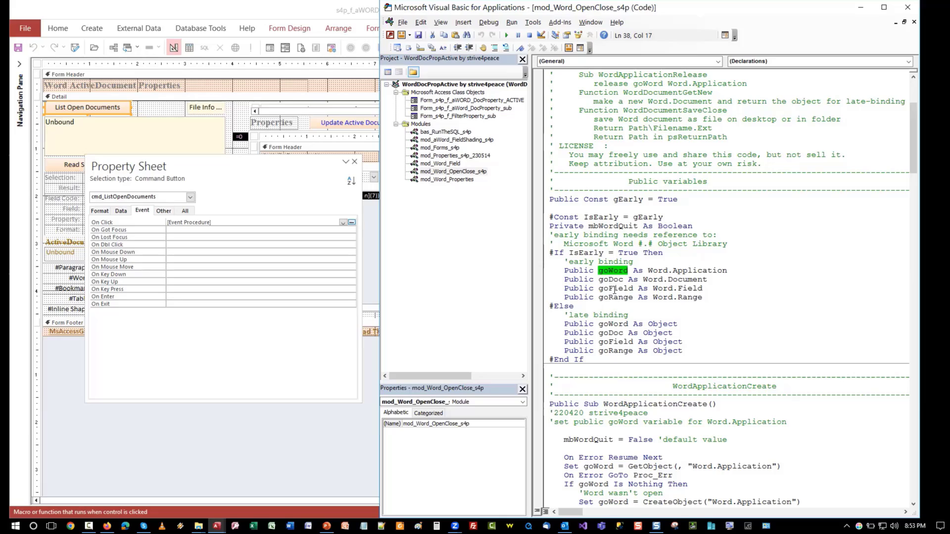
{"action": "left_click_drag", "start_coordinate": [714, 296], "coordinate": [517, 289]}
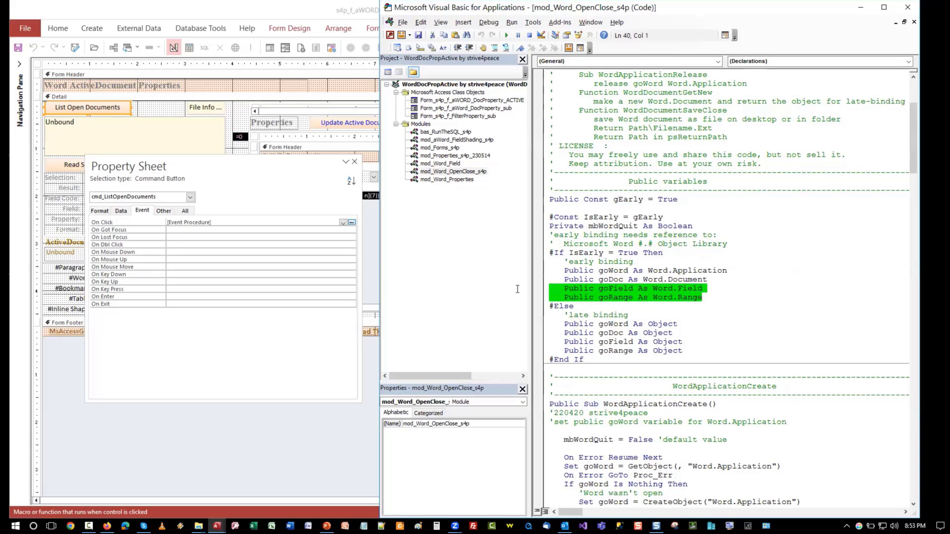
{"action": "left_click", "coordinate": [734, 277]}
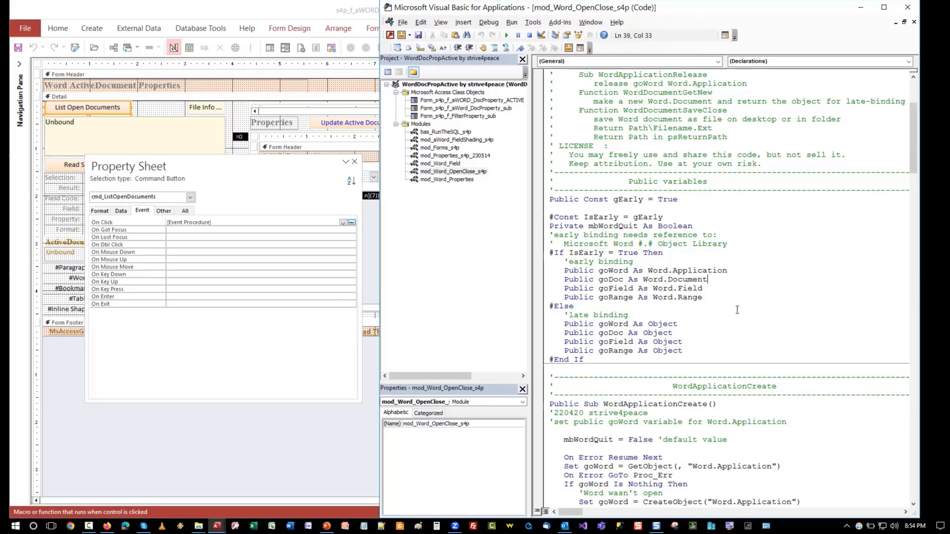
{"action": "double_click", "coordinate": [626, 198]}
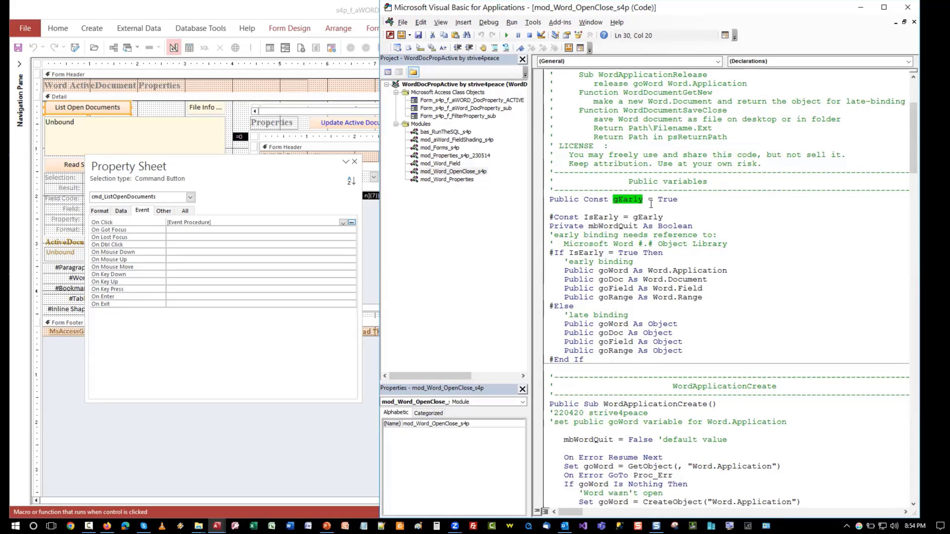
{"action": "left_click", "coordinate": [674, 198]}
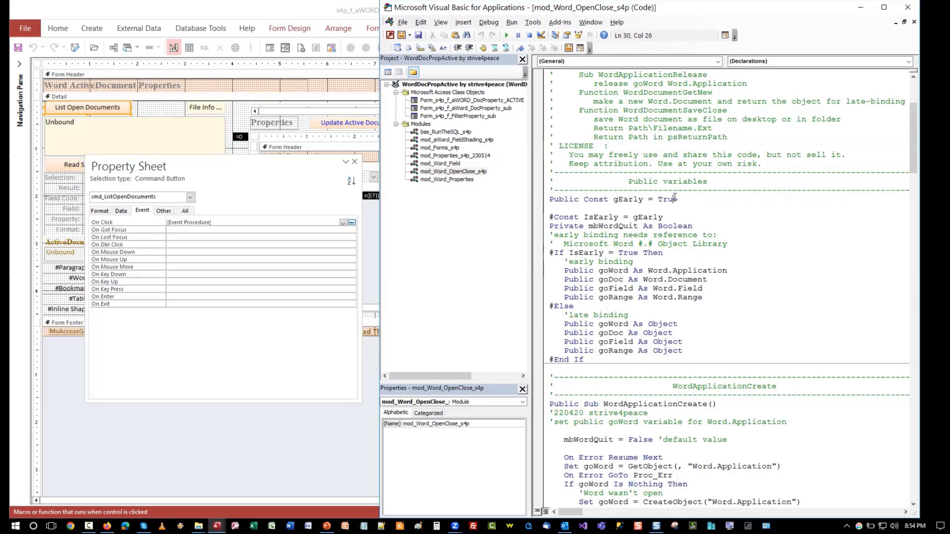
- View the VBA project's library references and close the dialog without changing them
{"action": "left_click", "coordinate": [537, 23]}
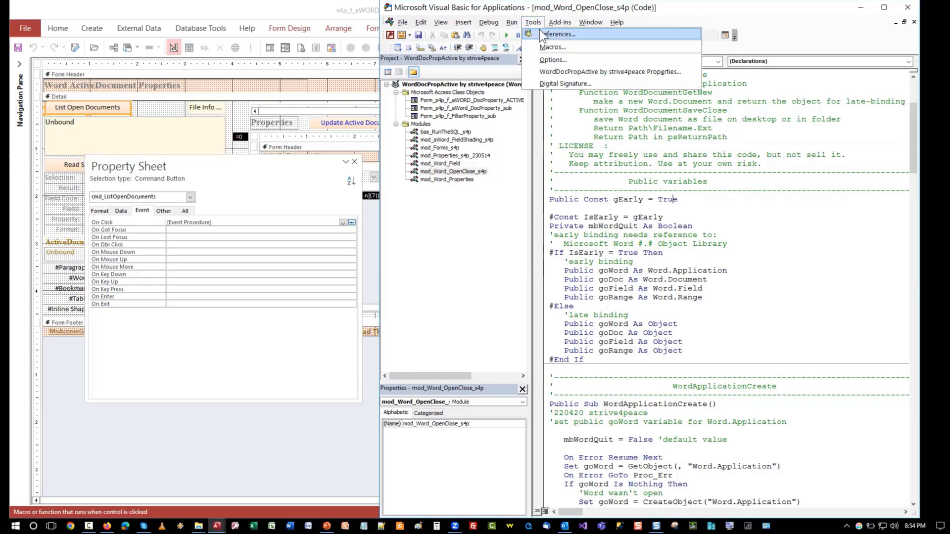
{"action": "left_click", "coordinate": [541, 37]}
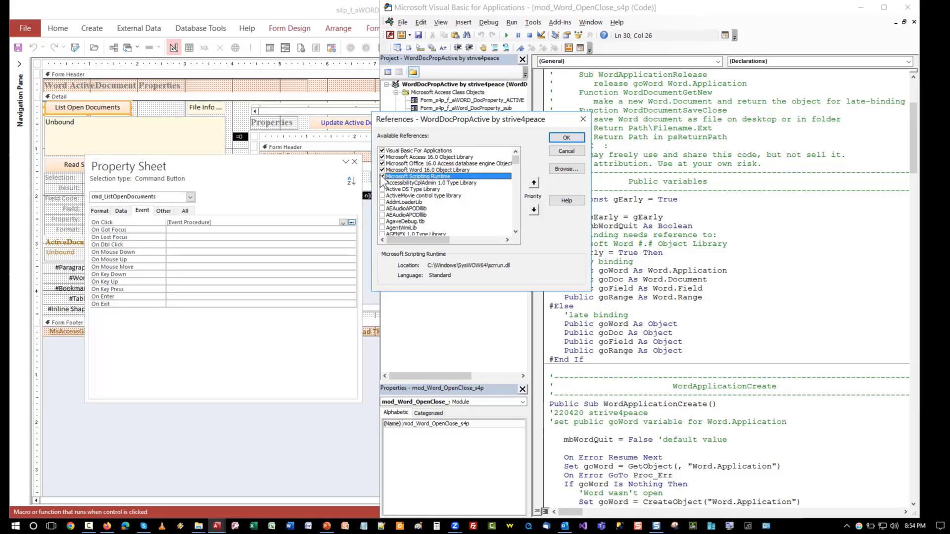
{"action": "left_click", "coordinate": [566, 152]}
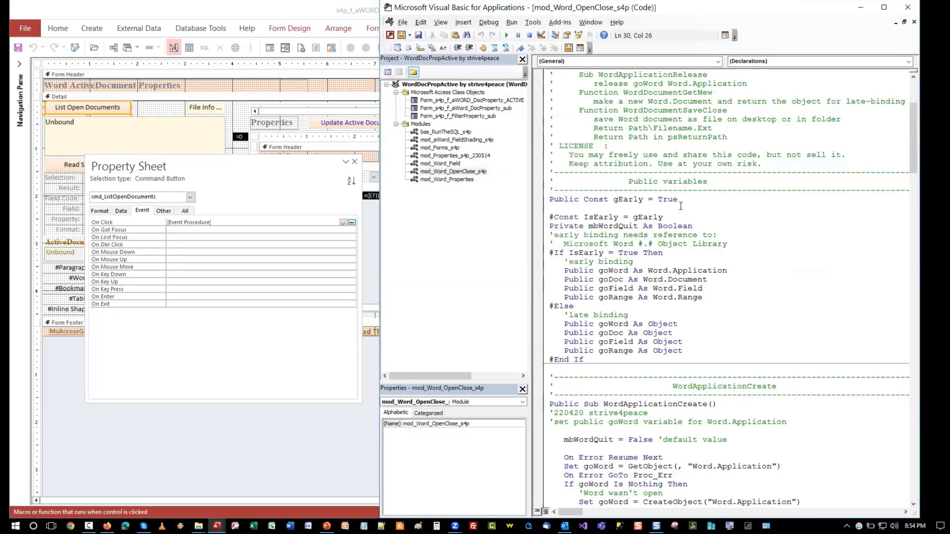
- Examine the gEarly value and the conditional early and late binding declarations, particularly those for goWord and goDoc
{"action": "left_click", "coordinate": [667, 199]}
{"action": "double_click", "coordinate": [666, 199]}
{"action": "left_click", "coordinate": [689, 202]}
{"action": "left_click_drag", "start_coordinate": [695, 351], "coordinate": [549, 253]}
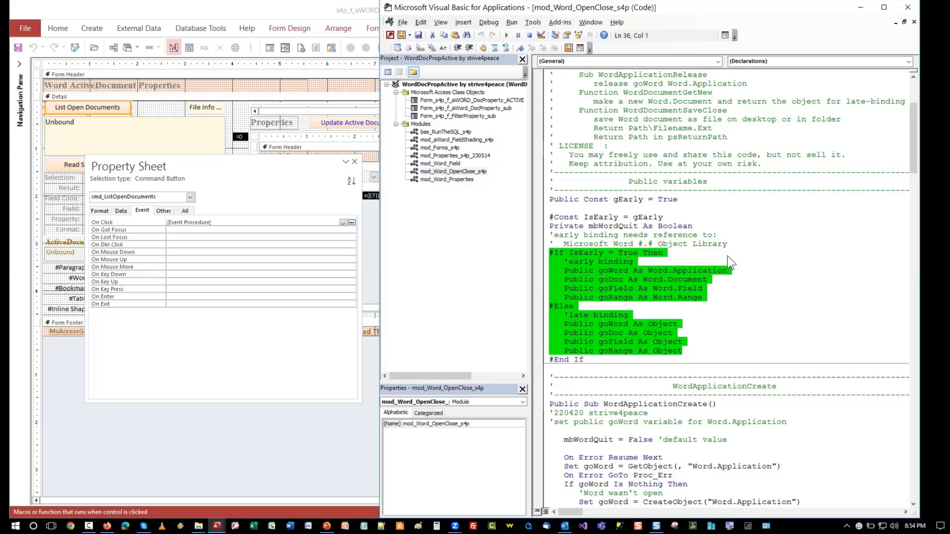
{"action": "left_click", "coordinate": [733, 279]}
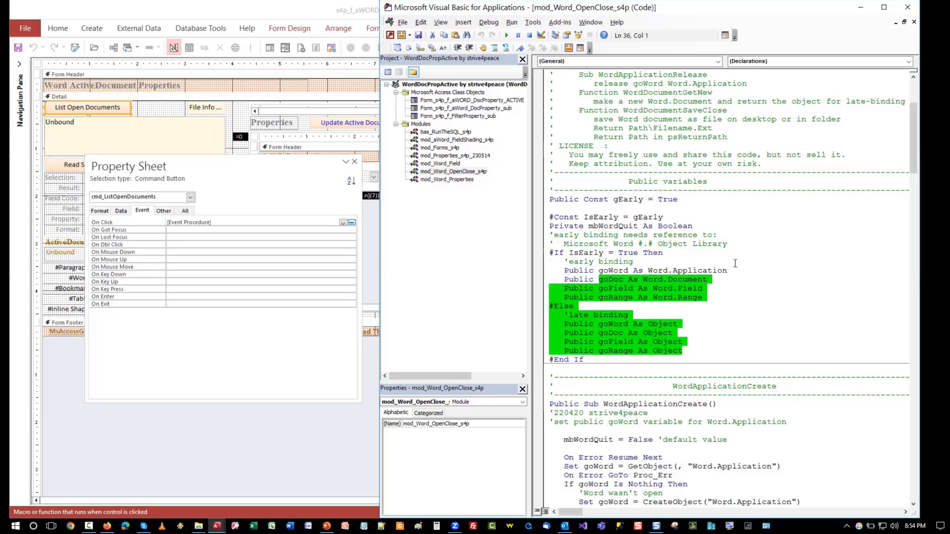
{"action": "left_click_drag", "start_coordinate": [723, 281], "coordinate": [517, 268]}
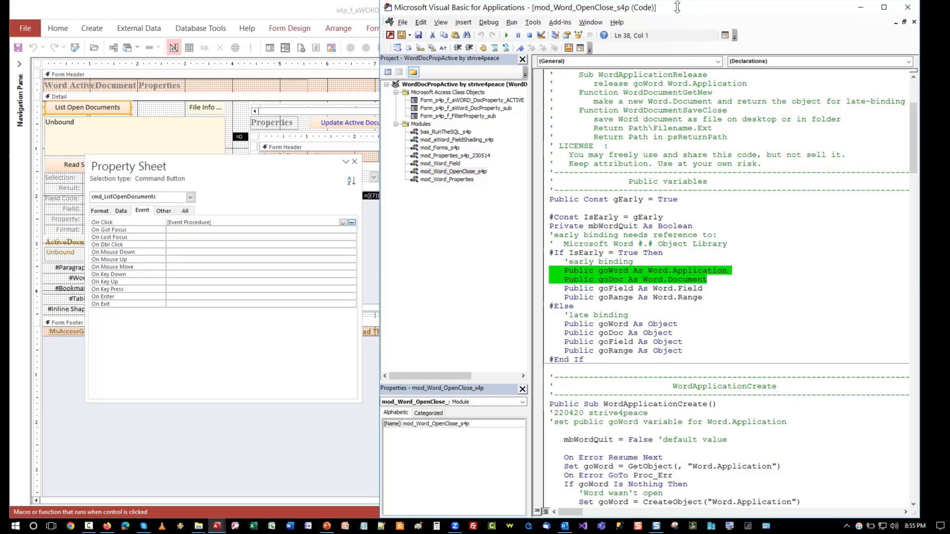
- Close the mod_Word_OpenClose_s4p code and examine the ListOpenDocuments function's header comments, declarations and sListboxControlname assignment
{"action": "left_click", "coordinate": [914, 22]}
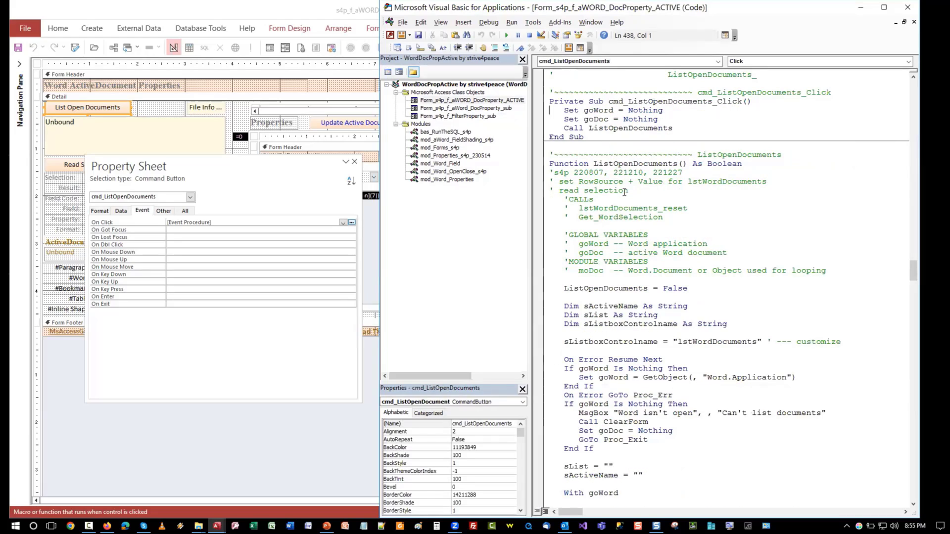
{"action": "left_click", "coordinate": [618, 226]}
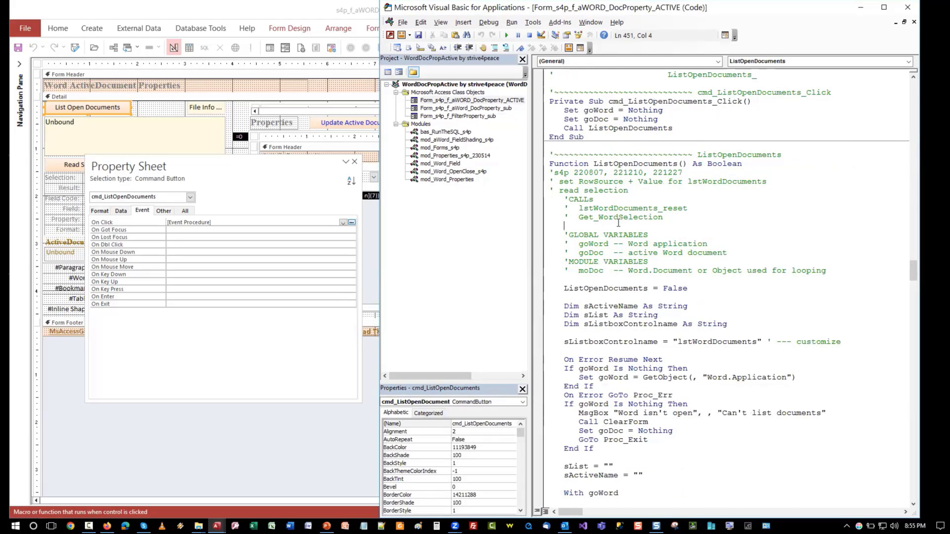
{"action": "left_click", "coordinate": [605, 297]}
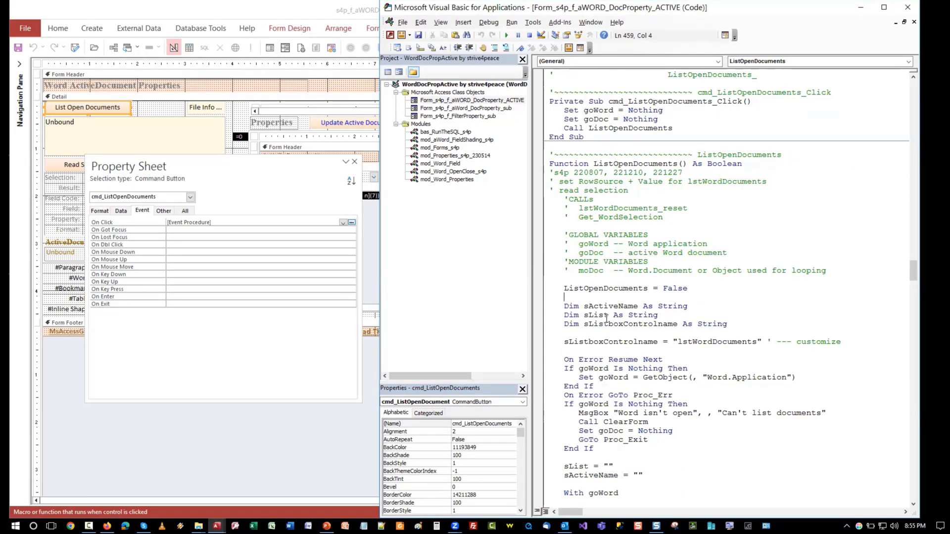
{"action": "left_click", "coordinate": [585, 334]}
{"action": "scroll", "coordinate": [614, 349], "scroll_direction": "down", "scroll_amount": 3}
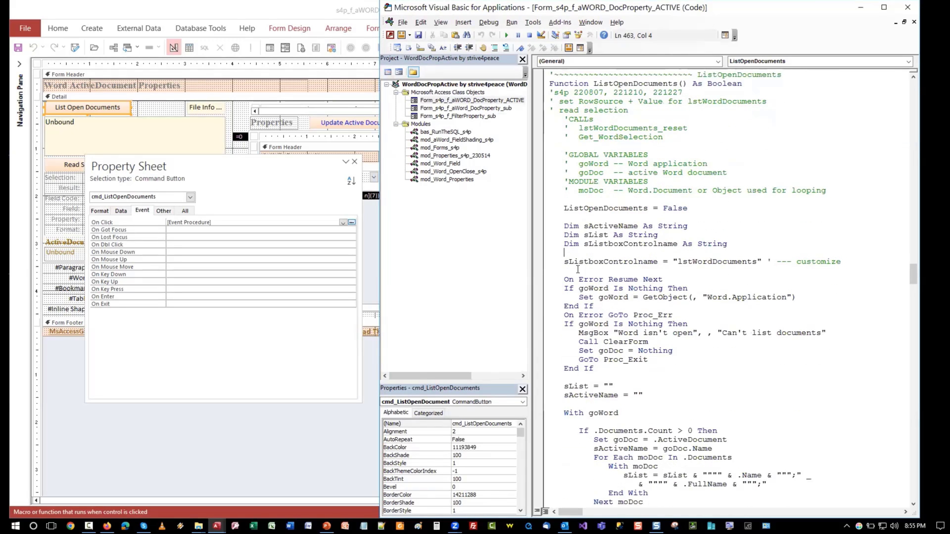
{"action": "left_click", "coordinate": [578, 271]}
{"action": "left_click", "coordinate": [560, 261]}
{"action": "left_click_drag", "start_coordinate": [569, 258], "coordinate": [878, 264]}
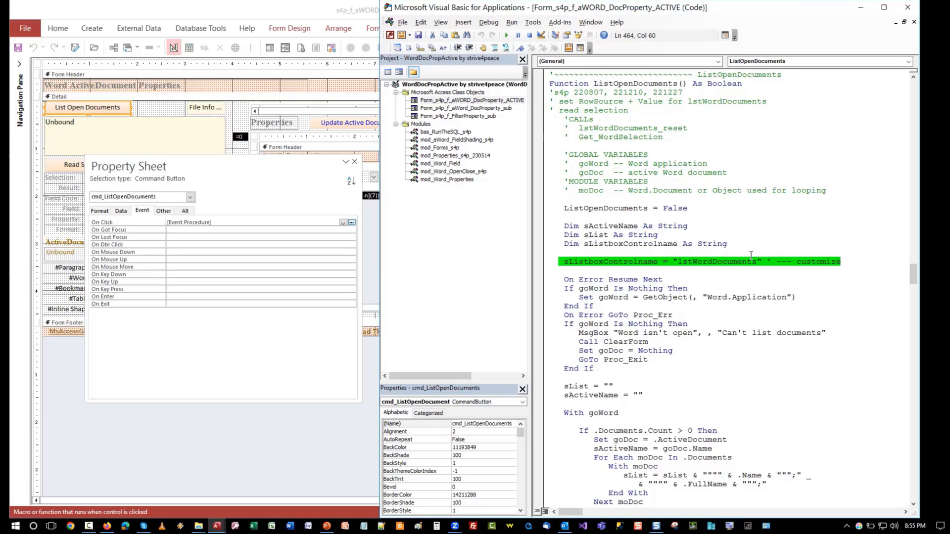
- Examine how ListOpenDocuments sets goWord with GetObject and handles Word not being open
{"action": "left_click", "coordinate": [679, 278]}
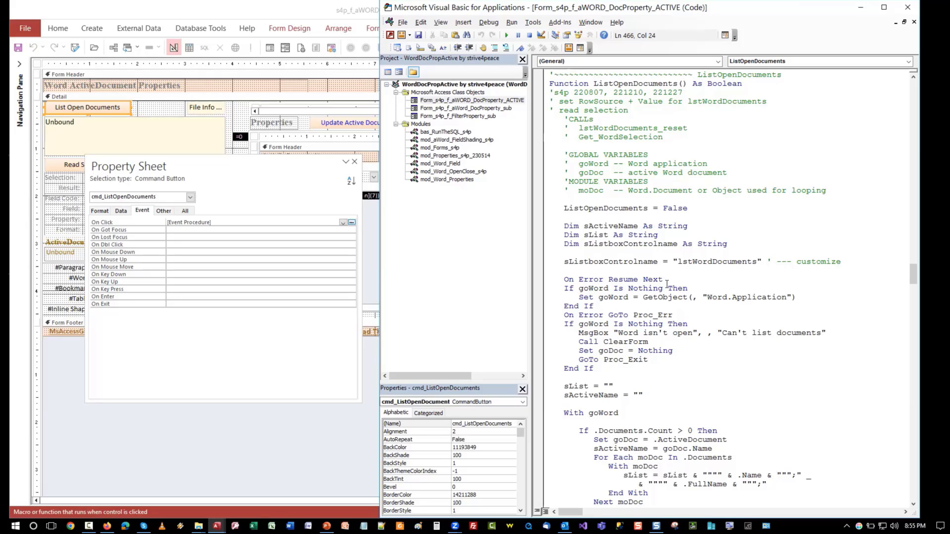
{"action": "double_click", "coordinate": [599, 289]}
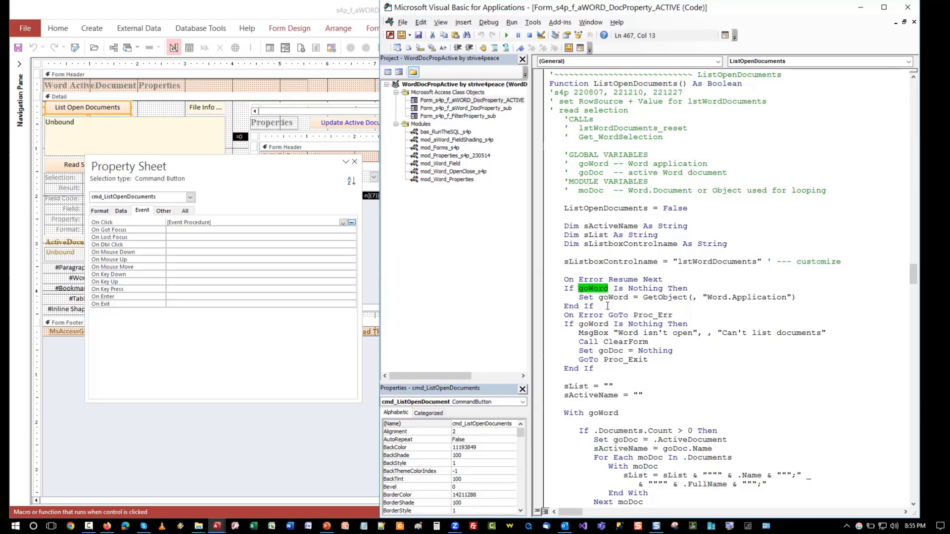
{"action": "double_click", "coordinate": [672, 297]}
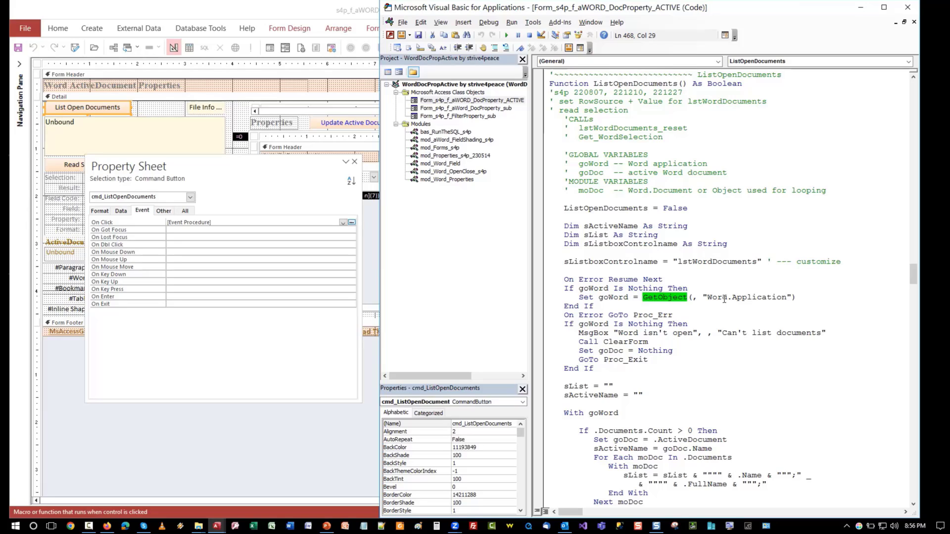
{"action": "left_click", "coordinate": [598, 305]}
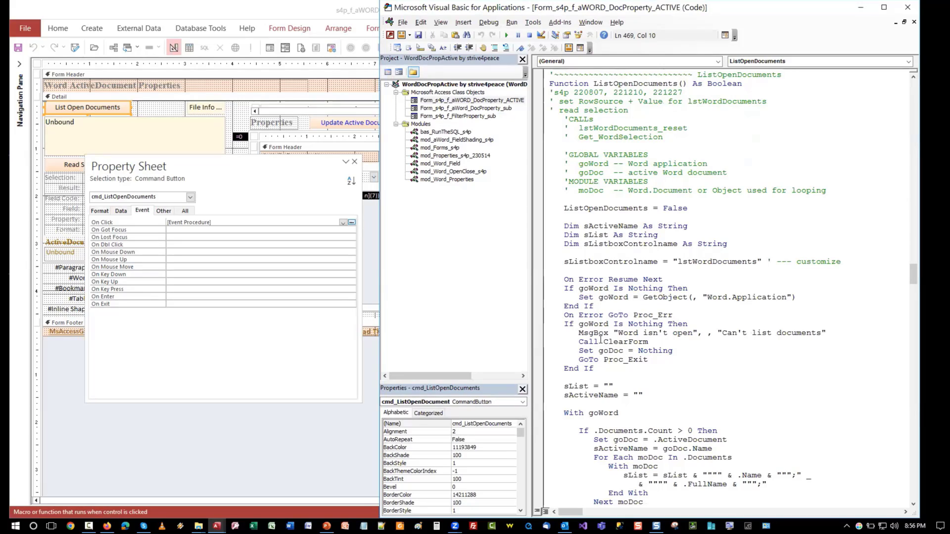
{"action": "left_click", "coordinate": [601, 376]}
- Examine the With goWord block that sets goDoc to the active document, reads its name and loops through Documents
{"action": "scroll", "coordinate": [648, 336], "scroll_direction": "down", "scroll_amount": 7}
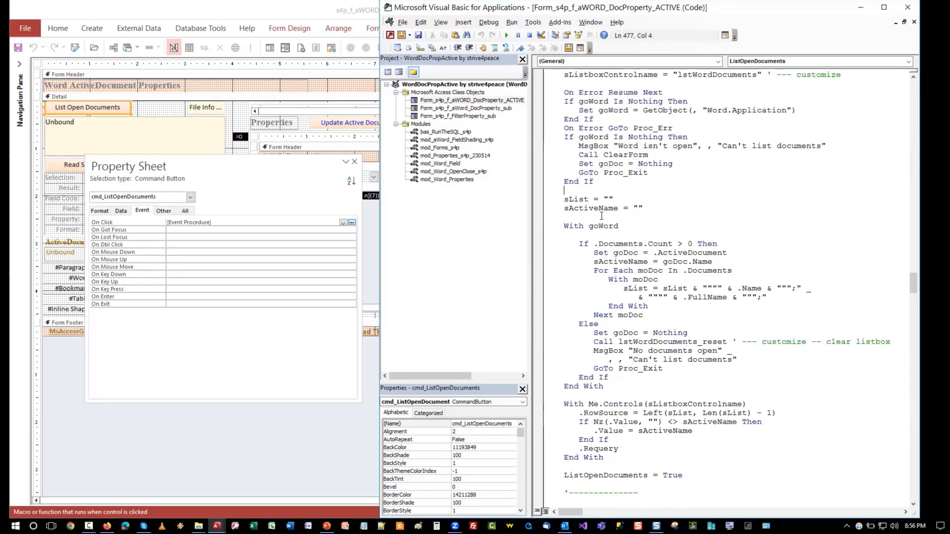
{"action": "left_click", "coordinate": [605, 217]}
{"action": "double_click", "coordinate": [602, 226]}
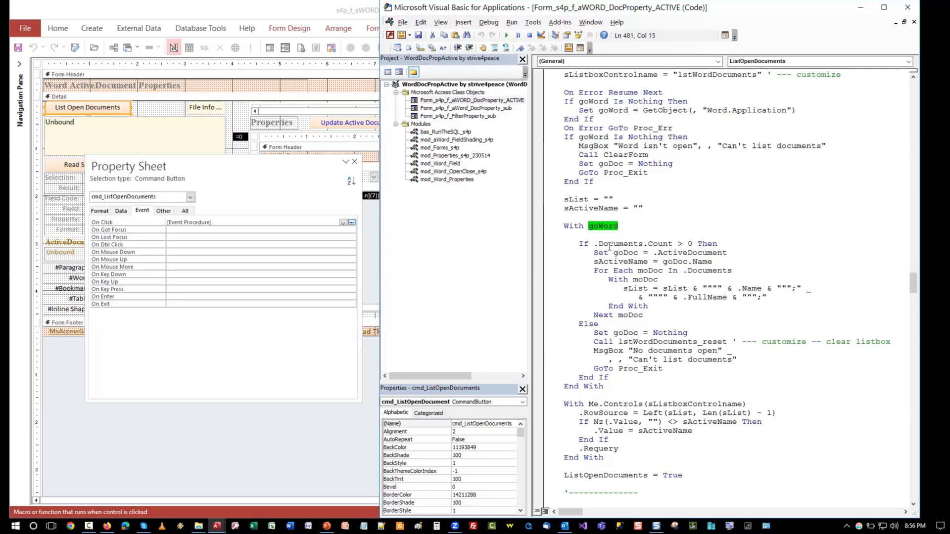
{"action": "double_click", "coordinate": [621, 253]}
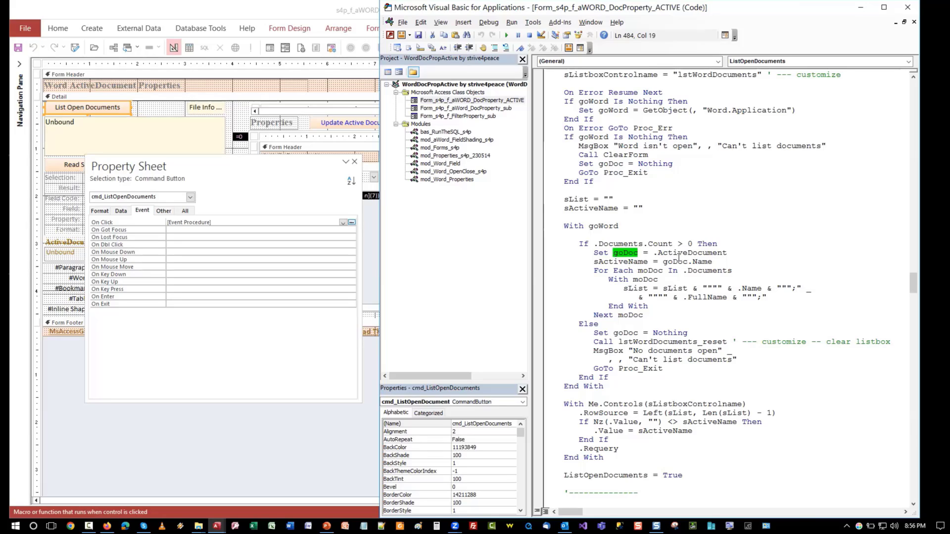
{"action": "left_click_drag", "start_coordinate": [674, 262], "coordinate": [703, 262]}
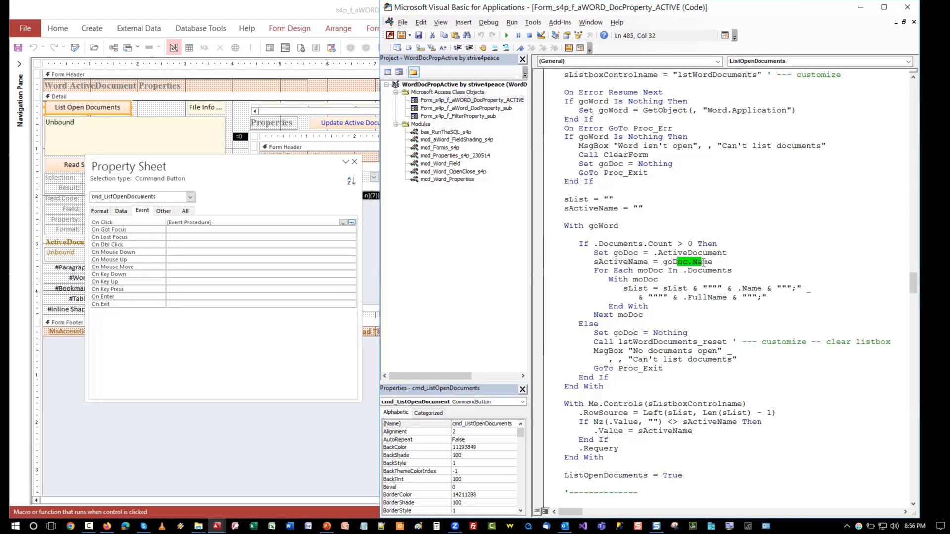
{"action": "left_click", "coordinate": [718, 261]}
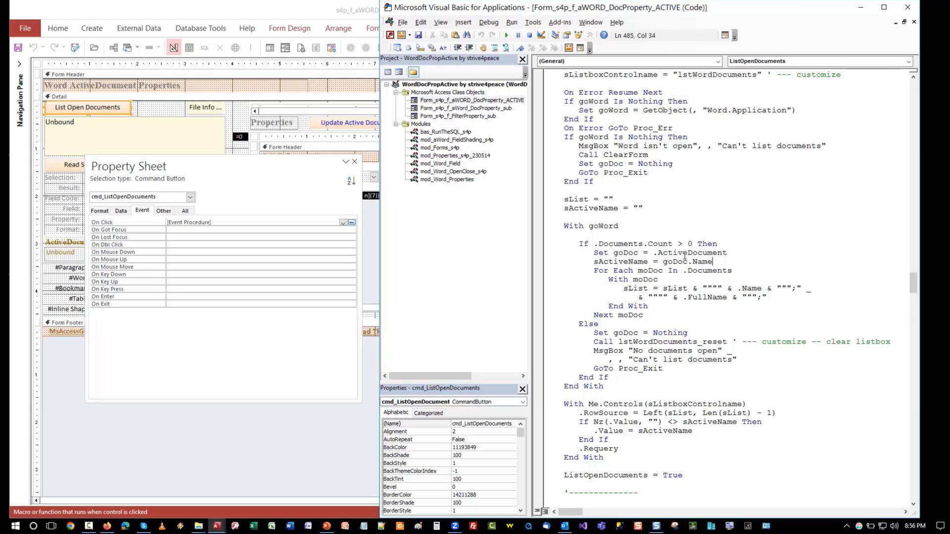
{"action": "scroll", "coordinate": [685, 256], "scroll_direction": "down", "scroll_amount": 1}
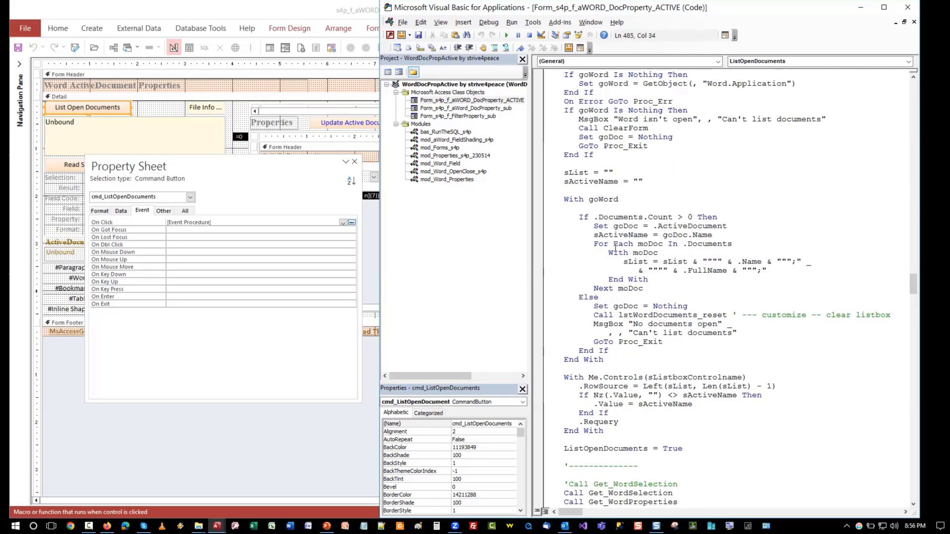
{"action": "double_click", "coordinate": [693, 245]}
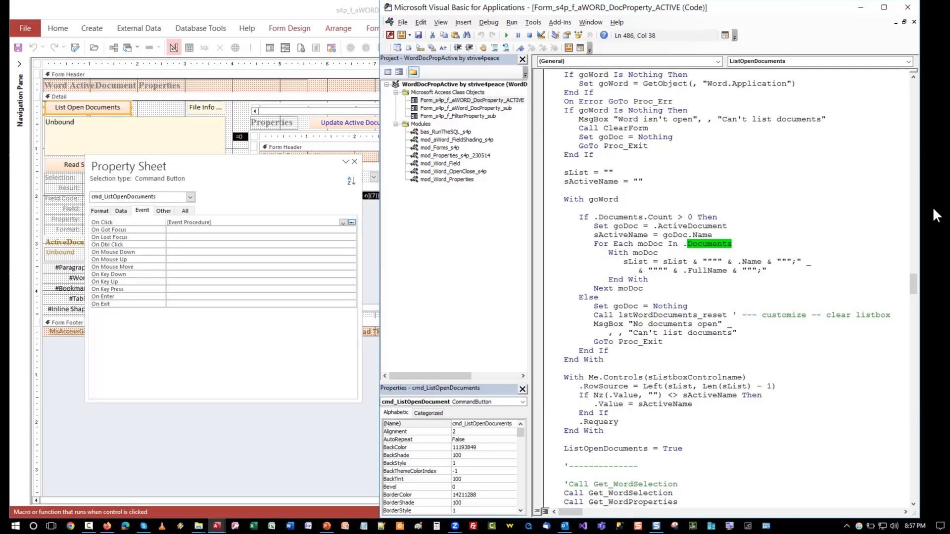
- Examine the code that fills the list box and the calls to Get_WordSelection, Get_WordProperties and Get_WordStats
{"action": "scroll", "coordinate": [686, 327], "scroll_direction": "down", "scroll_amount": 4}
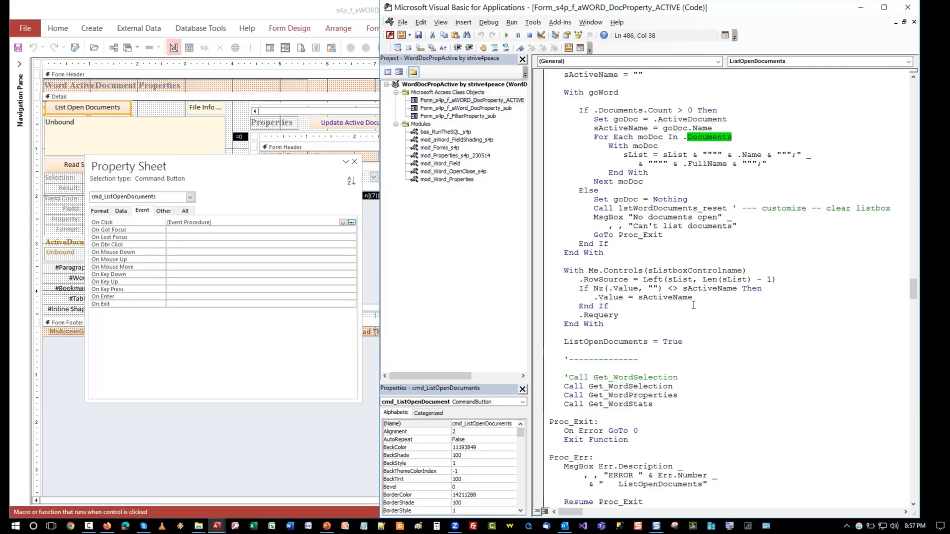
{"action": "left_click", "coordinate": [613, 261]}
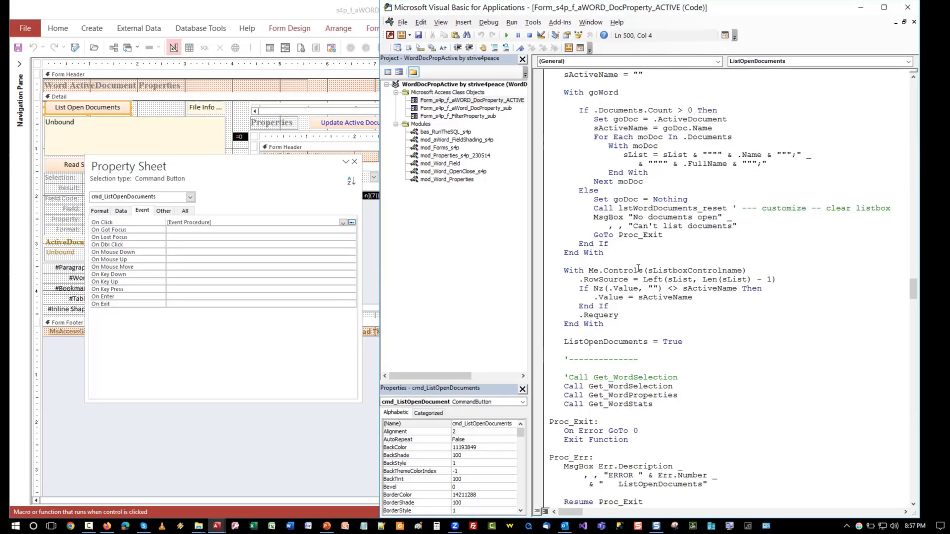
{"action": "left_click", "coordinate": [642, 387]}
{"action": "double_click", "coordinate": [645, 386]}
{"action": "left_click", "coordinate": [646, 395]}
{"action": "double_click", "coordinate": [646, 394]}
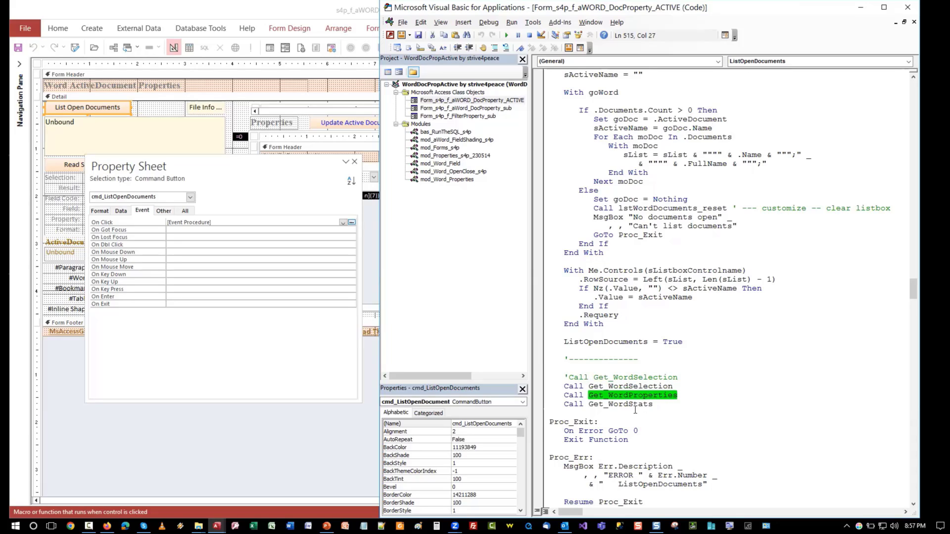
{"action": "left_click", "coordinate": [635, 409]}
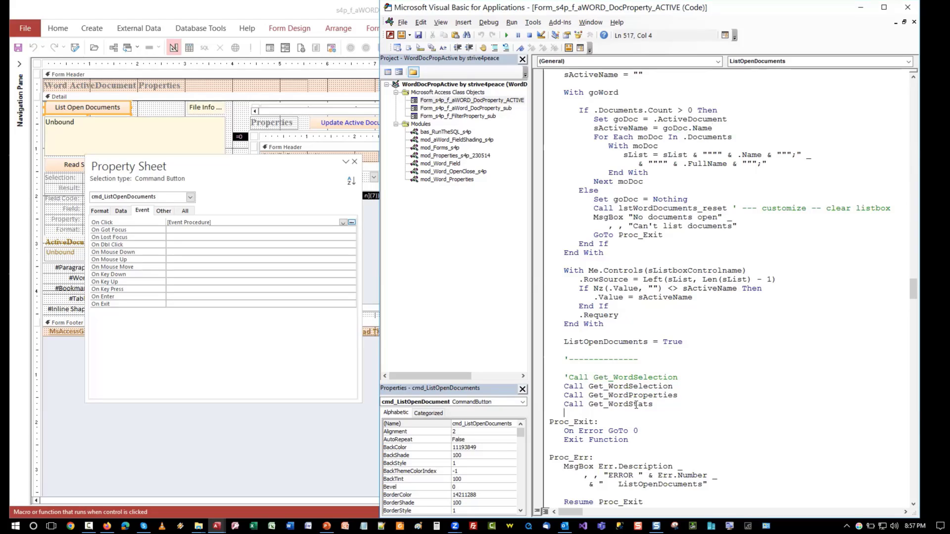
{"action": "double_click", "coordinate": [636, 404]}
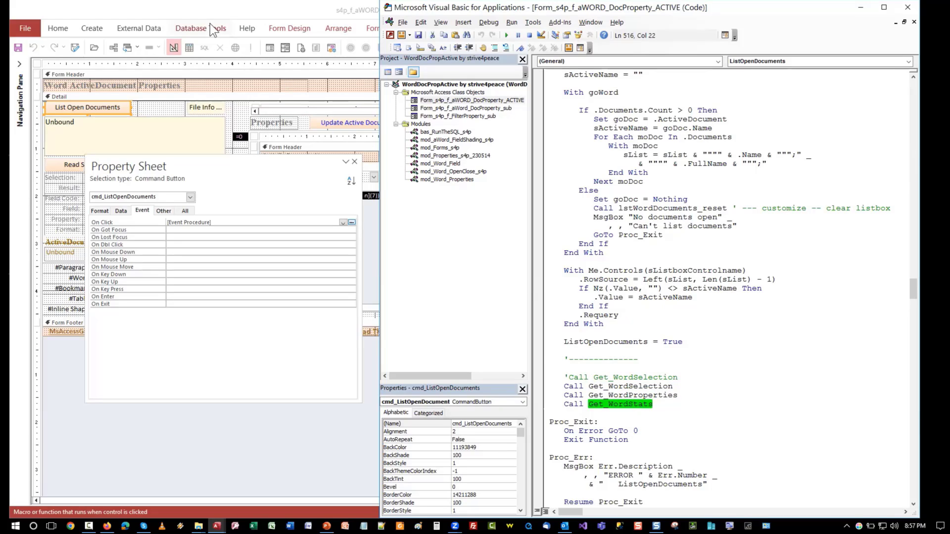
- Return to Access and show the form in Form view, and open Demo_DocProperty_s4p_edit.docx in Word
{"action": "left_click", "coordinate": [208, 7]}
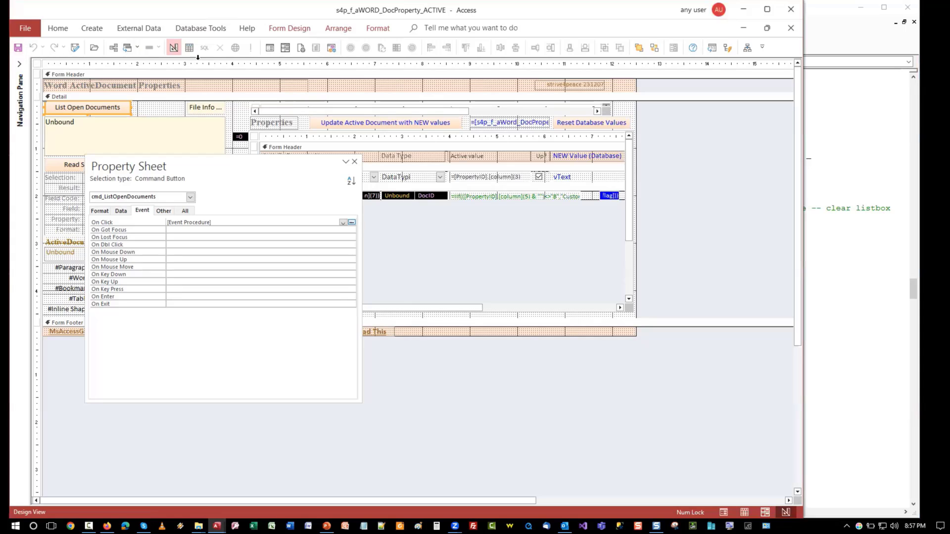
{"action": "left_click", "coordinate": [270, 47]}
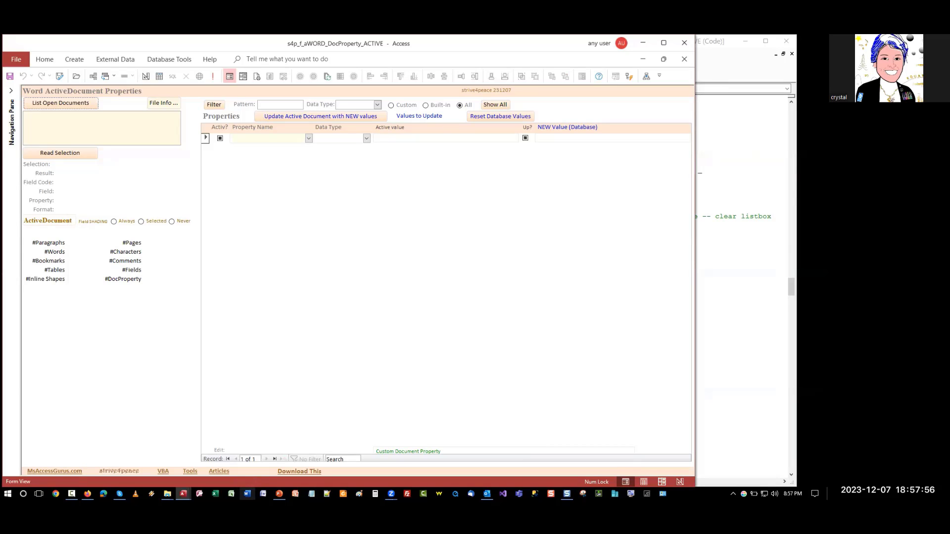
{"action": "left_click", "coordinate": [247, 493]}
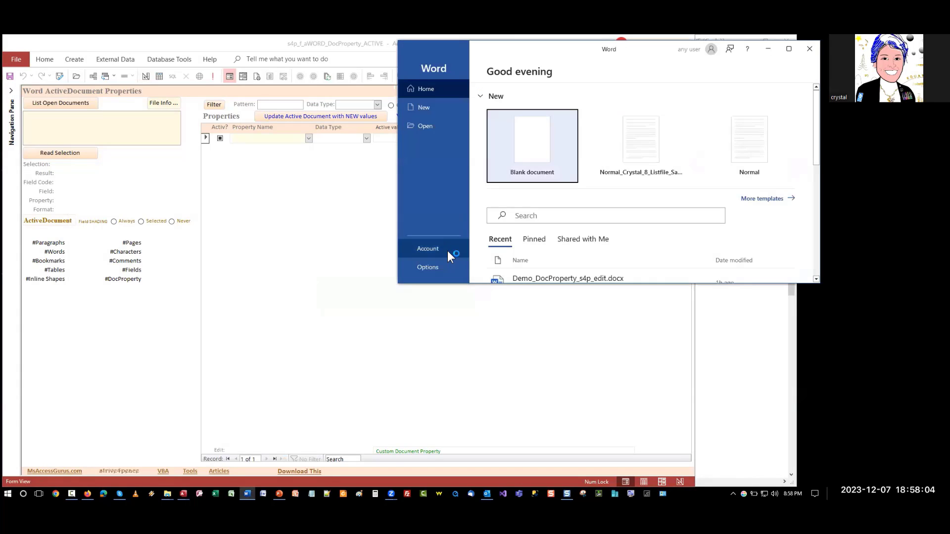
{"action": "left_click", "coordinate": [559, 275]}
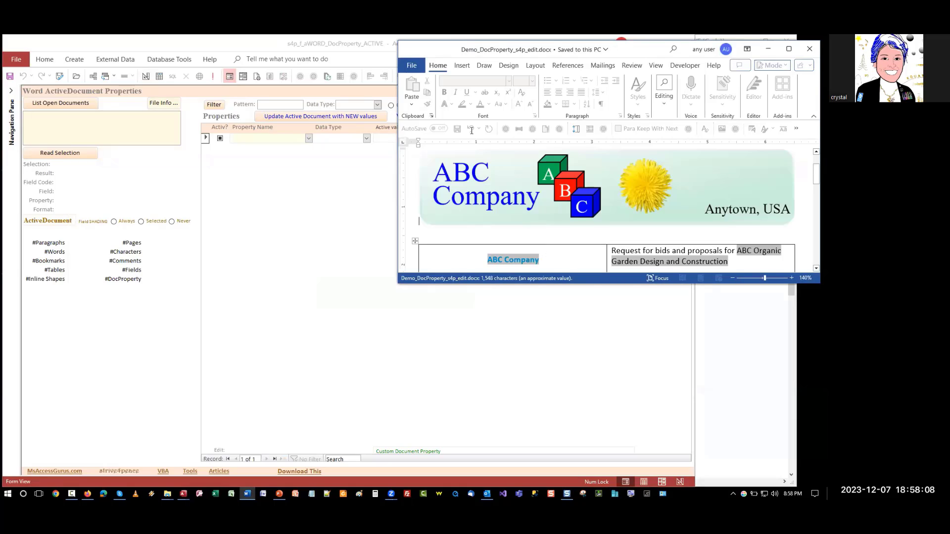
- Enlarge the Word window downward and try to open Demo_DocProperty_UG.docx from the recent documents
{"action": "left_click", "coordinate": [412, 67]}
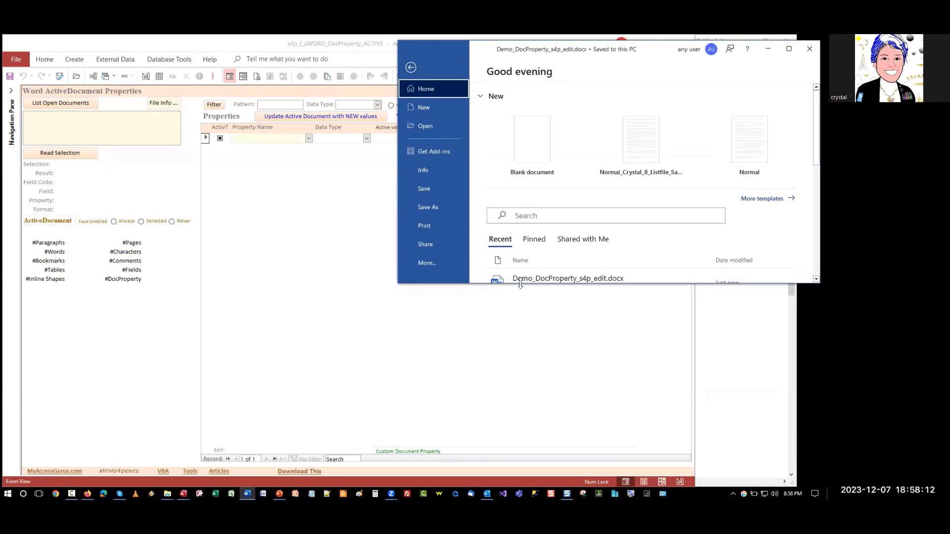
{"action": "left_click_drag", "start_coordinate": [520, 284], "coordinate": [511, 379]}
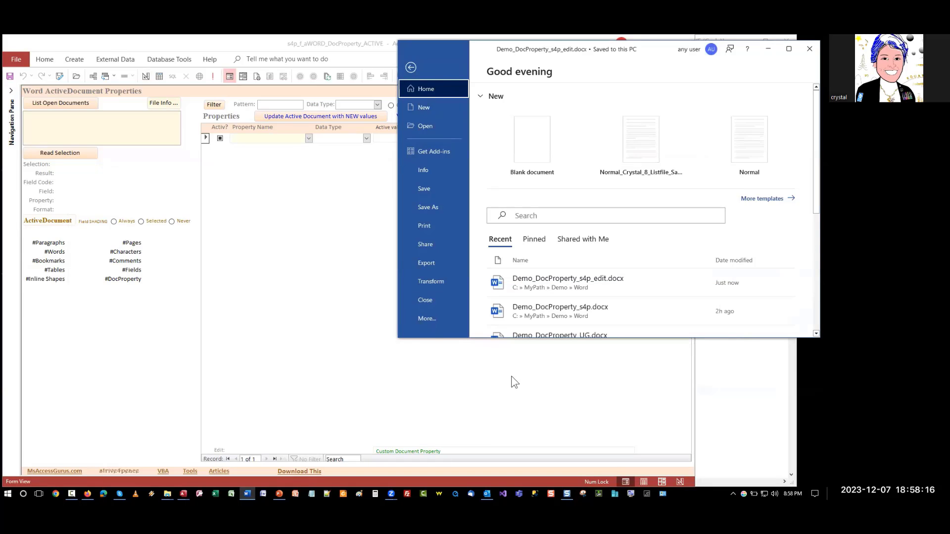
{"action": "left_click", "coordinate": [533, 342]}
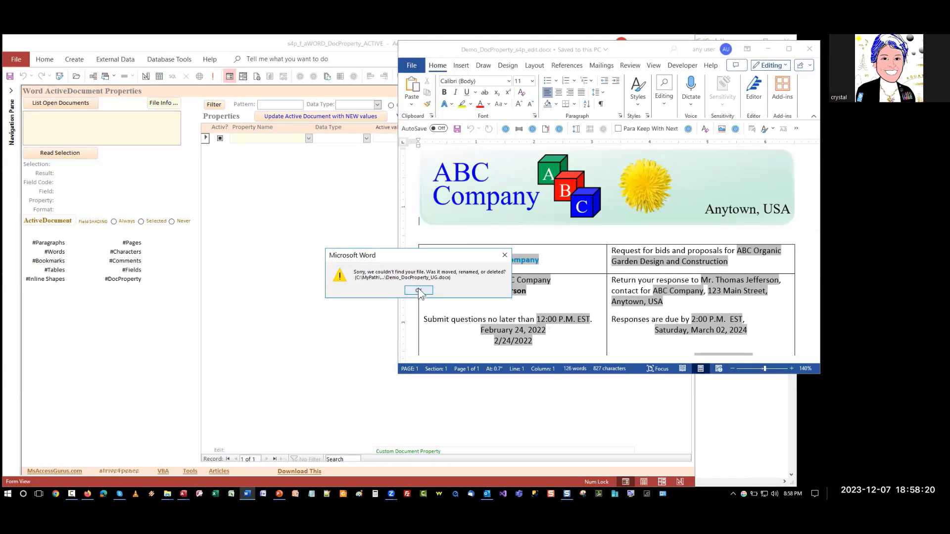
{"action": "left_click", "coordinate": [418, 290]}
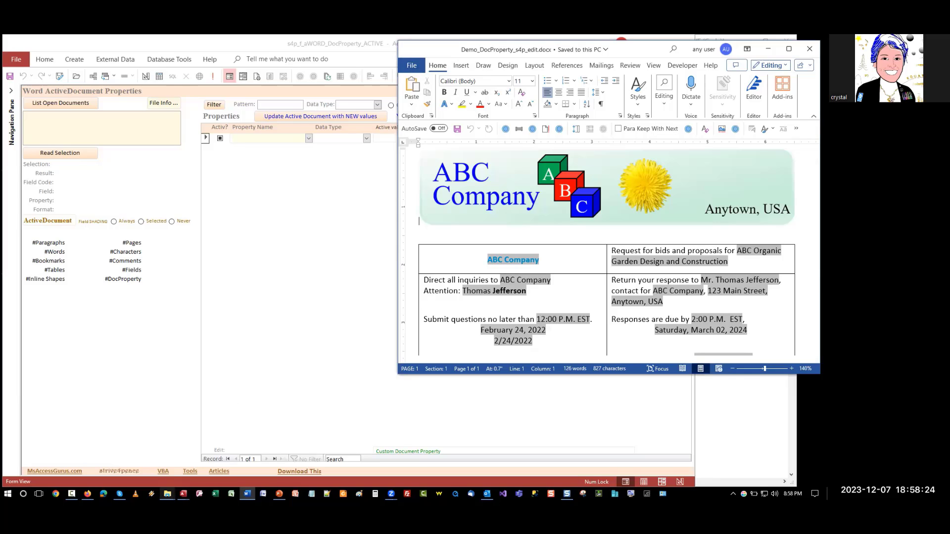
- Open Demo_DocProperty_UG_s4p.docx in Word from the folder C:\MyPath\Demo\Word and minimize the folder window
{"action": "left_click", "coordinate": [168, 494]}
{"action": "left_click", "coordinate": [170, 459]}
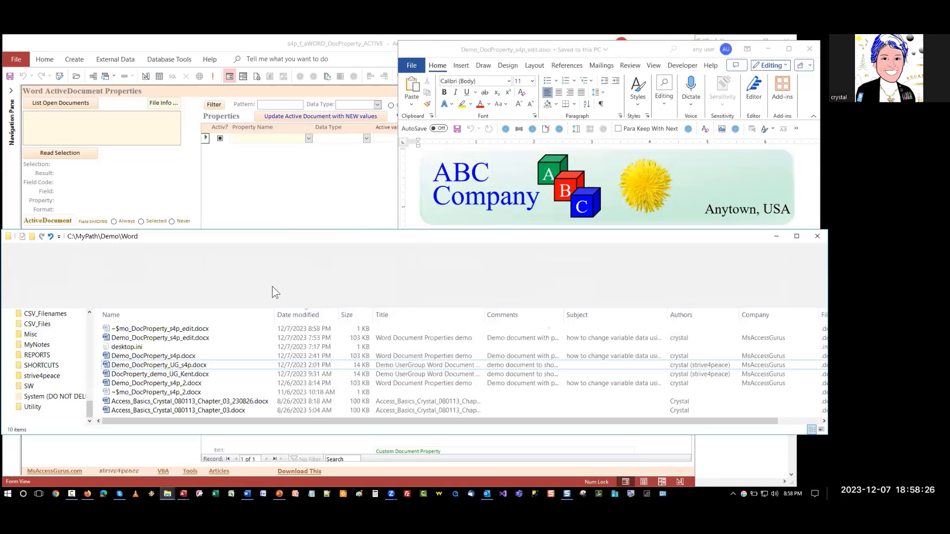
{"action": "left_click", "coordinate": [405, 66]}
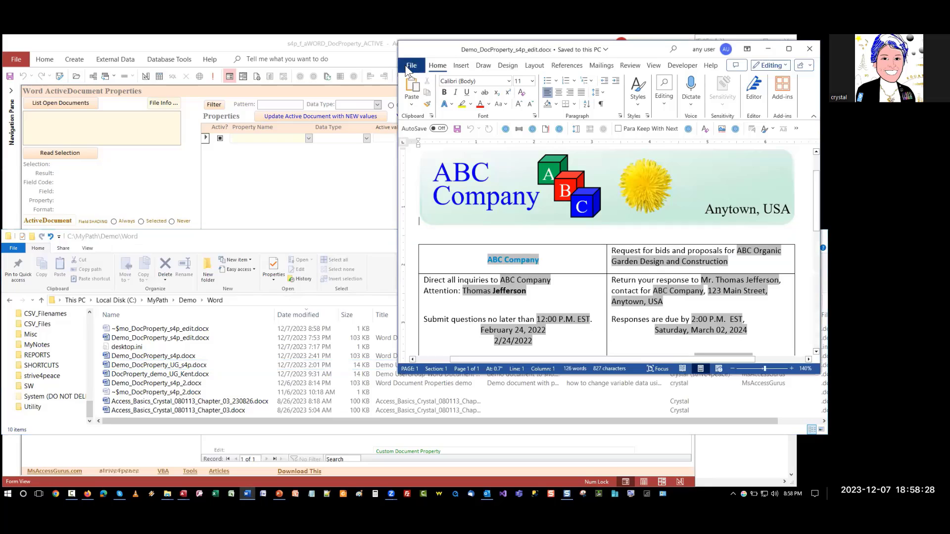
{"action": "left_click", "coordinate": [412, 64]}
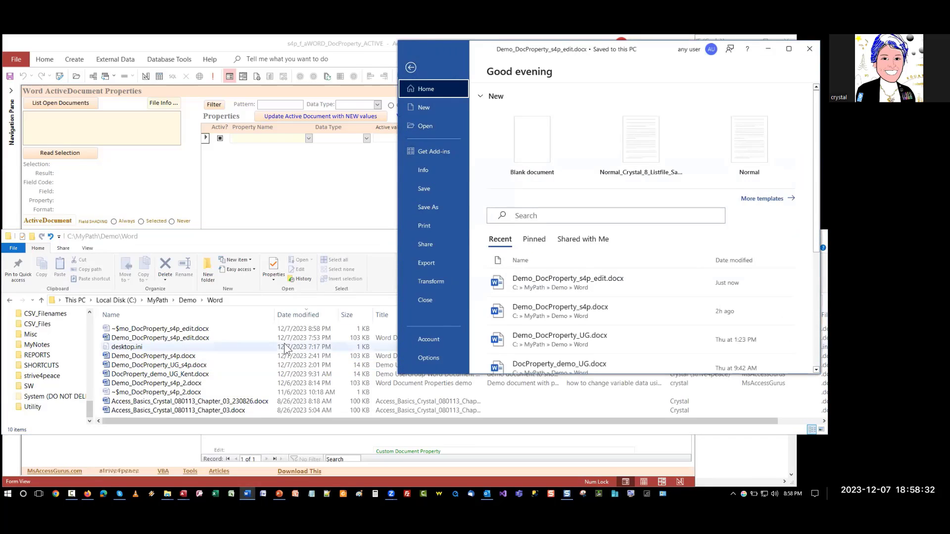
{"action": "left_click", "coordinate": [206, 365]}
{"action": "left_click_drag", "start_coordinate": [559, 245], "coordinate": [600, 195]}
{"action": "left_click", "coordinate": [153, 366]}
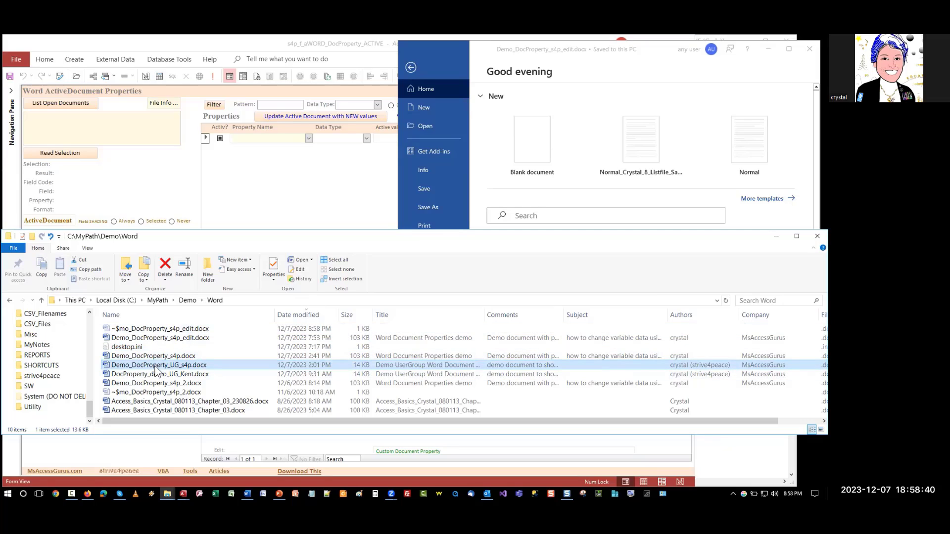
{"action": "left_click_drag", "start_coordinate": [156, 371], "coordinate": [518, 194]}
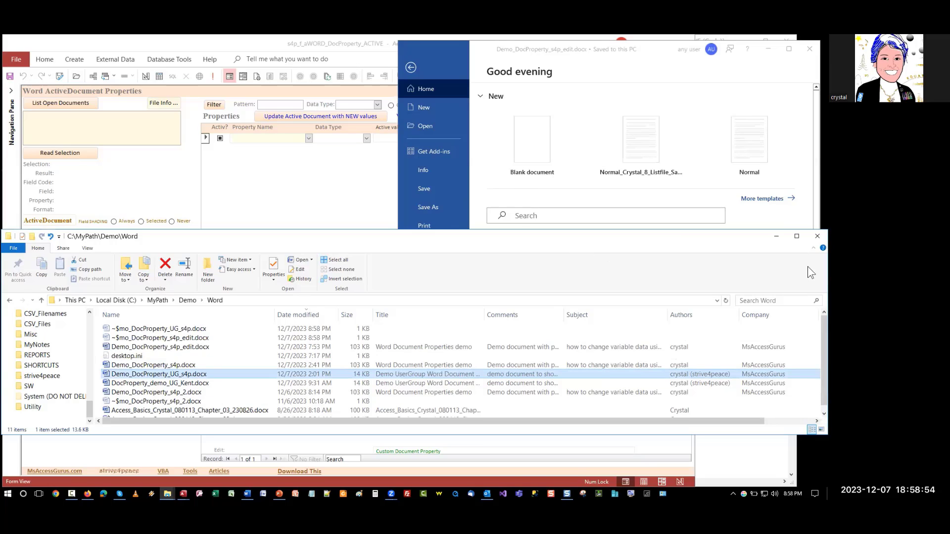
{"action": "left_click", "coordinate": [776, 238]}
- Bring the C:\MyPath\Demo\Word folder window forward and select its full path
{"action": "left_click", "coordinate": [412, 66]}
{"action": "left_click", "coordinate": [413, 67]}
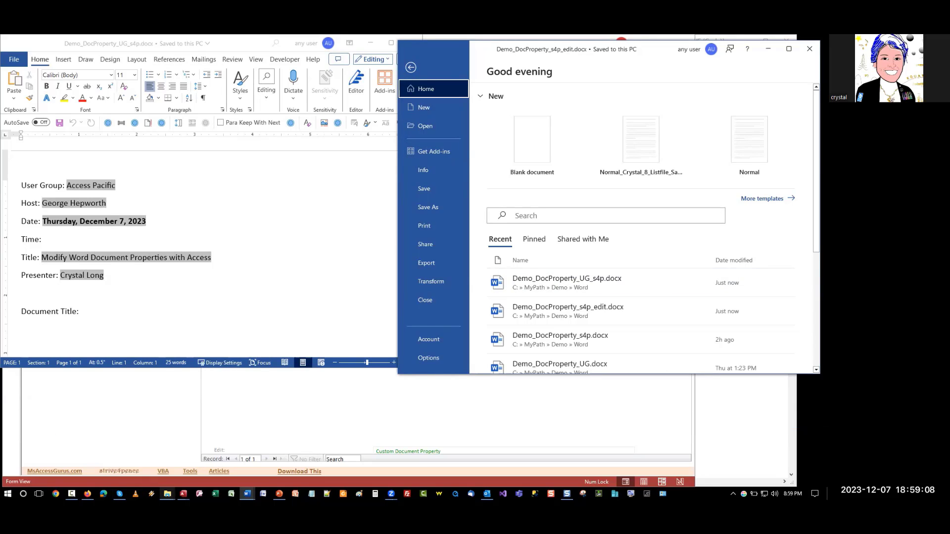
{"action": "mouse_move", "coordinate": [167, 494]}
{"action": "left_click", "coordinate": [163, 463]}
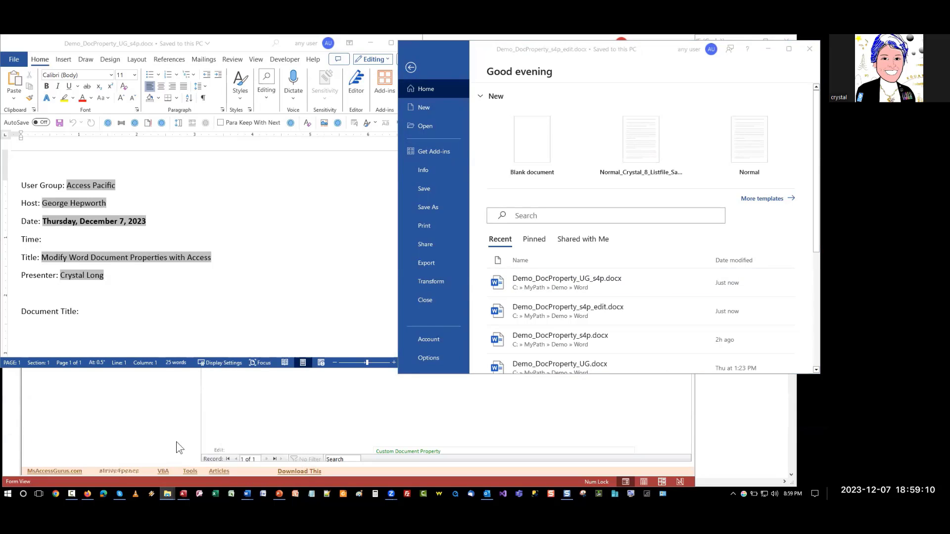
{"action": "left_click", "coordinate": [259, 301]}
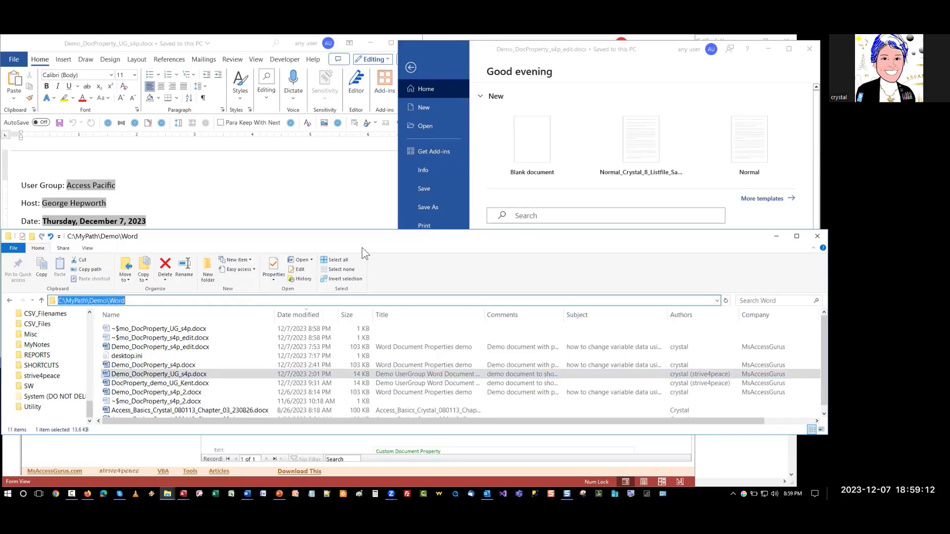
- Browse to C:\MyPath\Demo\Word from the Word window showing Demo_DocProperty_s4p_edit.docx and open Demo_DocProperty_UG_s4p.docx
{"action": "left_click", "coordinate": [597, 50]}
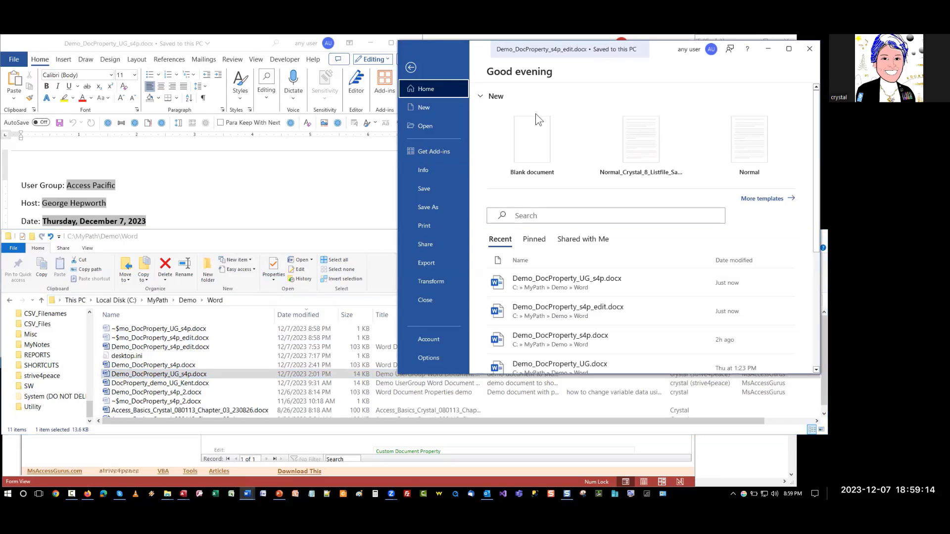
{"action": "left_click", "coordinate": [432, 126]}
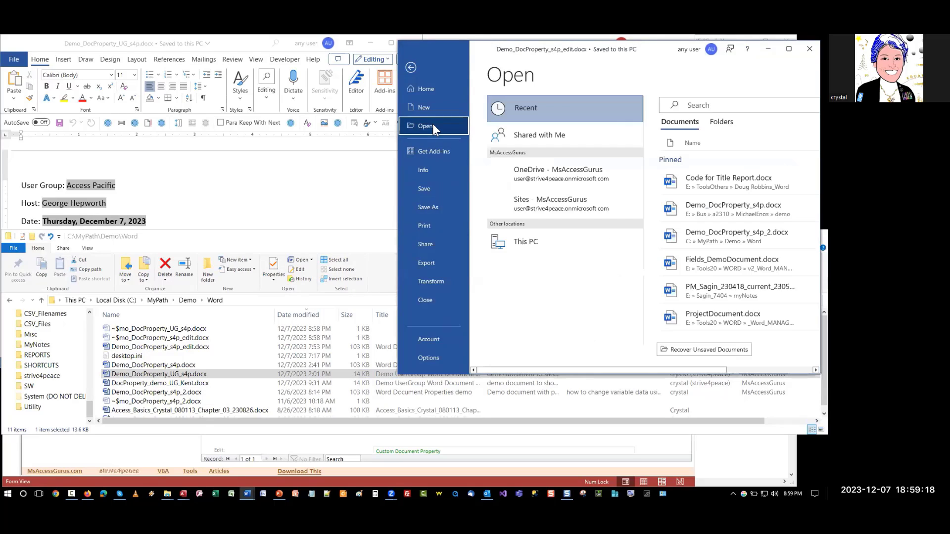
{"action": "double_click", "coordinate": [535, 244]}
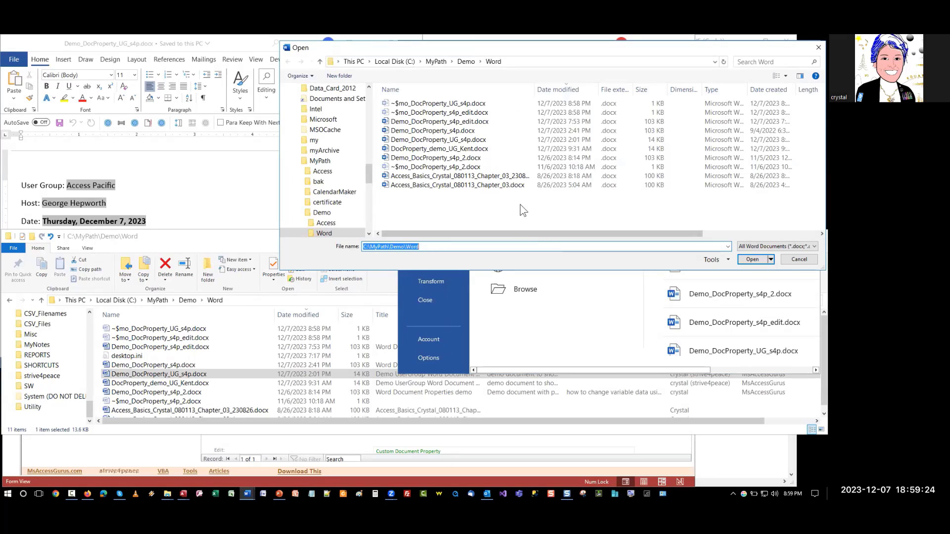
{"action": "left_click", "coordinate": [431, 140]}
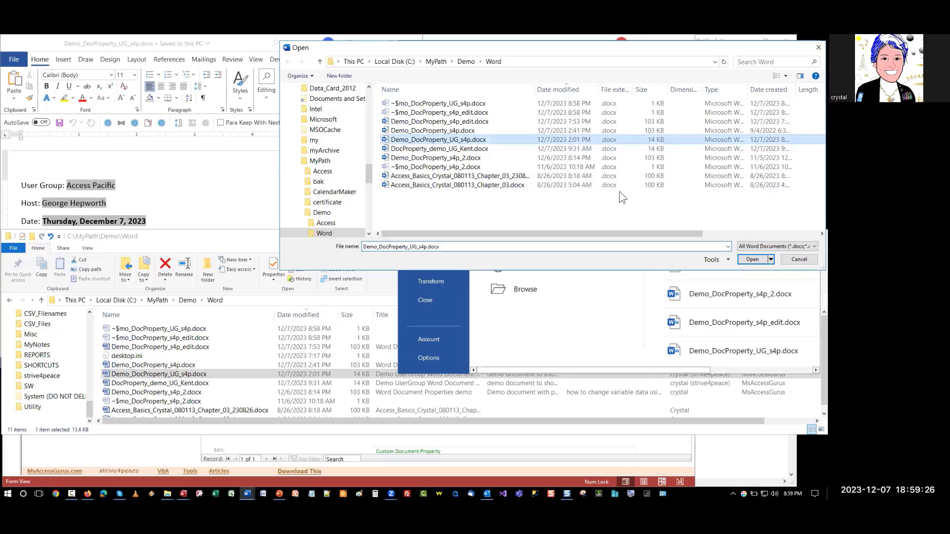
{"action": "left_click", "coordinate": [751, 260]}
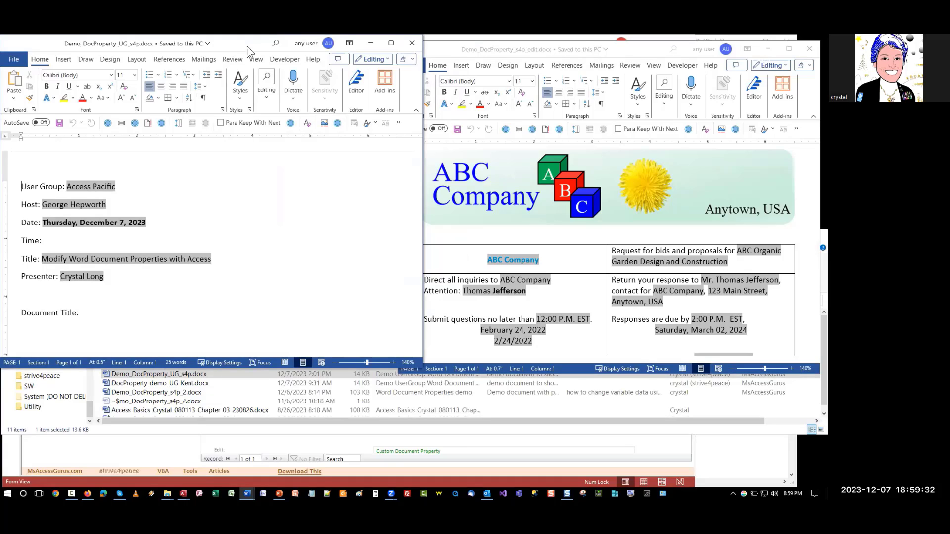
- Move the Demo_DocProperty_UG_s4p.docx window off the Access form and minimize it, then list the open Word documents in the form
{"action": "left_click_drag", "start_coordinate": [248, 46], "coordinate": [624, 132]}
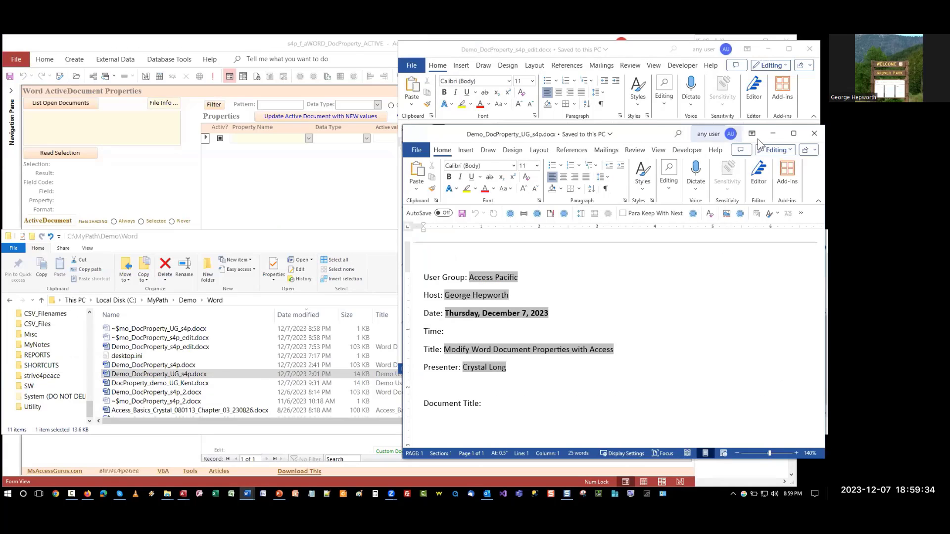
{"action": "left_click", "coordinate": [771, 134]}
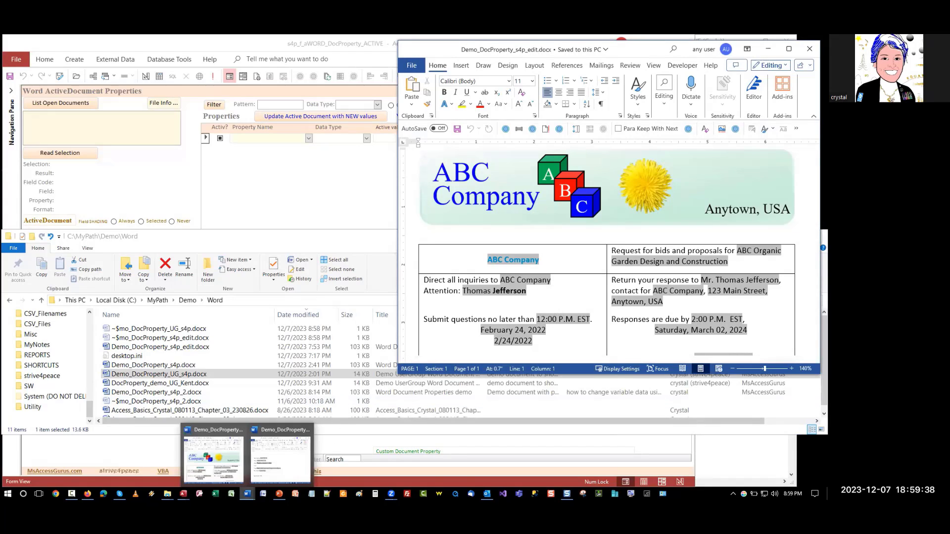
{"action": "left_click", "coordinate": [70, 103]}
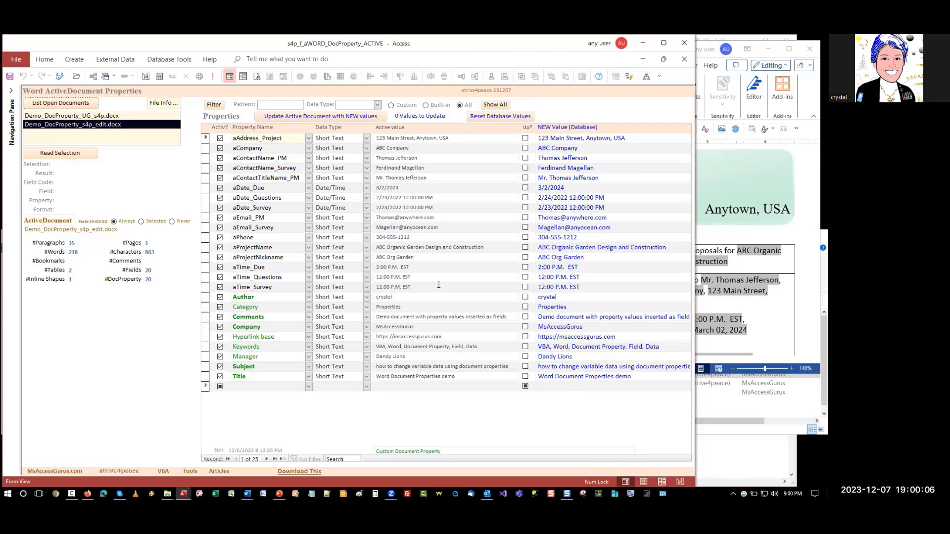
- Compare the custom and built-in properties listed for Demo_DocProperty_s4p_edit.docx, such as aProjectName, Author, Category, Comments and Company
{"action": "left_click", "coordinate": [281, 295]}
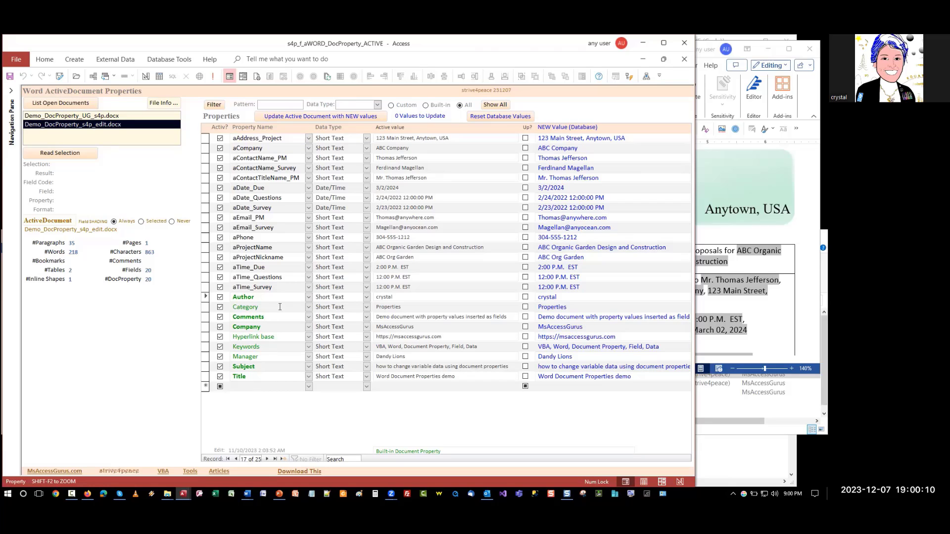
{"action": "left_click", "coordinate": [280, 306]}
{"action": "left_click", "coordinate": [282, 245]}
{"action": "left_click", "coordinate": [269, 297]}
{"action": "left_click", "coordinate": [271, 317]}
{"action": "left_click", "coordinate": [271, 327]}
- Switch to Demo_DocProperty_UG_s4p.docx in Word and read its selection and properties into the Access form
{"action": "left_click", "coordinate": [247, 494]}
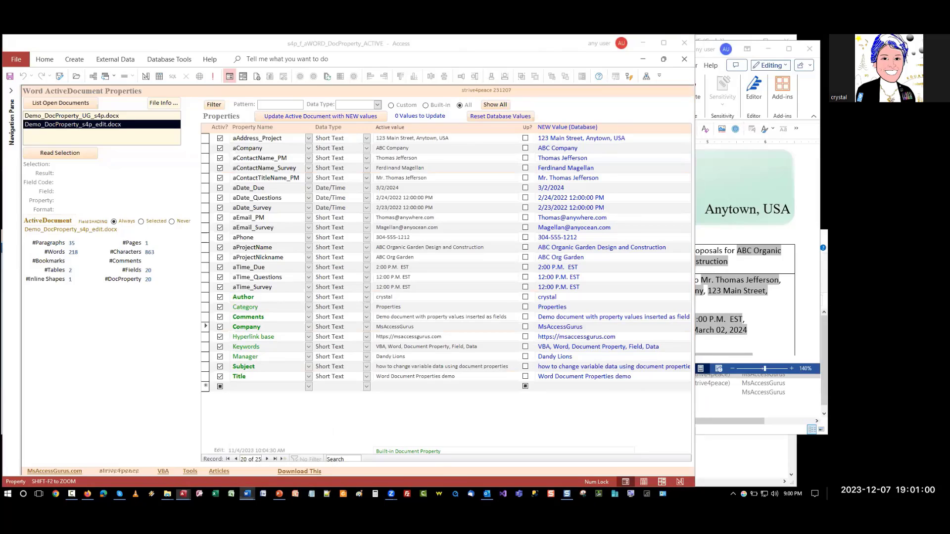
{"action": "left_click", "coordinate": [292, 466]}
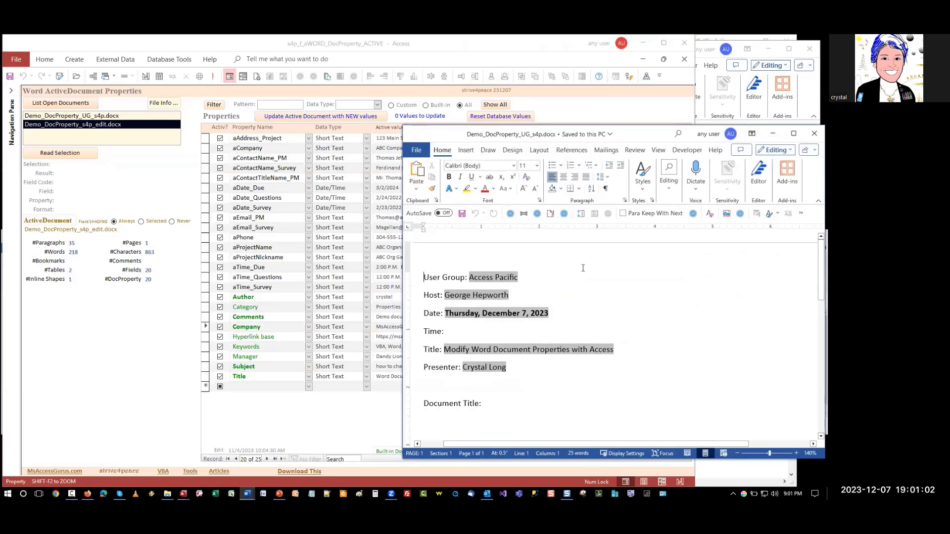
{"action": "left_click", "coordinate": [550, 272]}
{"action": "left_click", "coordinate": [66, 151]}
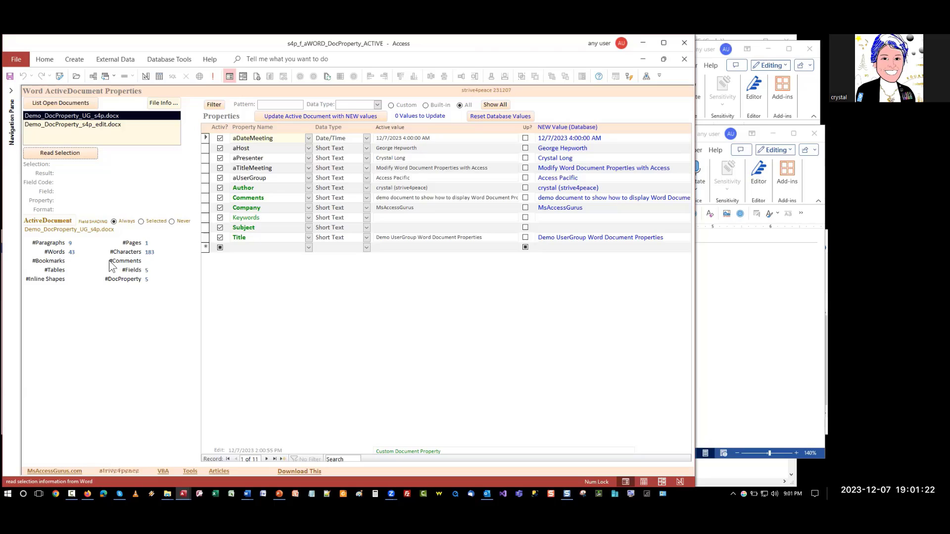
- Replace the new database value of the aPresenter property with the next meeting's presenter name
{"action": "left_click", "coordinate": [581, 159]}
{"action": "left_click", "coordinate": [734, 279]}
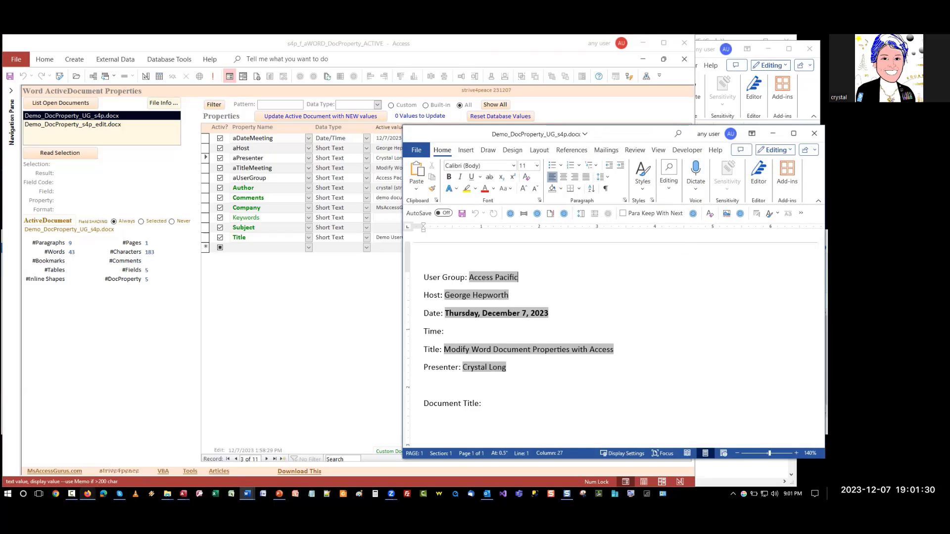
{"action": "left_click", "coordinate": [87, 493]}
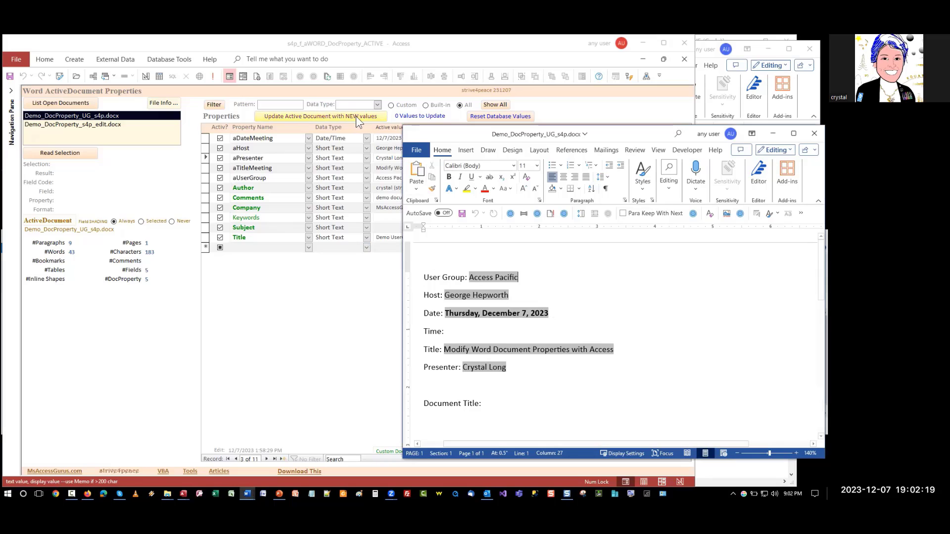
{"action": "left_click", "coordinate": [399, 48]}
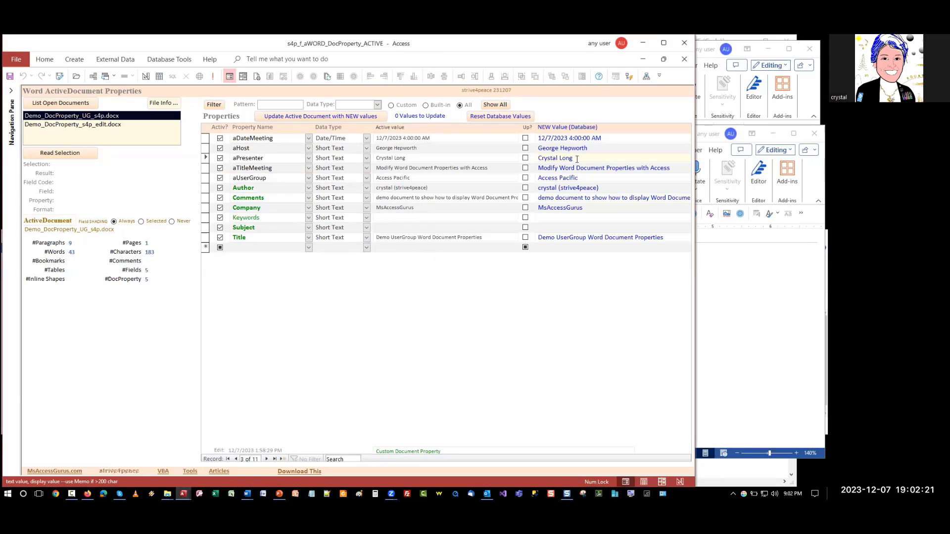
{"action": "left_click_drag", "start_coordinate": [574, 158], "coordinate": [512, 150]}
{"action": "type", "text": "Kent Gorrell"}
- Set the new database value of aTitleMeeting to "The Power of Sub classes in Access VBA"
{"action": "key", "text": "alt+Tab"}
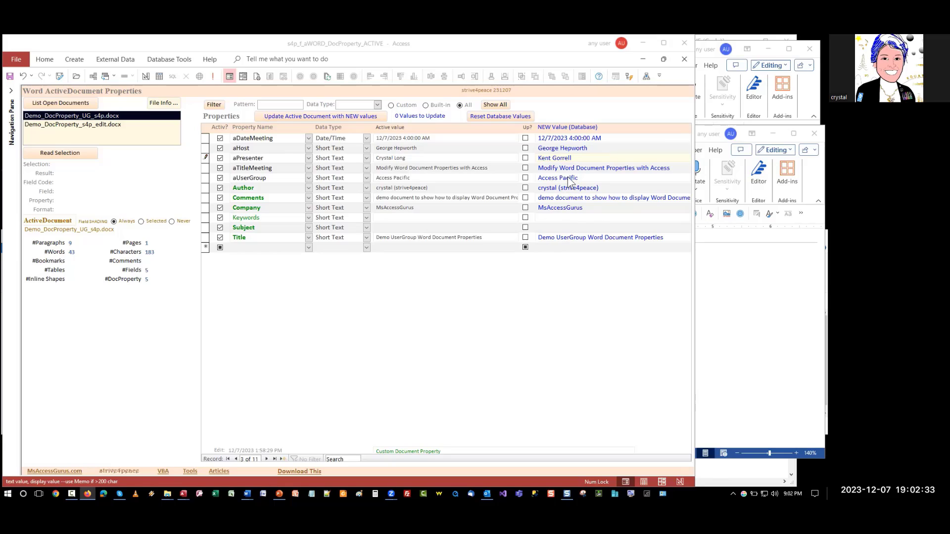
{"action": "left_click", "coordinate": [594, 168]}
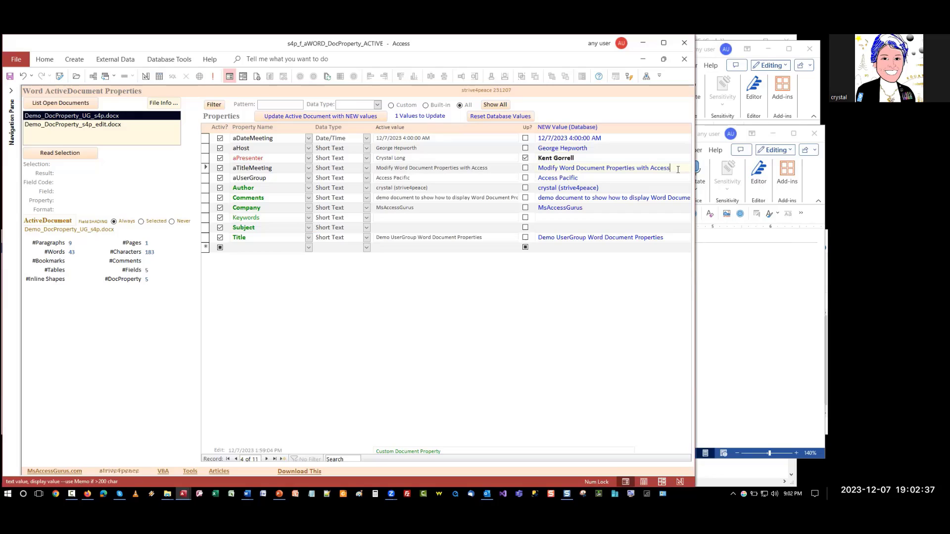
{"action": "left_click_drag", "start_coordinate": [679, 168], "coordinate": [467, 166]}
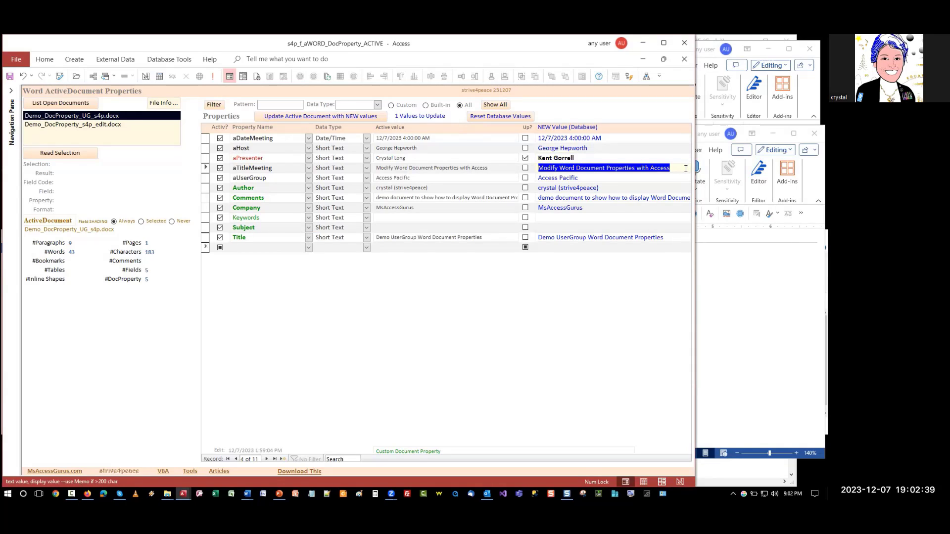
{"action": "type", "text": "The Power of Sub classes in Access VBA"}
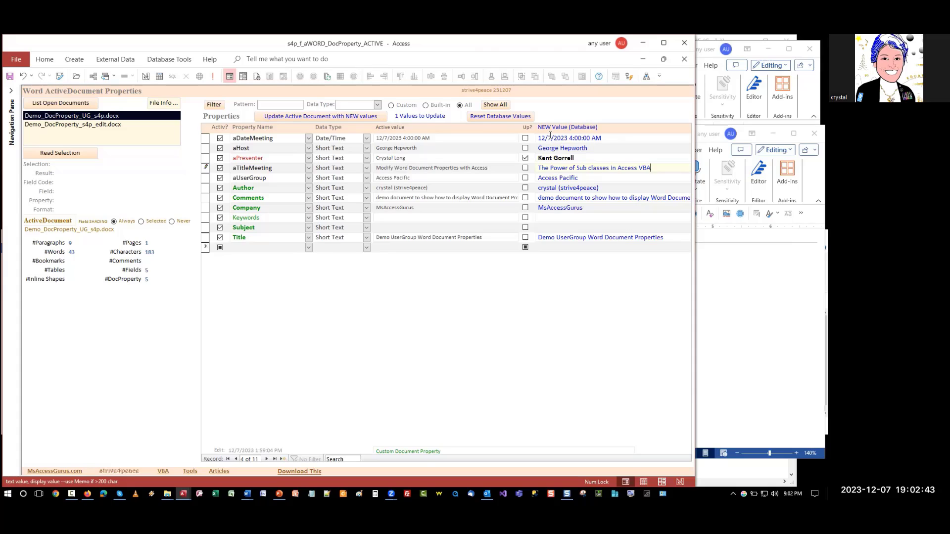
- Set the new database value of aDateMeeting to 1/4/2024 and save the record
{"action": "left_click", "coordinate": [566, 138]}
{"action": "left_click", "coordinate": [622, 139]}
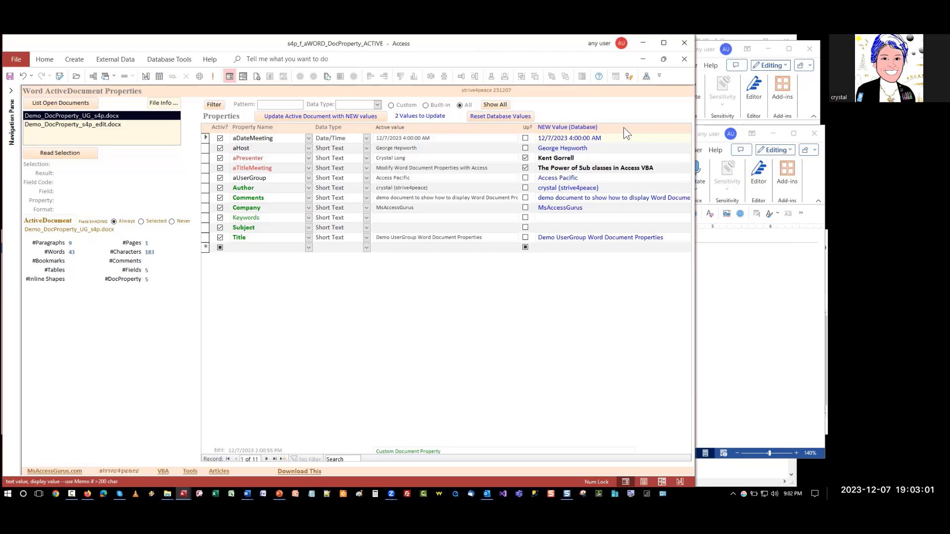
{"action": "left_click_drag", "start_coordinate": [602, 138], "coordinate": [568, 138]}
{"action": "left_click", "coordinate": [607, 139]}
{"action": "left_click_drag", "start_coordinate": [601, 137], "coordinate": [536, 138]}
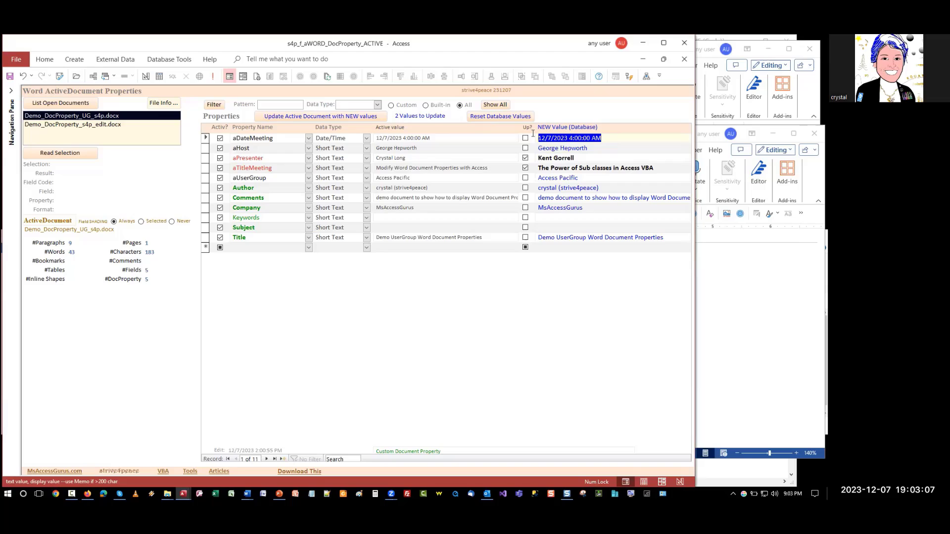
{"action": "type", "text": "1/"}
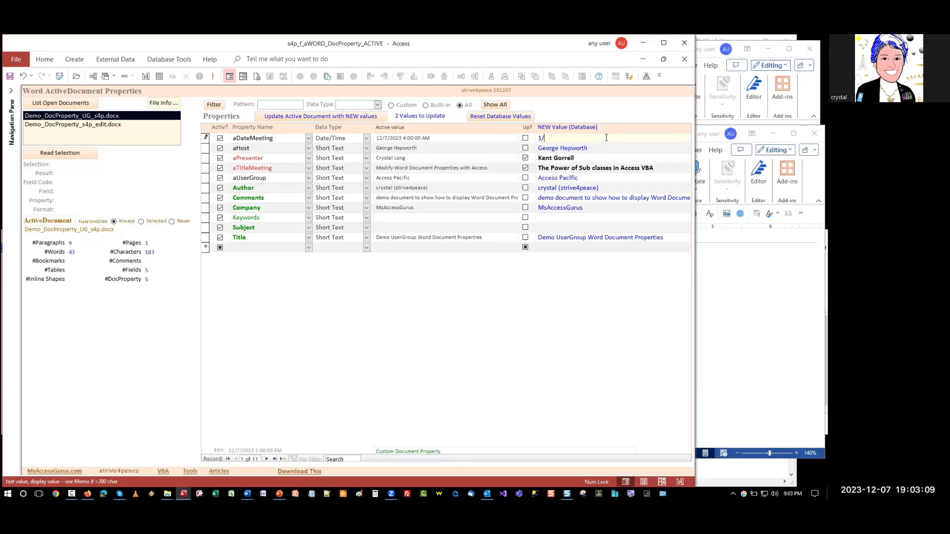
{"action": "type", "text": "4/2024"}
{"action": "left_click", "coordinate": [609, 148]}
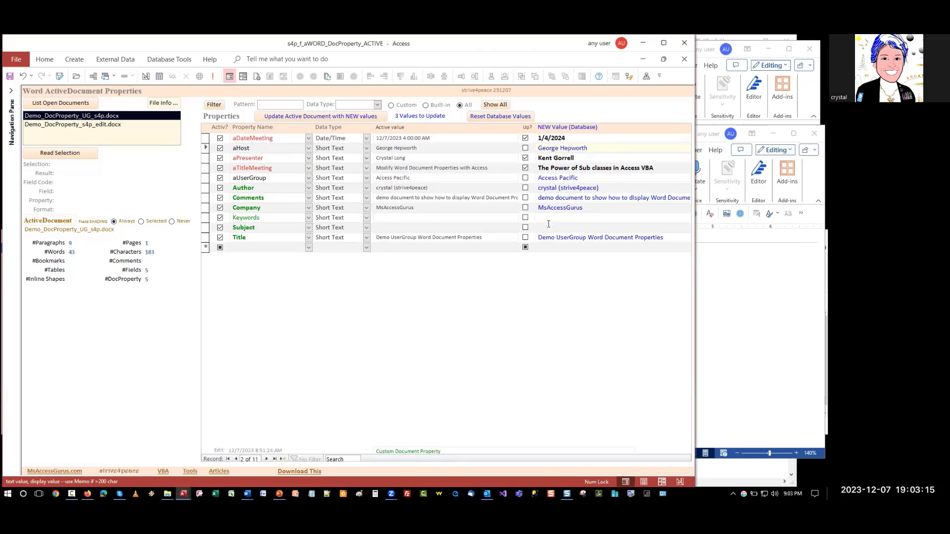
- Update the active Word document with the new property values and bring the document forward to check its fields
{"action": "left_click", "coordinate": [322, 115]}
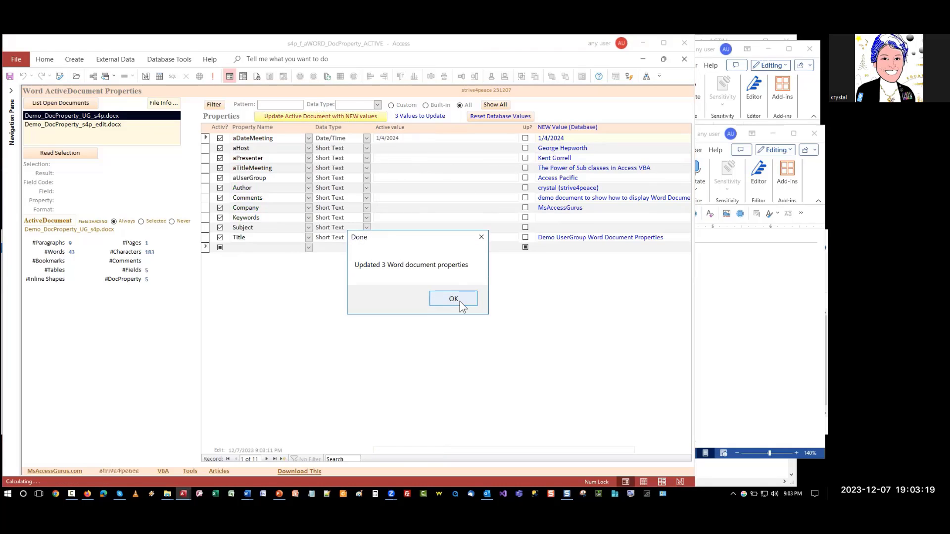
{"action": "left_click", "coordinate": [460, 300]}
{"action": "left_click", "coordinate": [723, 295]}
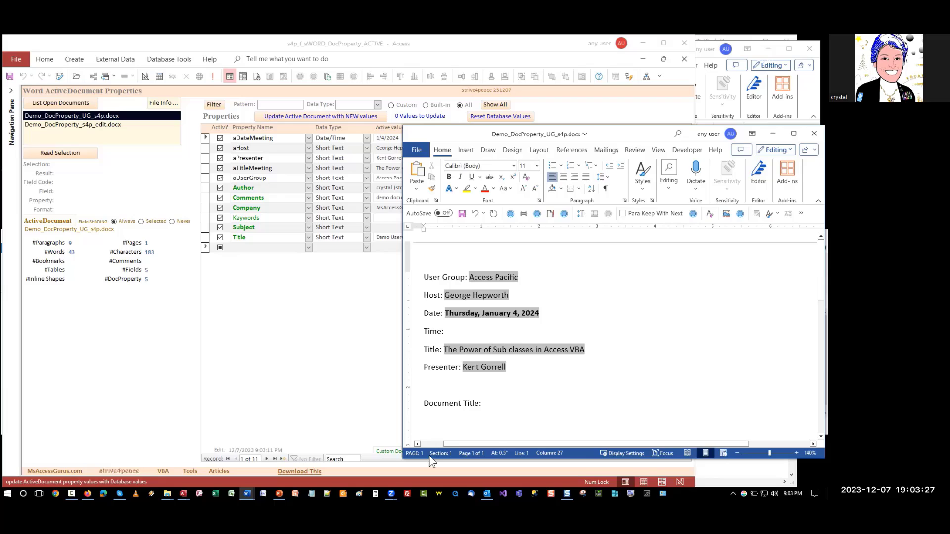
- Place the cursor at the Time line and open the custom properties in the document's advanced properties
{"action": "left_click", "coordinate": [462, 423]}
{"action": "left_click", "coordinate": [453, 332]}
{"action": "left_click", "coordinate": [415, 152]}
{"action": "left_click", "coordinate": [424, 261]}
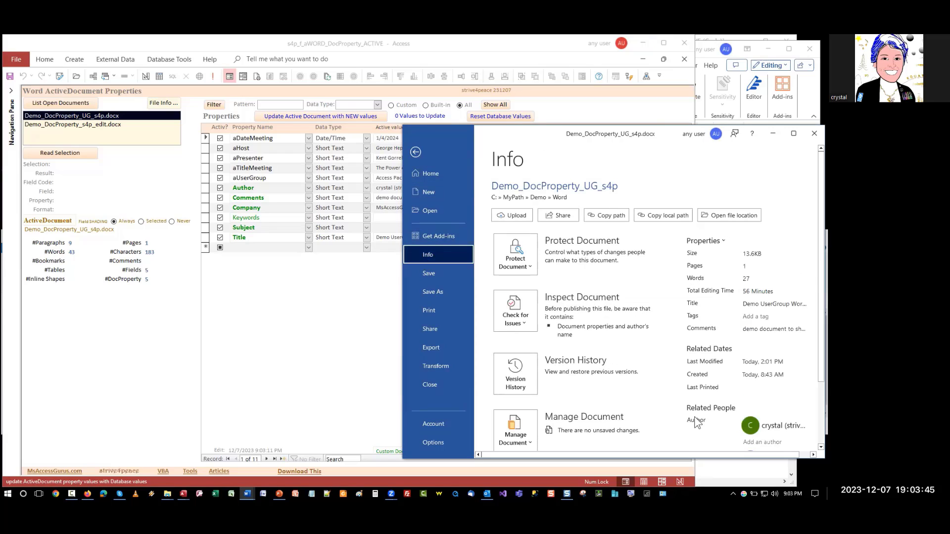
{"action": "left_click", "coordinate": [723, 239]}
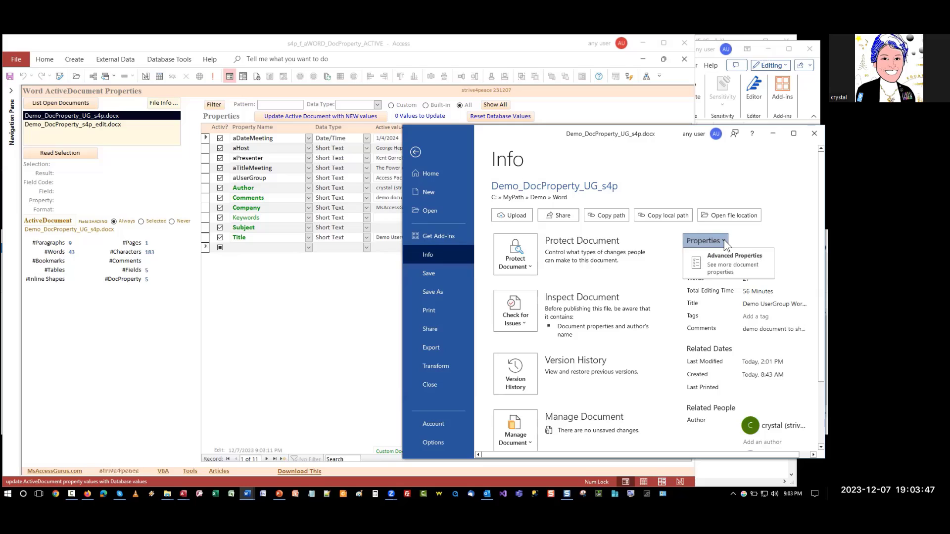
{"action": "left_click", "coordinate": [723, 261]}
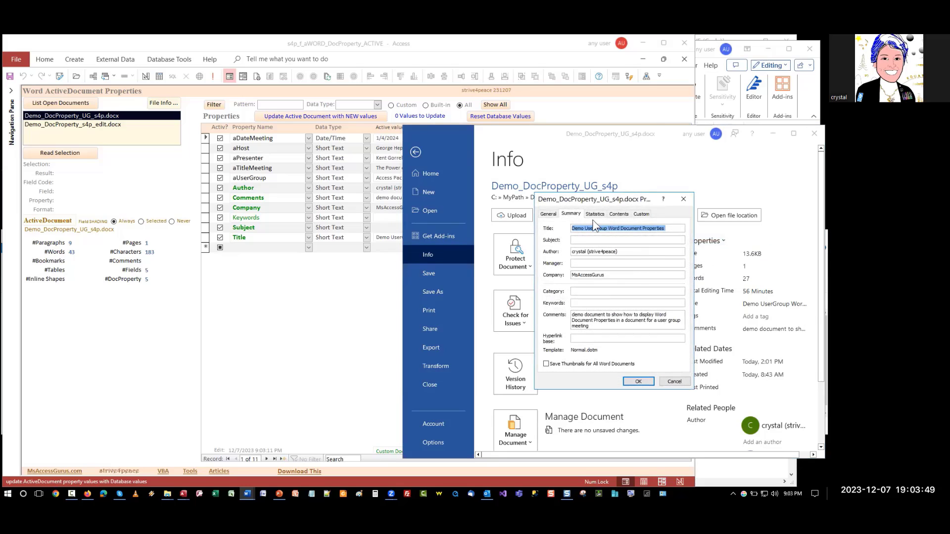
{"action": "left_click", "coordinate": [641, 214]}
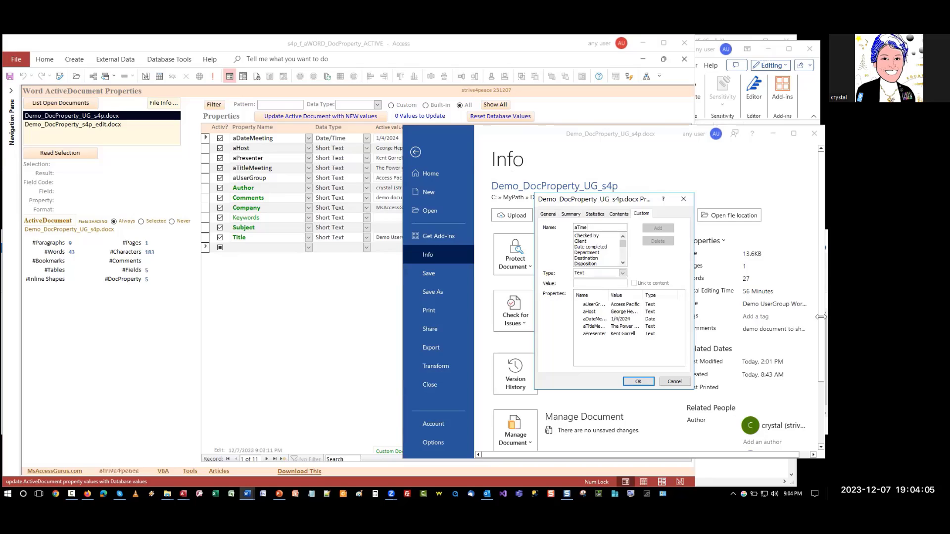
- Add a custom text property named aTimeMeeting with the value "6:30 pm Pacific" and accept the document properties
{"action": "type", "text": "Pr"}
{"action": "type", "text": "eeting"}
{"action": "left_click", "coordinate": [590, 227]}
{"action": "key", "text": "BackSpace"}
{"action": "type", "text": "6"}
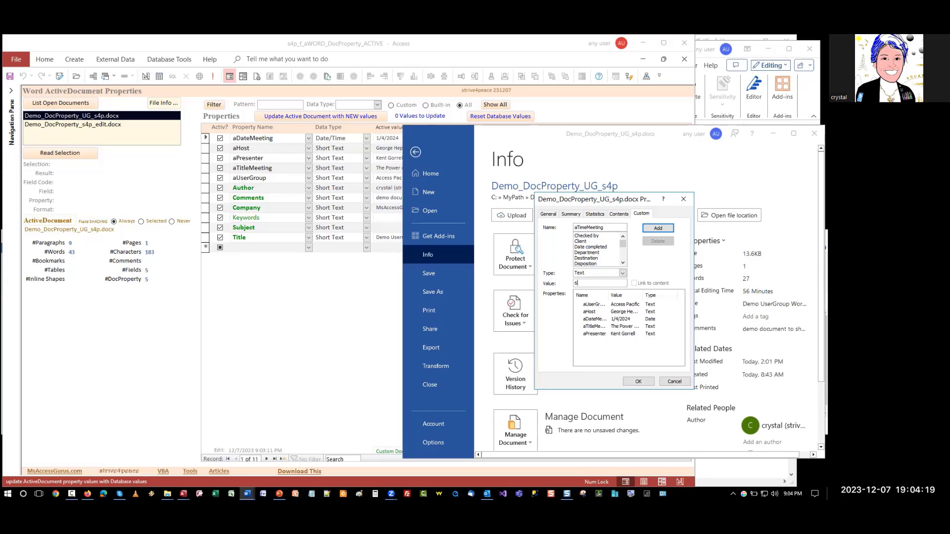
{"action": "type", "text": ":30 pm Pacific"}
{"action": "left_click", "coordinate": [655, 227]}
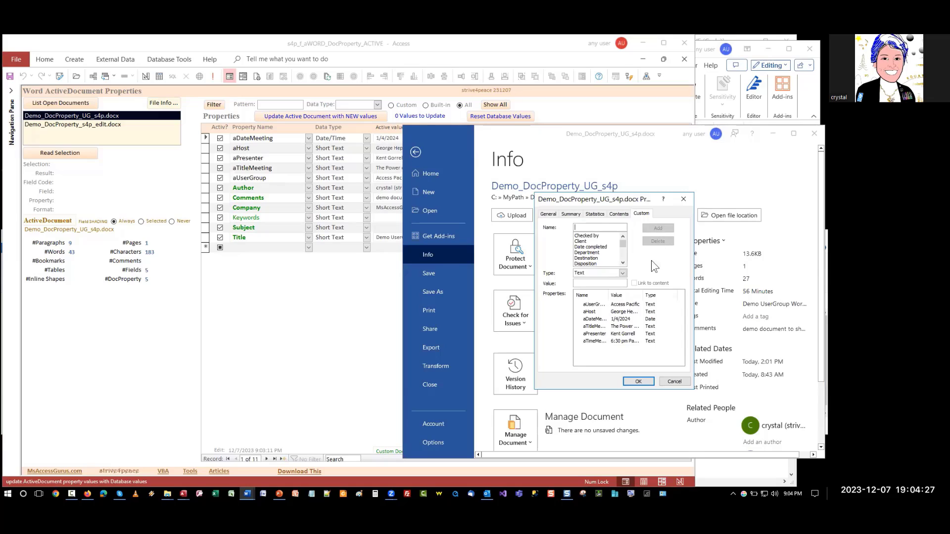
{"action": "left_click", "coordinate": [636, 378]}
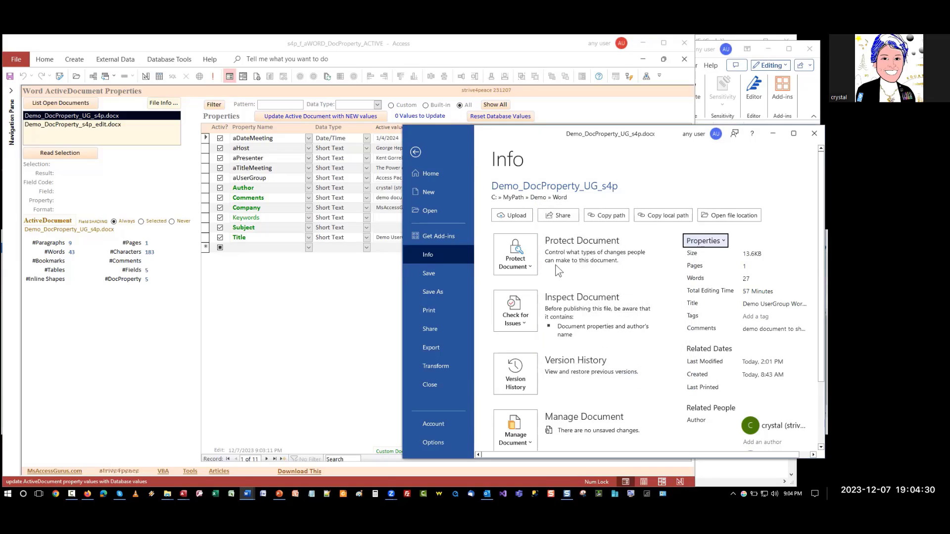
- Return to the document, maximize its window and insert a DocProperty field for aTimeMeeting at the Time line
{"action": "left_click", "coordinate": [415, 152]}
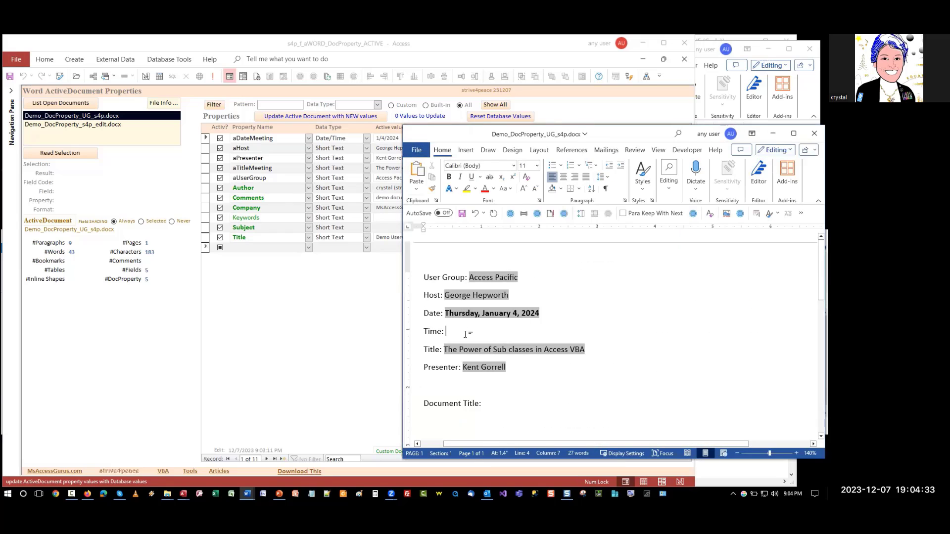
{"action": "double_click", "coordinate": [612, 134]}
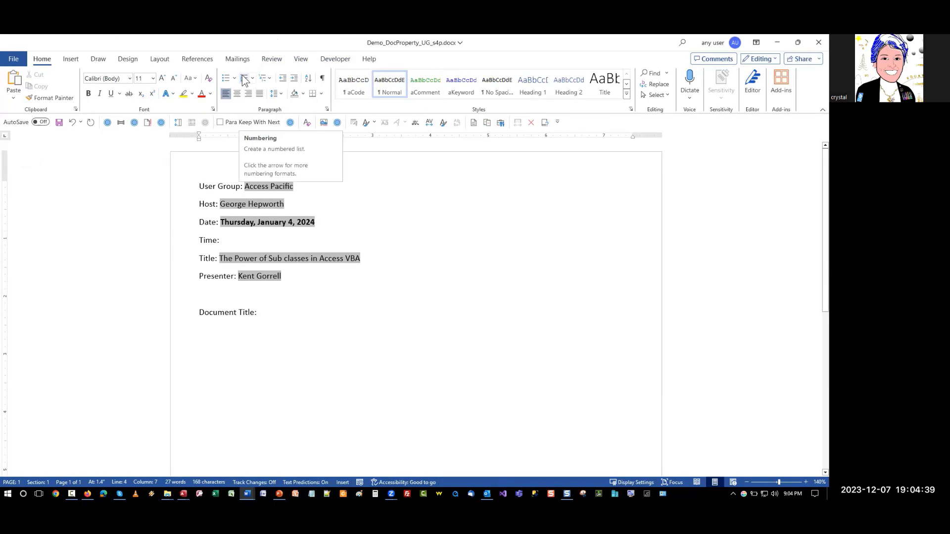
{"action": "left_click", "coordinate": [72, 59]}
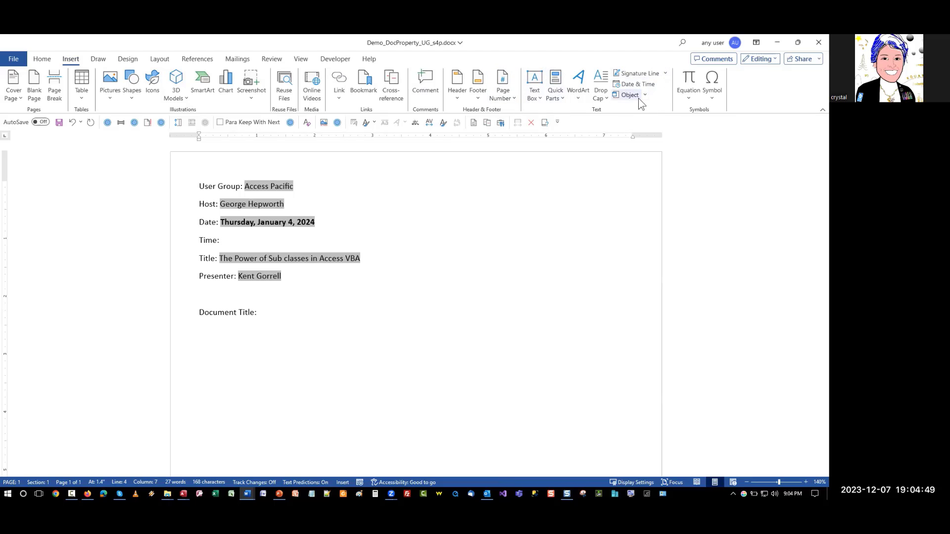
{"action": "left_click", "coordinate": [562, 98]}
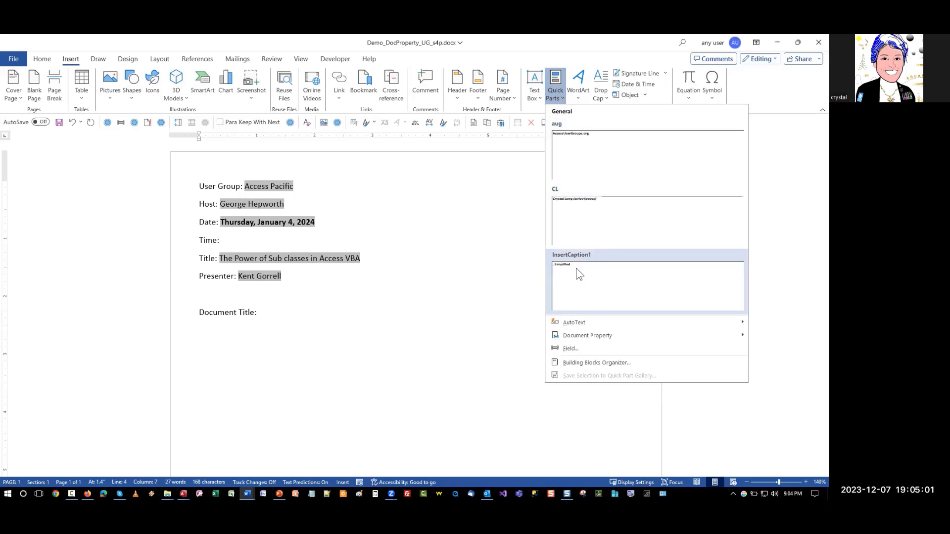
{"action": "left_click", "coordinate": [579, 352]}
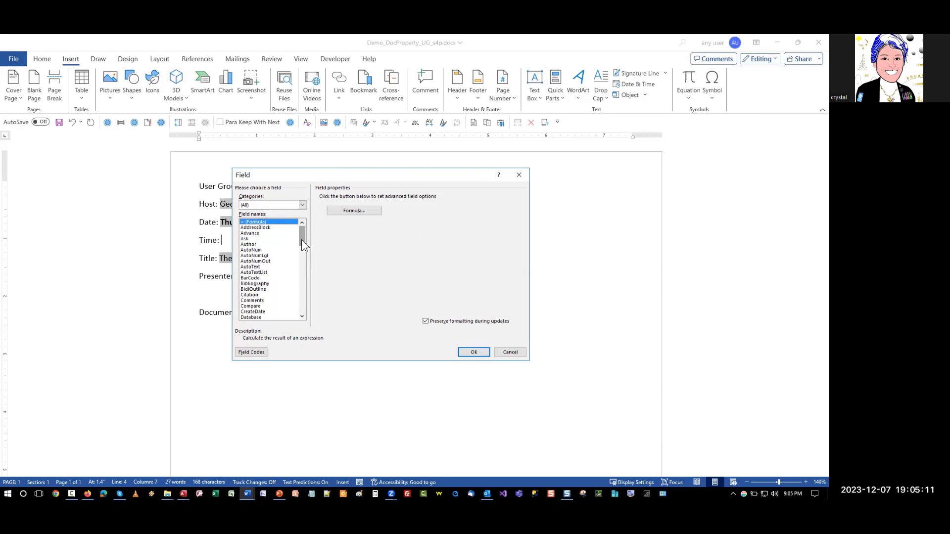
{"action": "left_click_drag", "start_coordinate": [301, 239], "coordinate": [301, 247]}
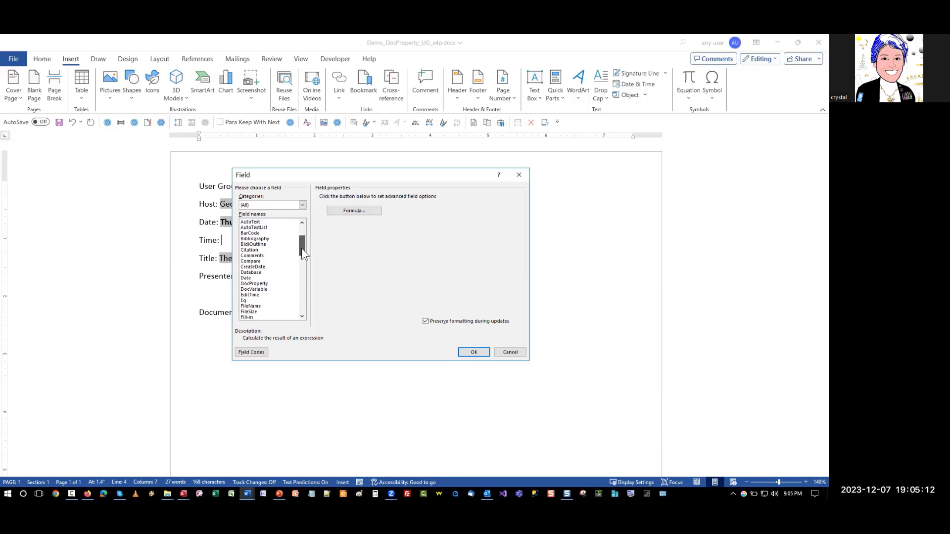
{"action": "left_click", "coordinate": [263, 284]}
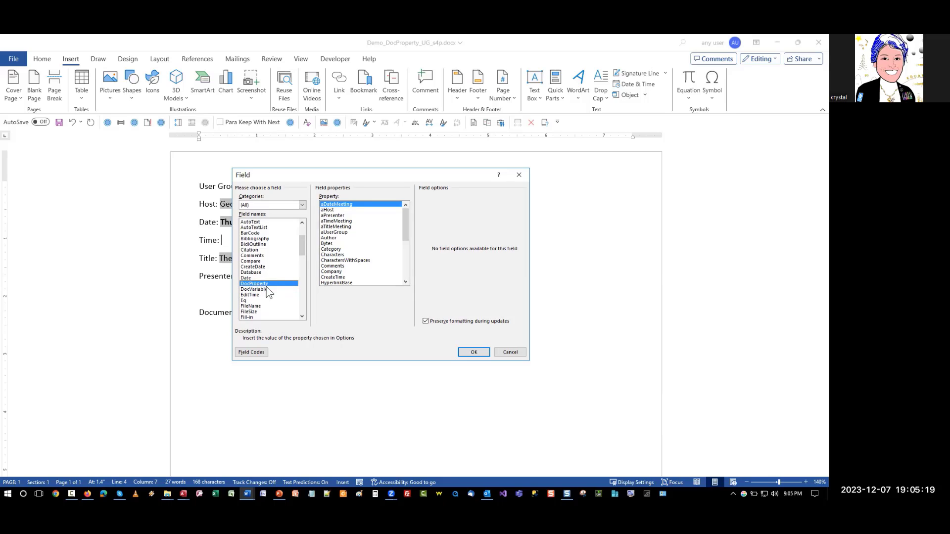
{"action": "left_click", "coordinate": [341, 222]}
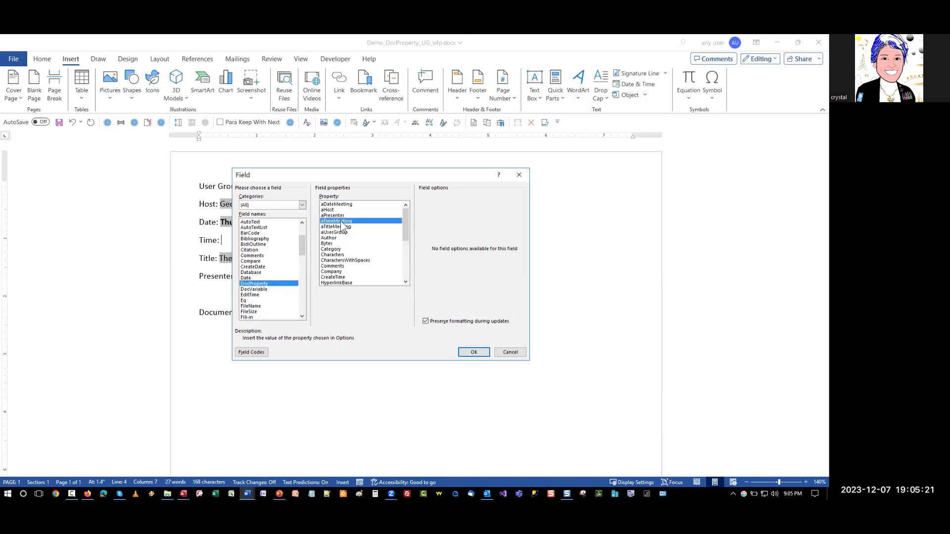
{"action": "left_click", "coordinate": [476, 351]}
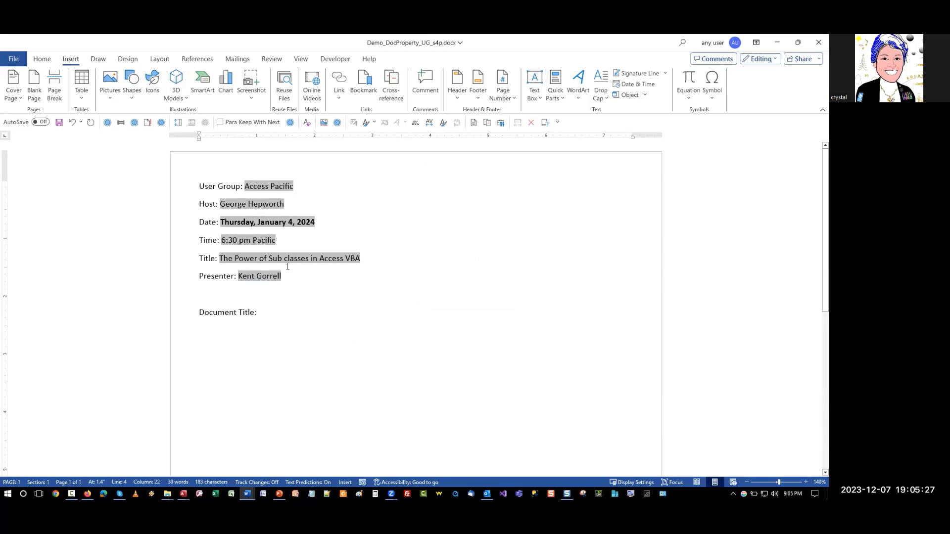
- Switch to Access, read the Word selection information and reload the properties of Demo_DocProperty_UG_s4p.docx to check aTimeMeeting
{"action": "left_click", "coordinate": [306, 270]}
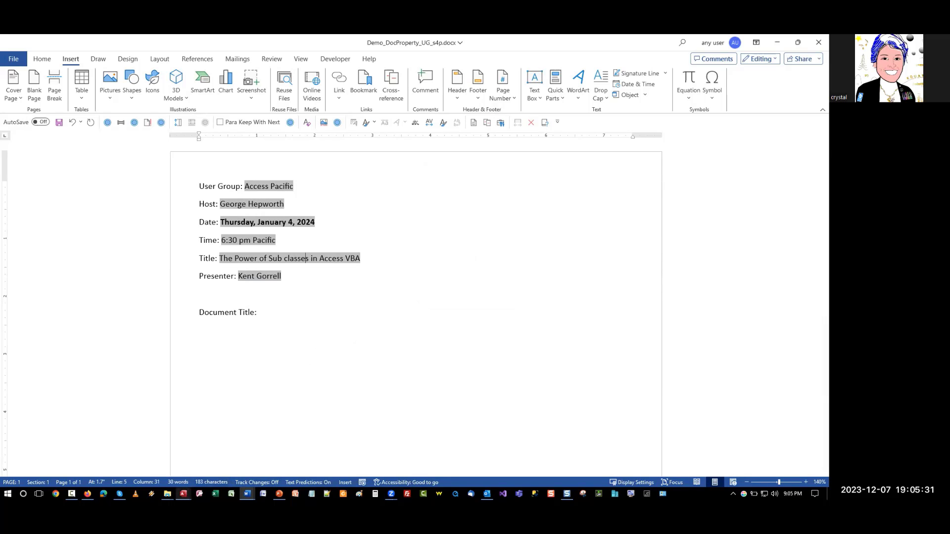
{"action": "mouse_move", "coordinate": [184, 494]}
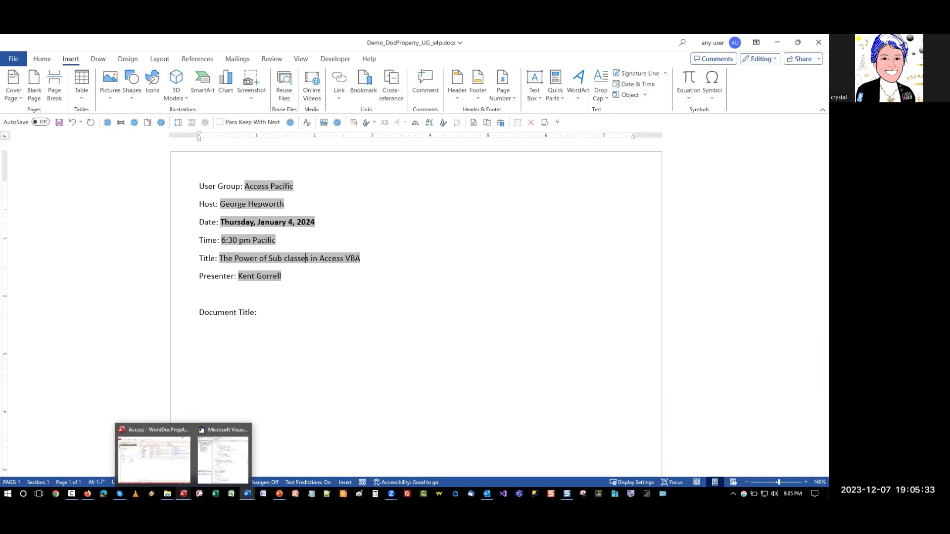
{"action": "left_click", "coordinate": [151, 453]}
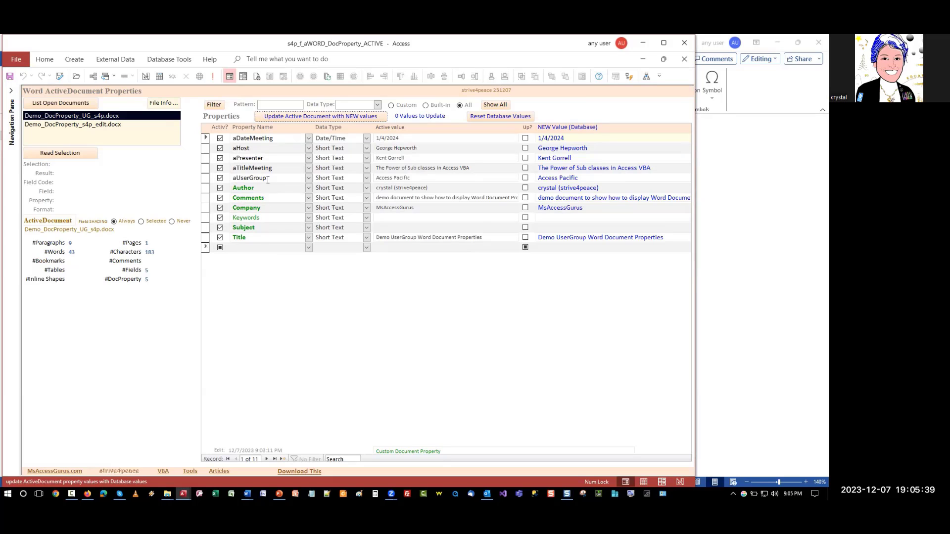
{"action": "left_click", "coordinate": [69, 153]}
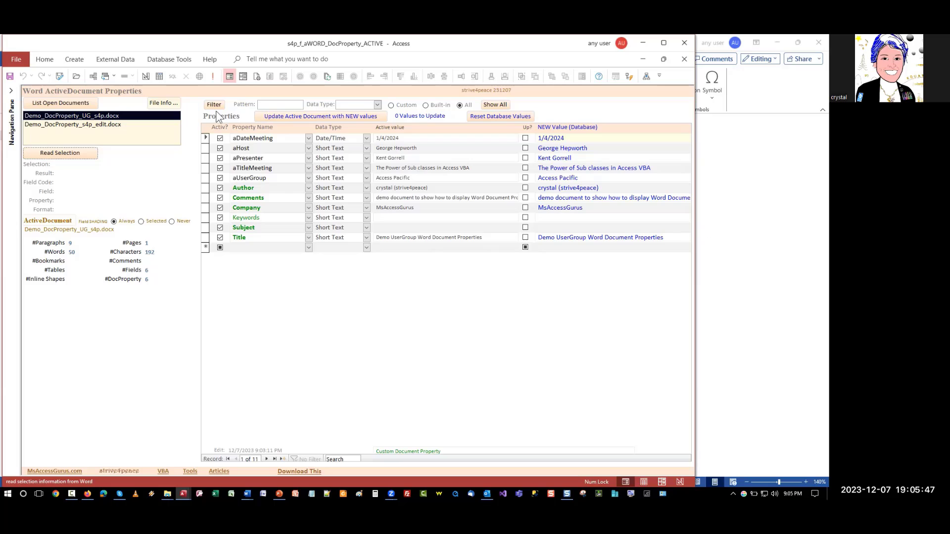
{"action": "left_click", "coordinate": [107, 115]}
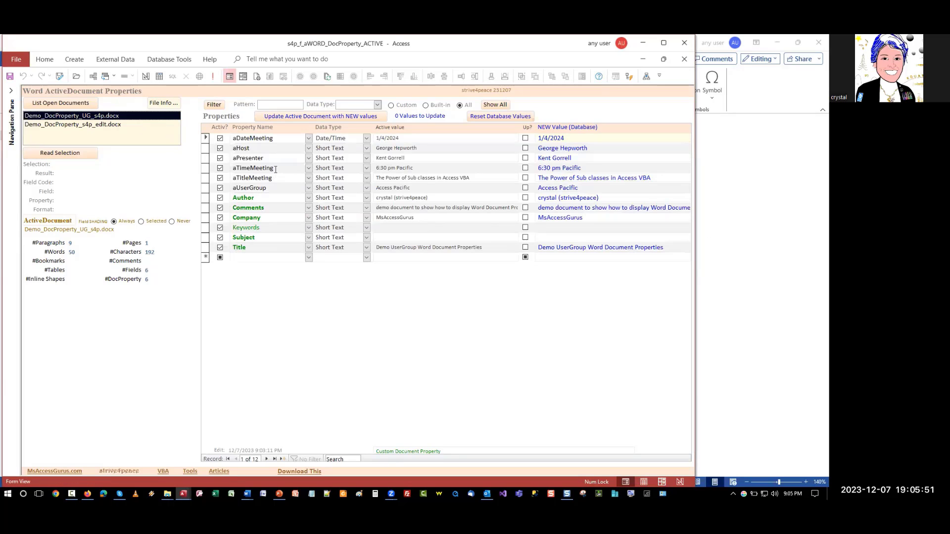
{"action": "left_click", "coordinate": [278, 169]}
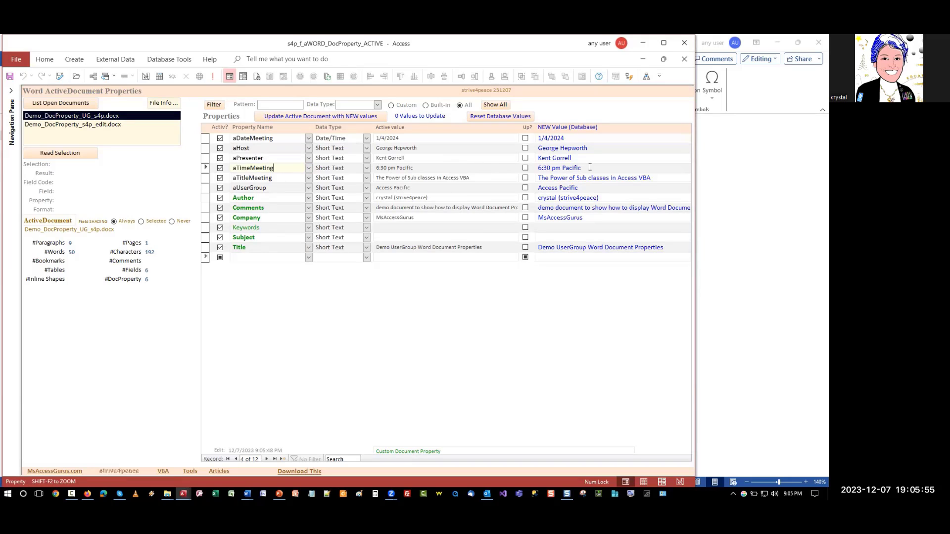
- Switch back to the Word document and insert a DocProperty field for the Title property after "Document Title:"
{"action": "left_click", "coordinate": [725, 187]}
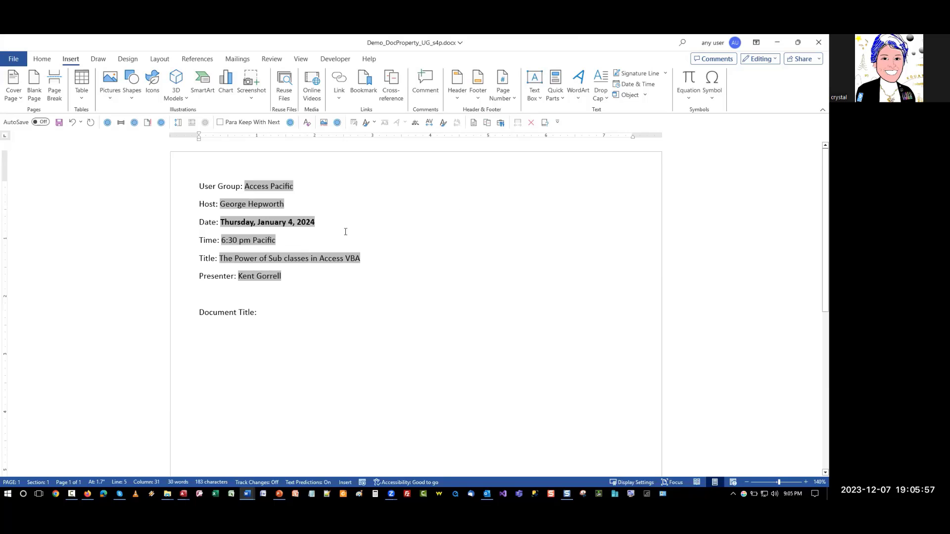
{"action": "left_click", "coordinate": [281, 314]}
{"action": "left_click", "coordinate": [12, 60]}
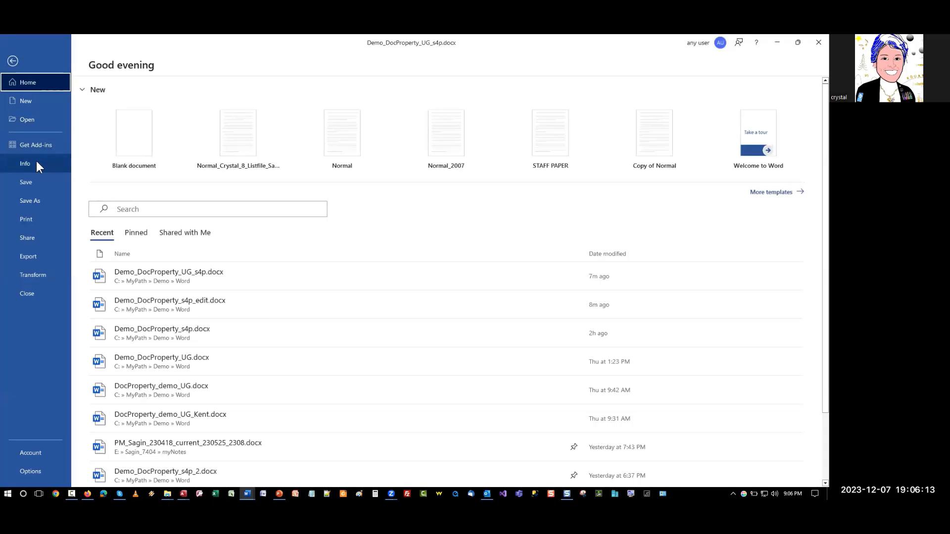
{"action": "left_click", "coordinate": [14, 60]}
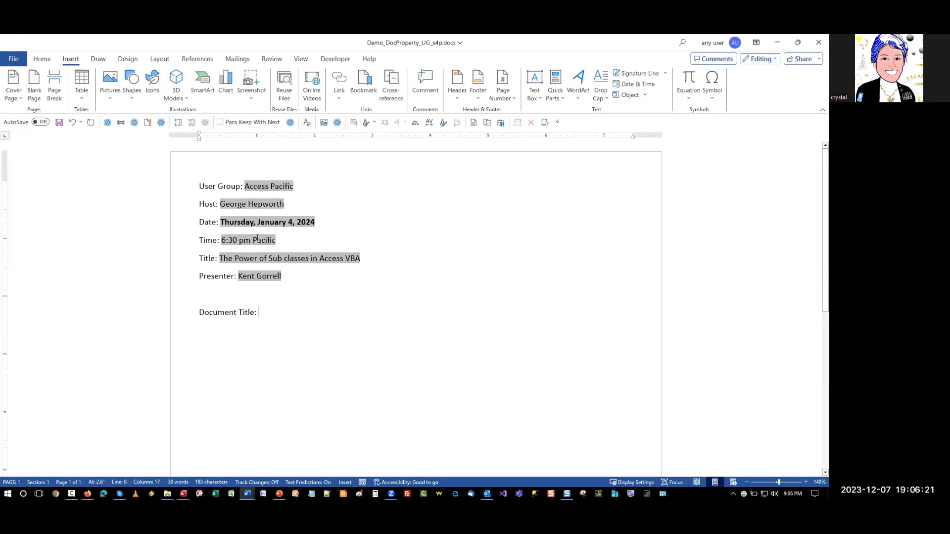
{"action": "left_click", "coordinate": [121, 123]}
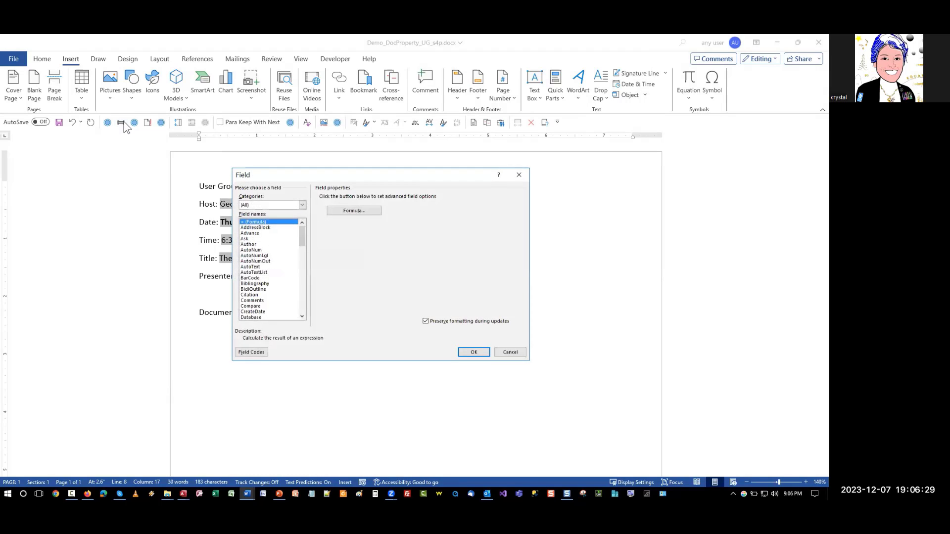
{"action": "left_click", "coordinate": [301, 305]}
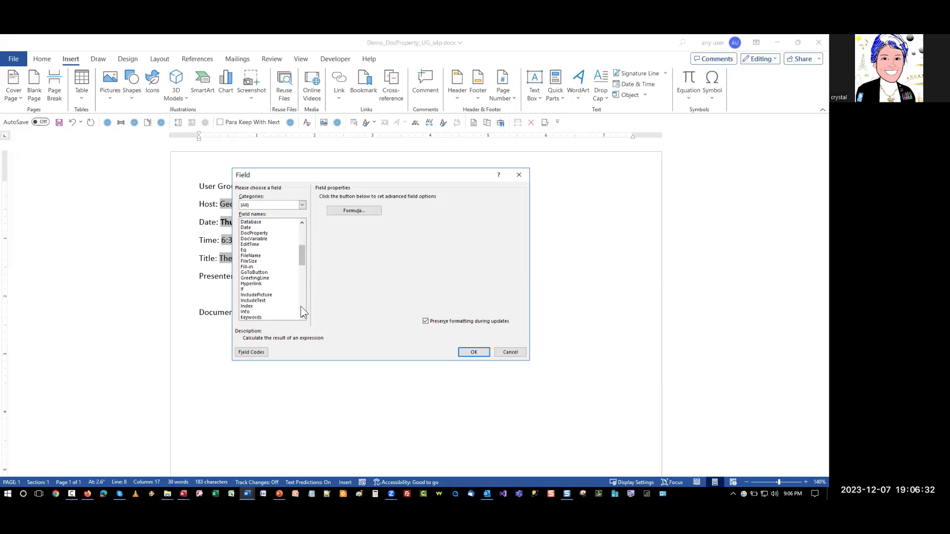
{"action": "left_click", "coordinate": [262, 233]}
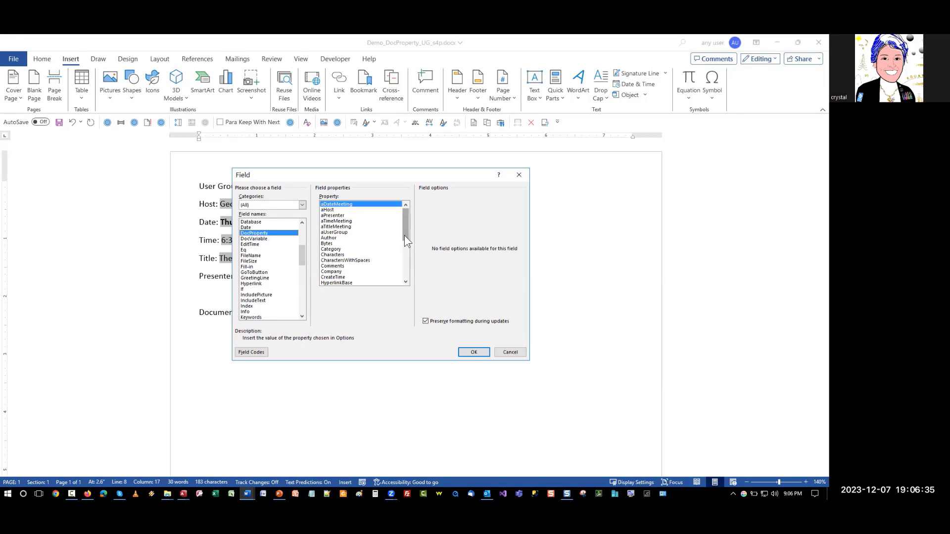
{"action": "left_click_drag", "start_coordinate": [405, 235], "coordinate": [408, 280]}
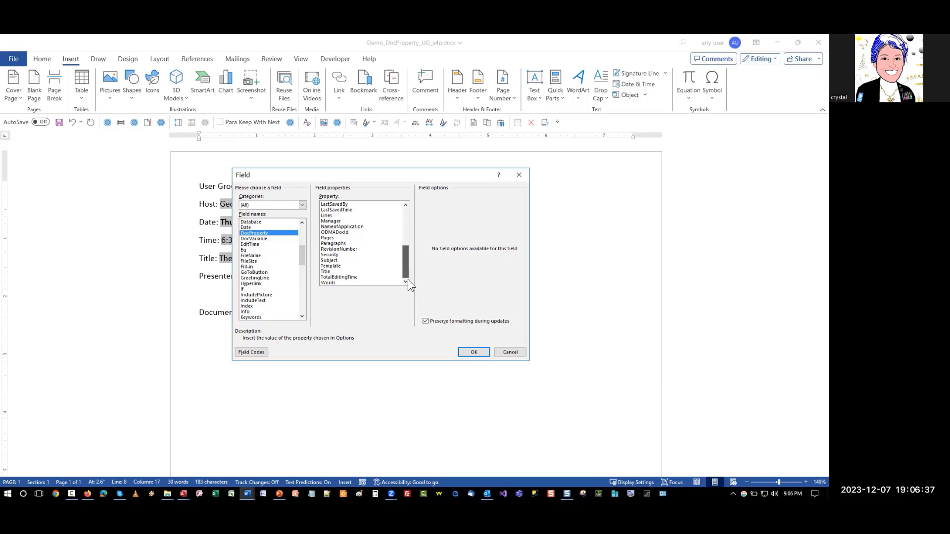
{"action": "left_click", "coordinate": [324, 271]}
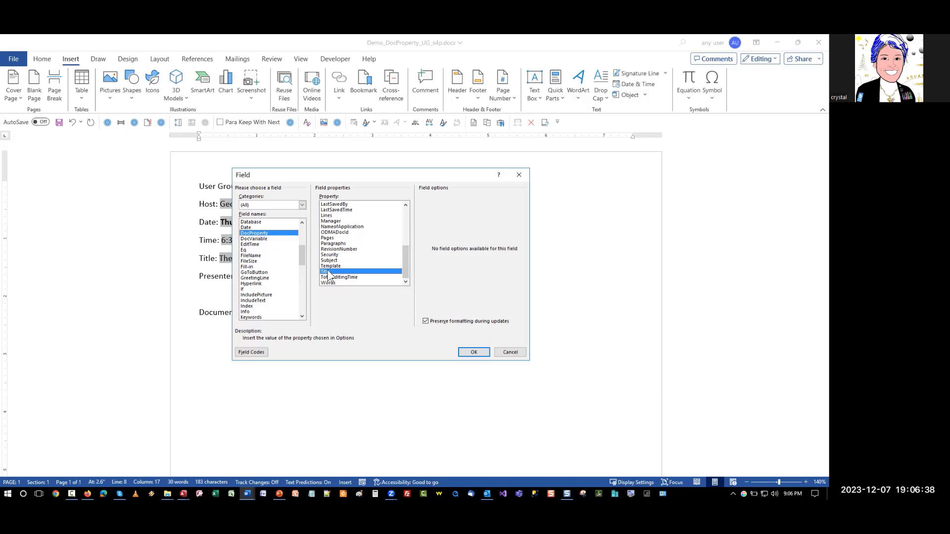
{"action": "left_click", "coordinate": [473, 352]}
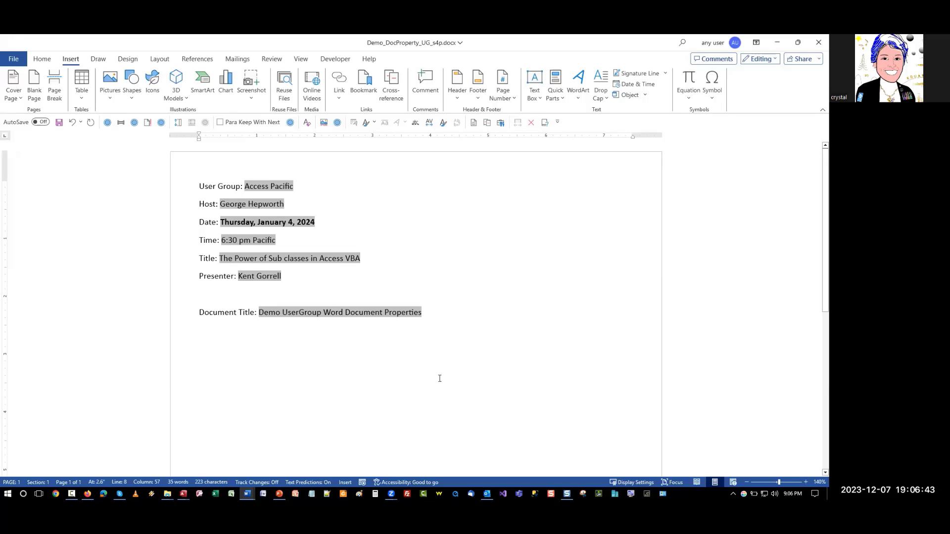
- Start a new line below the Document Title field and leave the cursor there
{"action": "key", "text": "Return"}
{"action": "left_click_drag", "start_coordinate": [430, 312], "coordinate": [264, 312]}
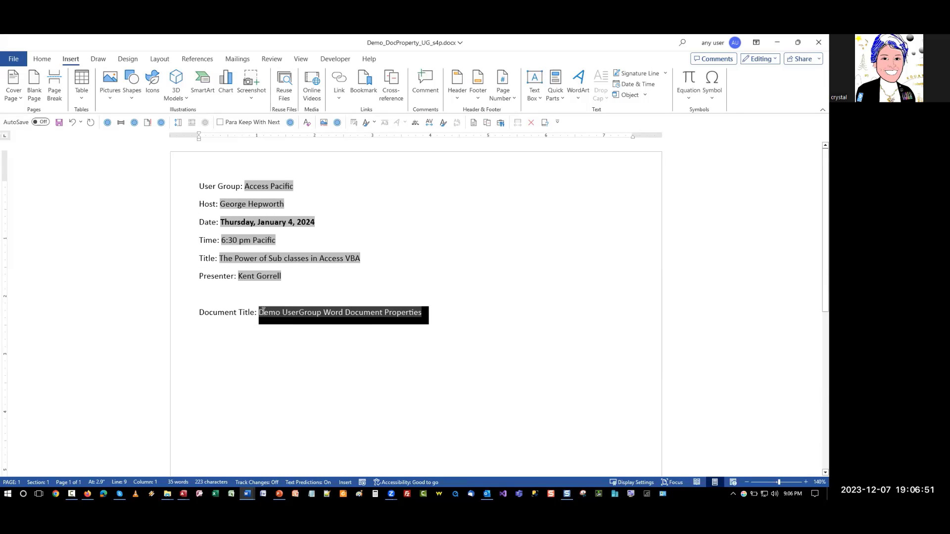
{"action": "left_click", "coordinate": [356, 332]}
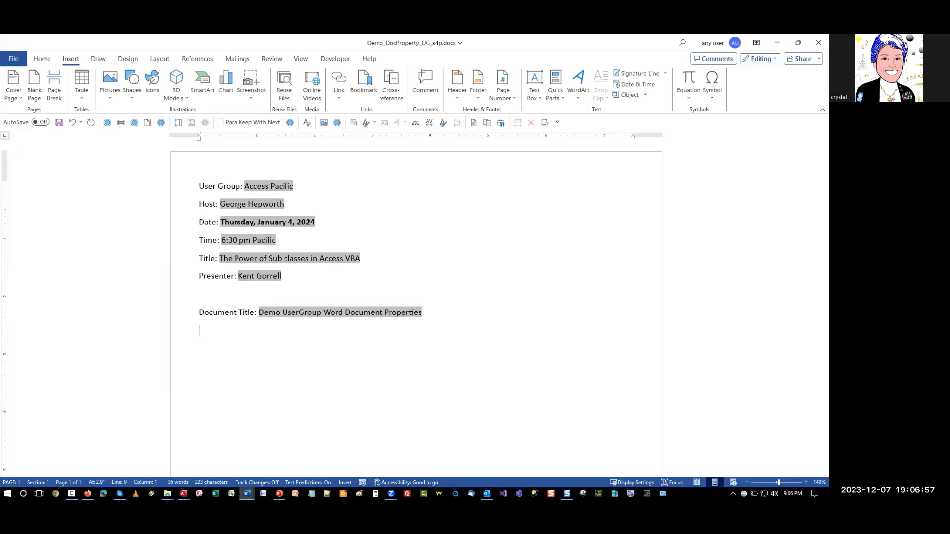
- Bring Demo_DocProperty_s4p_edit.docx forward, stretch its window to full height and place the cursor below the Important Dates table
{"action": "mouse_move", "coordinate": [247, 494]}
{"action": "left_click", "coordinate": [206, 461]}
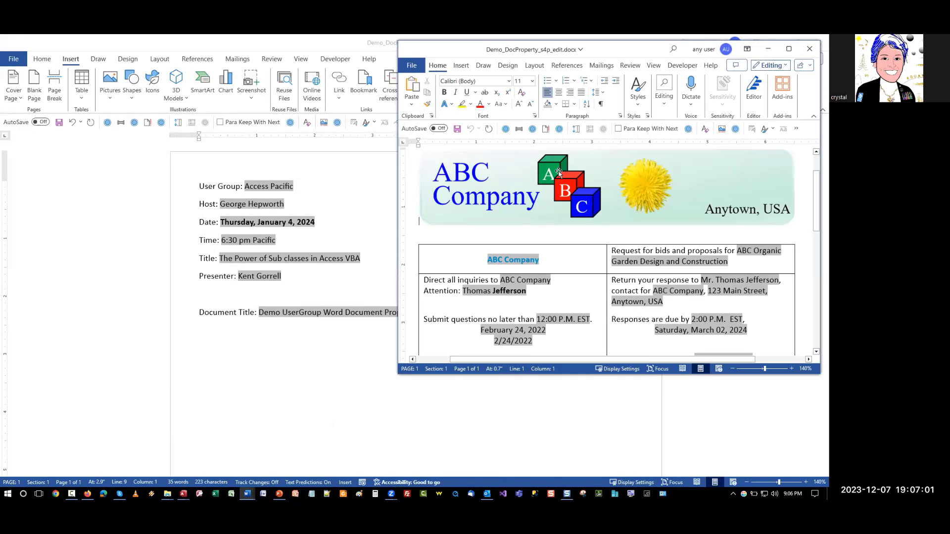
{"action": "key", "text": "super+shift+Up"}
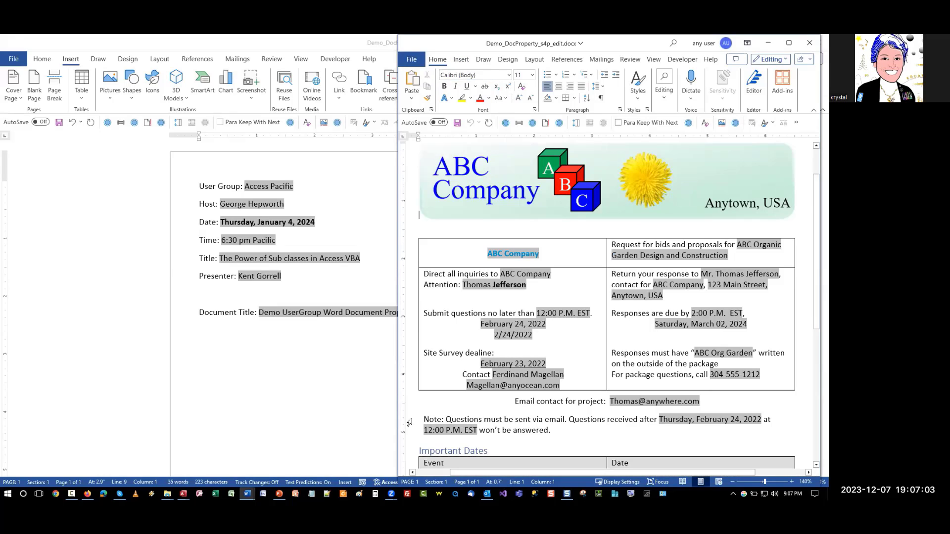
{"action": "scroll", "coordinate": [537, 424], "scroll_direction": "down", "scroll_amount": 8}
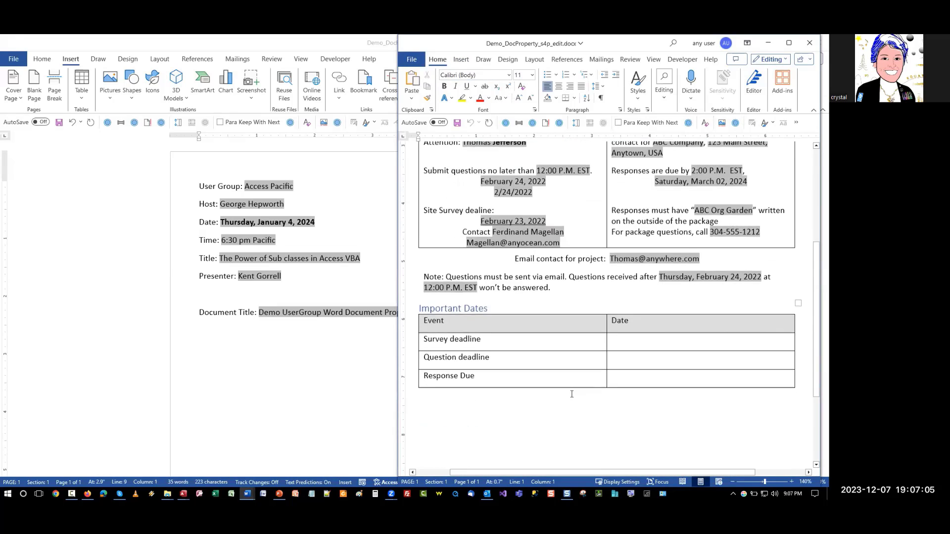
{"action": "left_click", "coordinate": [479, 336]}
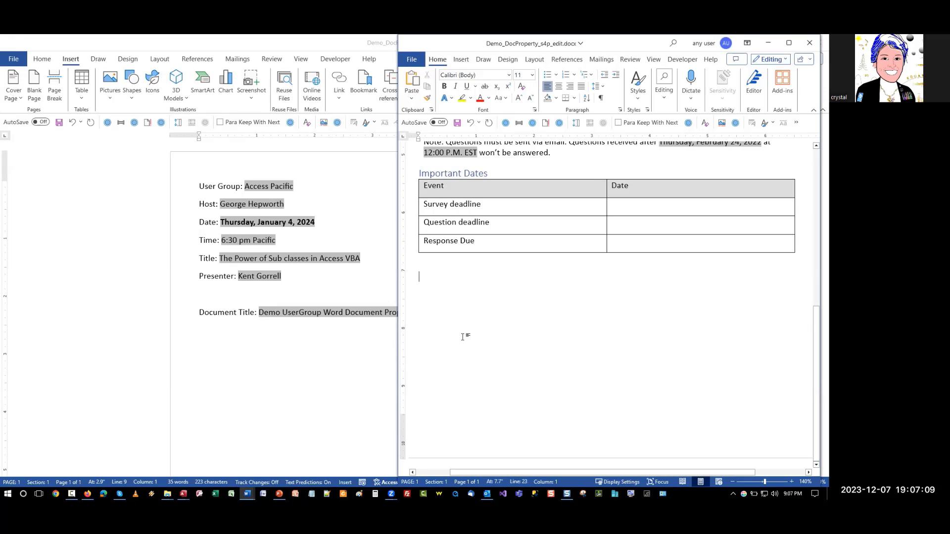
{"action": "key", "text": "Return"}
{"action": "left_click", "coordinate": [247, 494]}
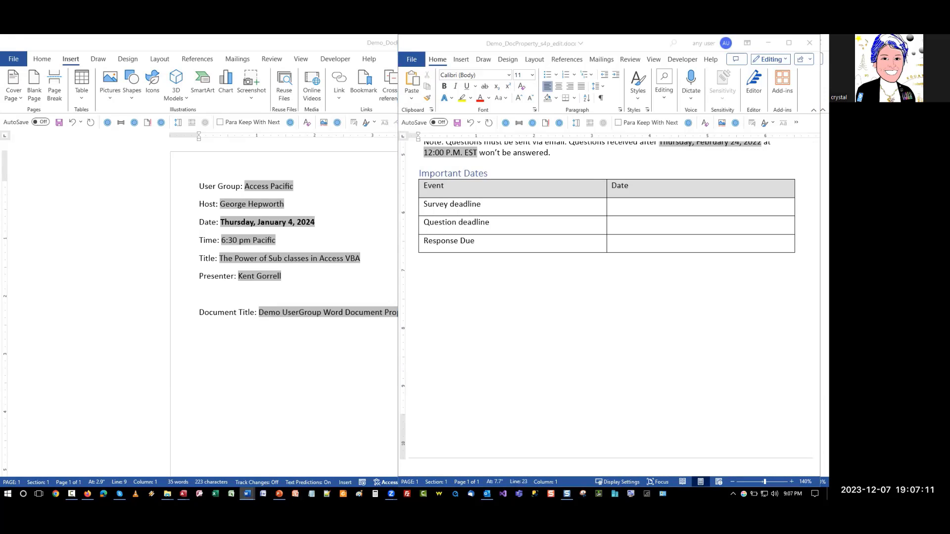
{"action": "left_click", "coordinate": [526, 384]}
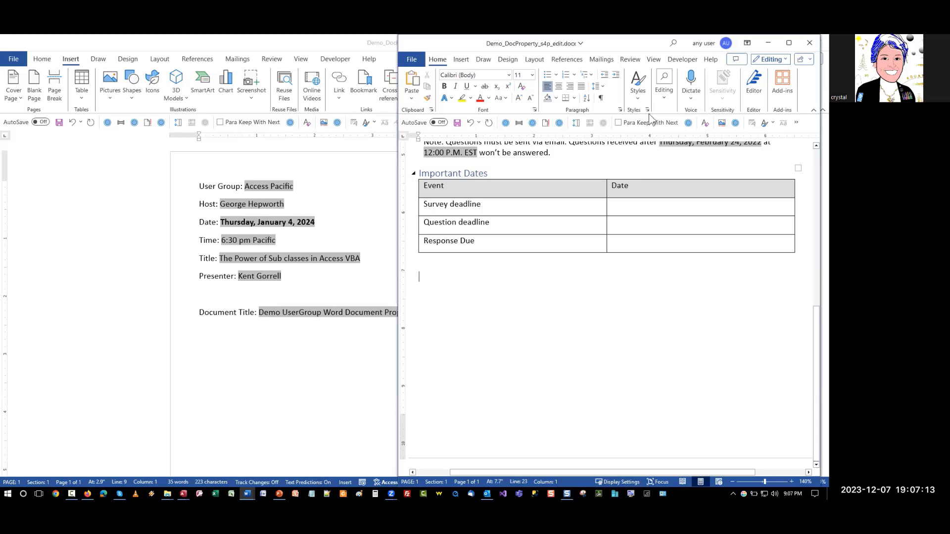
- Open the Visual Basic editor from the document to look at the Normal project's modules, and return to Word
{"action": "left_click", "coordinate": [682, 59]}
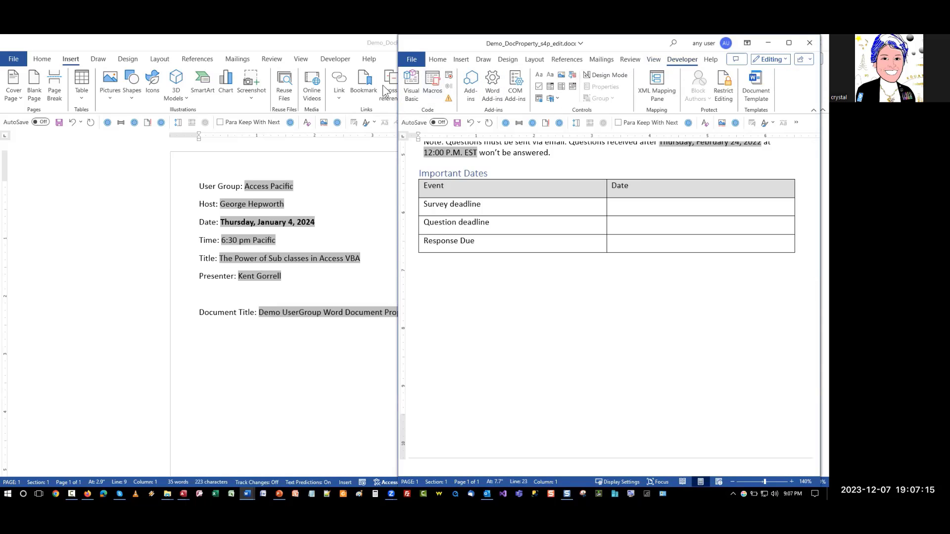
{"action": "left_click", "coordinate": [410, 86]}
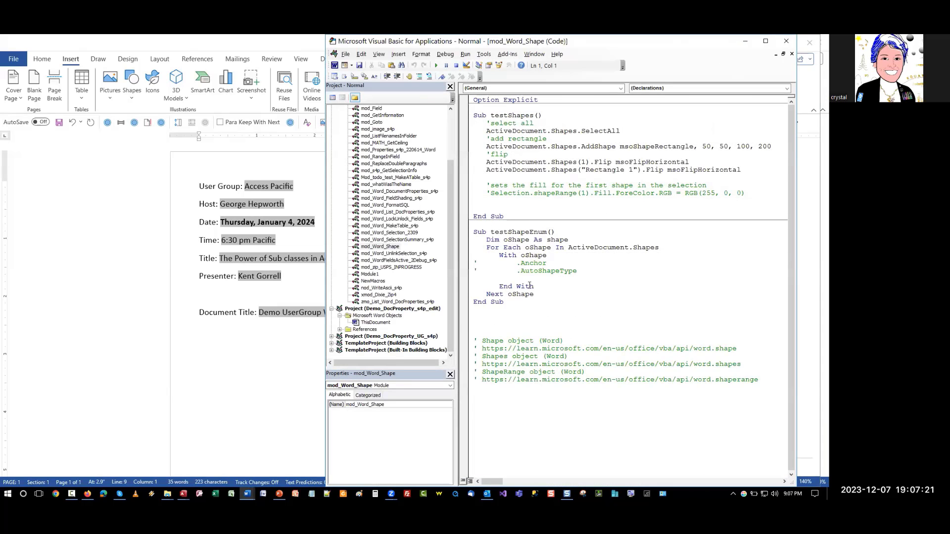
{"action": "left_click", "coordinate": [334, 66]}
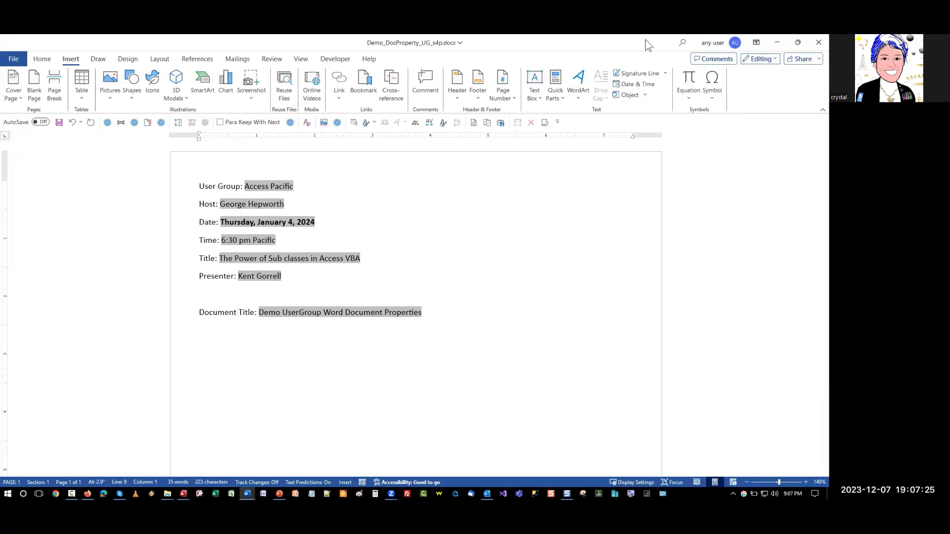
- Restore the Demo_DocProperty_UG_s4p.docx window to its smaller size, minimize the Visual Basic editor and bring Demo_DocProperty_s4p_edit.docx forward
{"action": "double_click", "coordinate": [590, 40]}
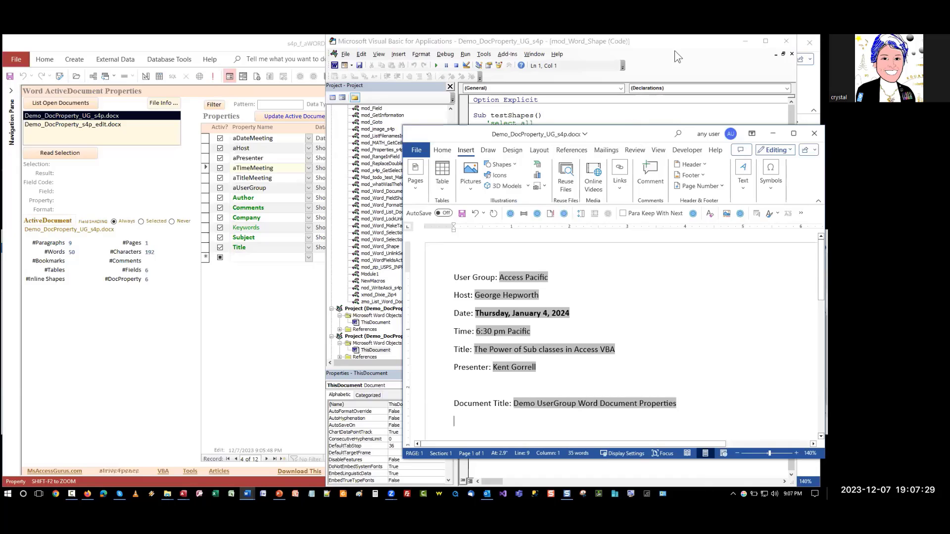
{"action": "left_click", "coordinate": [675, 40]}
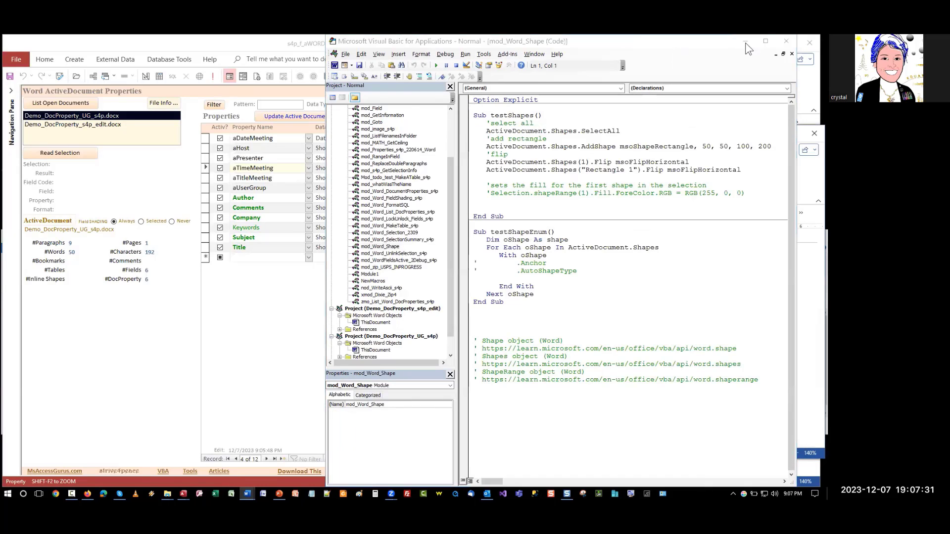
{"action": "left_click", "coordinate": [745, 43]}
{"action": "left_click", "coordinate": [603, 41]}
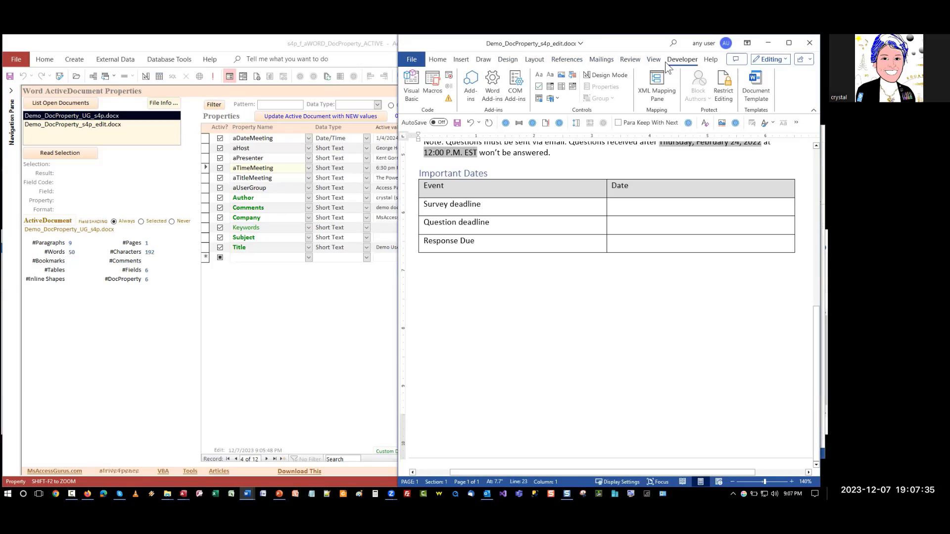
- Open the code of the macro a_List_WordDocumentProperties_s4p from the document's macro list and run it
{"action": "left_click", "coordinate": [431, 93]}
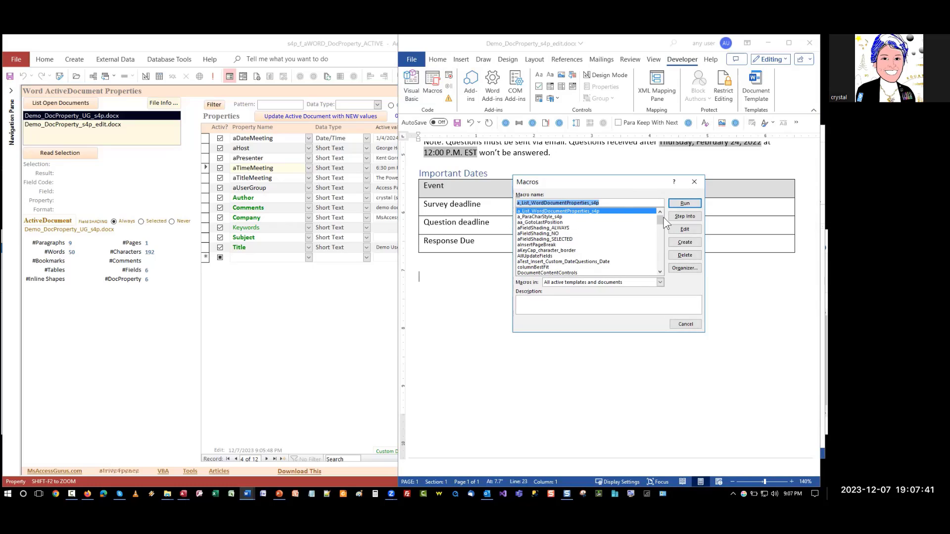
{"action": "left_click", "coordinate": [684, 230]}
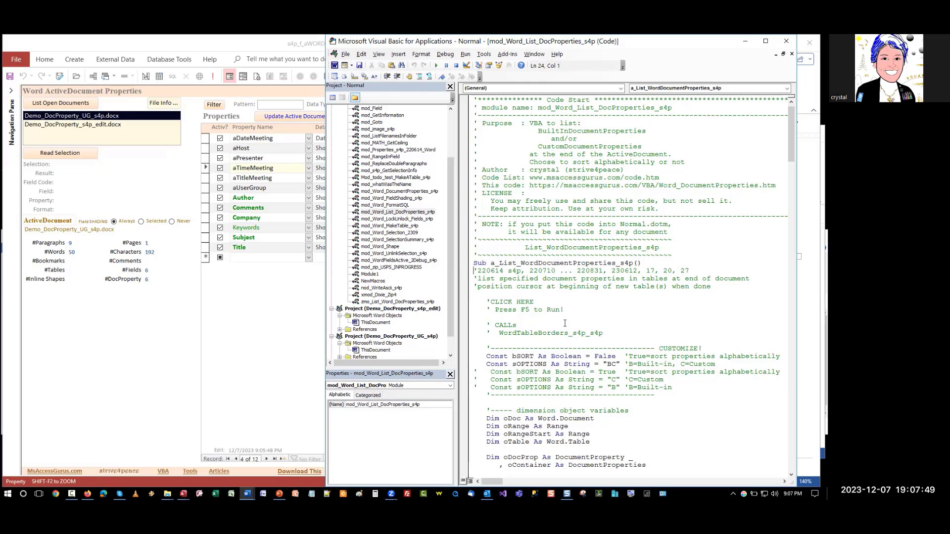
{"action": "left_click", "coordinate": [591, 311]}
{"action": "key", "text": "F5"}
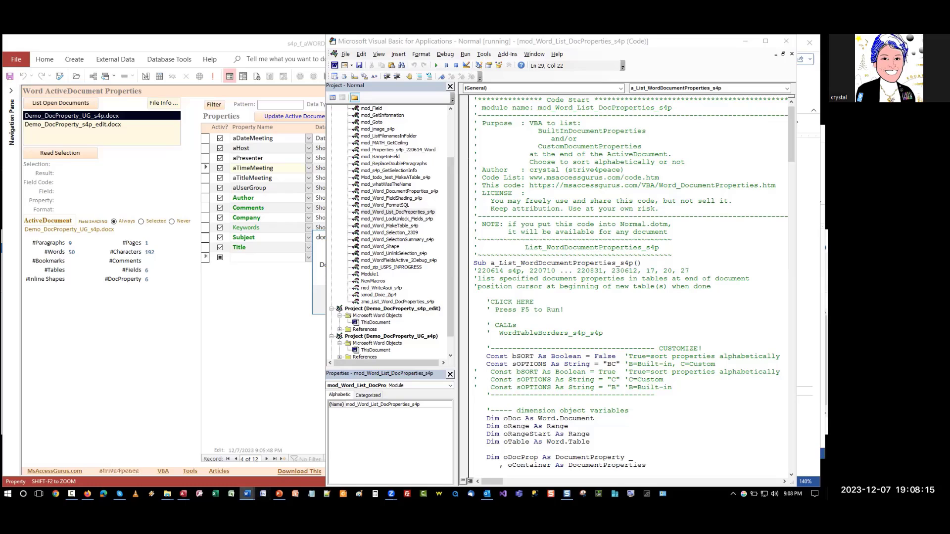
- Bring Demo_DocProperty_s4p_edit.docx forward to reach the macro's completion message and dismiss it
{"action": "mouse_move", "coordinate": [247, 493]}
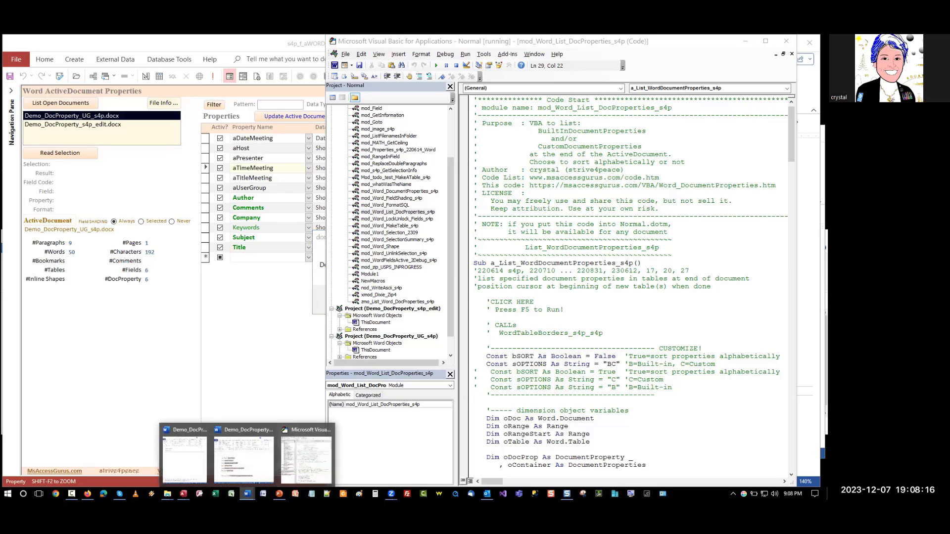
{"action": "left_click", "coordinate": [257, 455]}
{"action": "left_click", "coordinate": [247, 493]}
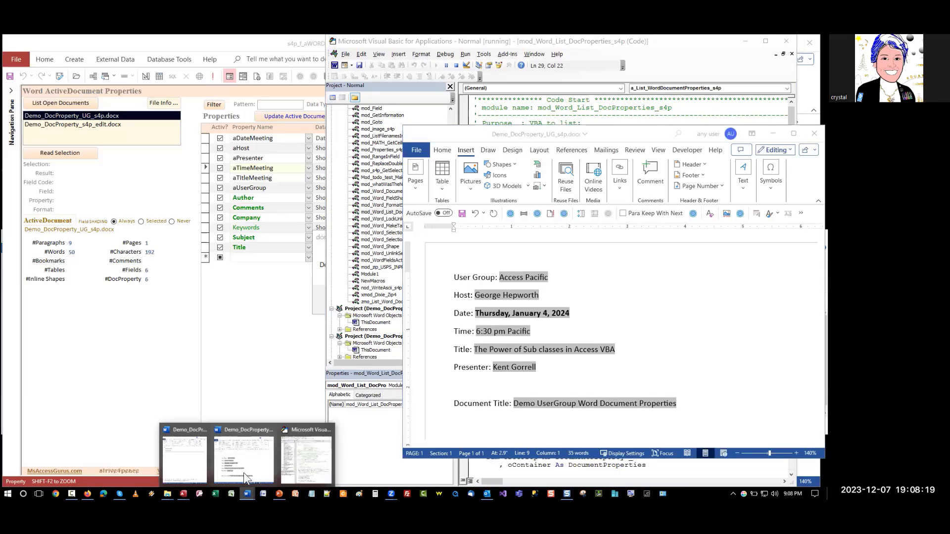
{"action": "left_click", "coordinate": [200, 460]}
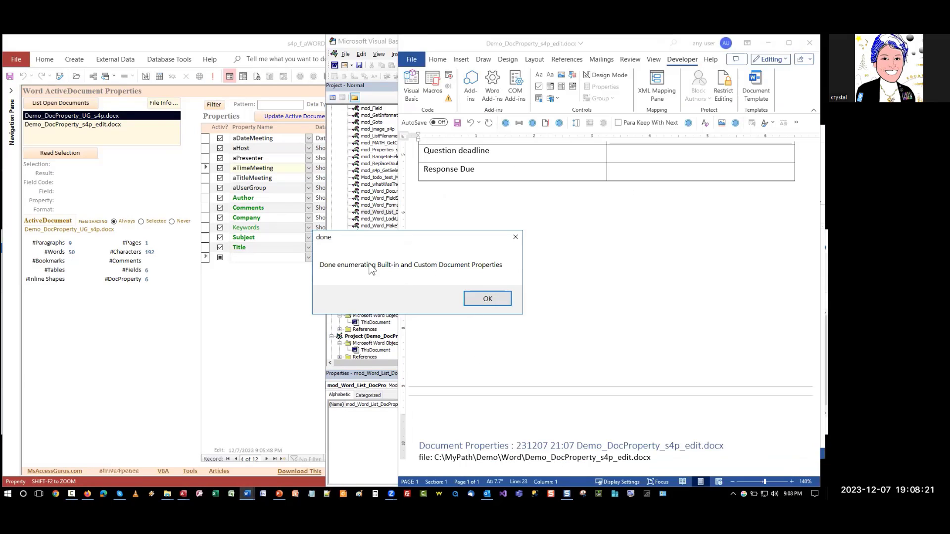
{"action": "left_click", "coordinate": [488, 299]}
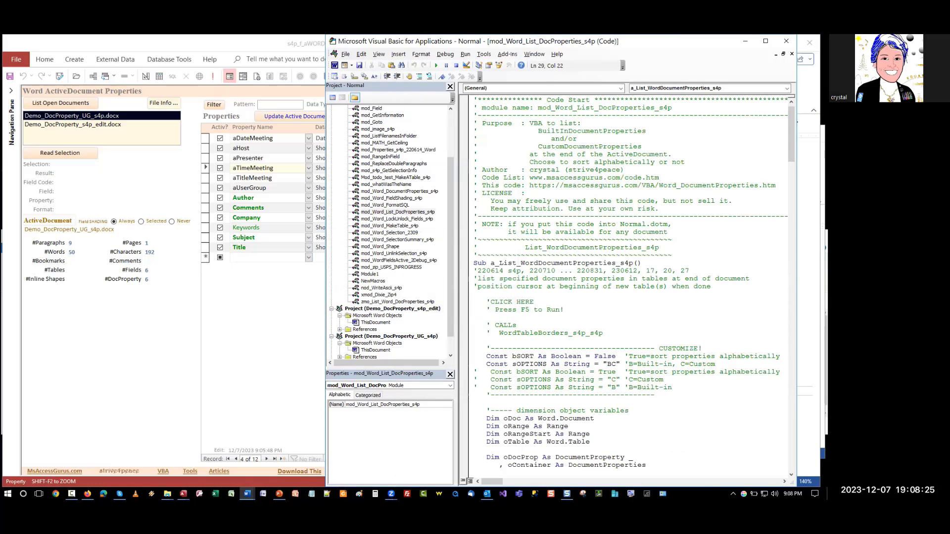
- Return to Demo_DocProperty_s4p_edit.docx and examine the generated built-in and custom document property tables, ending below the Important Dates table
{"action": "mouse_move", "coordinate": [247, 493]}
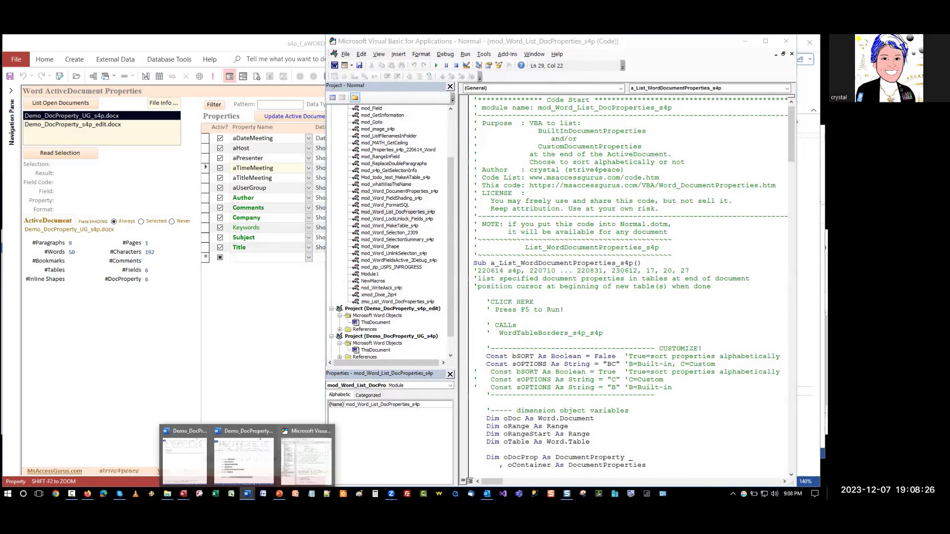
{"action": "left_click", "coordinate": [190, 450]}
{"action": "scroll", "coordinate": [516, 306], "scroll_direction": "down", "scroll_amount": 9}
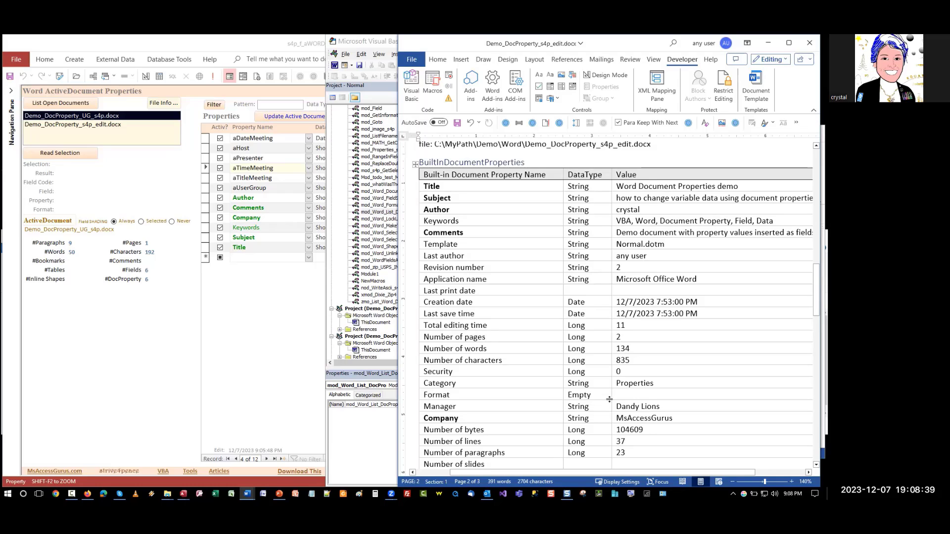
{"action": "key", "text": "alt+a"}
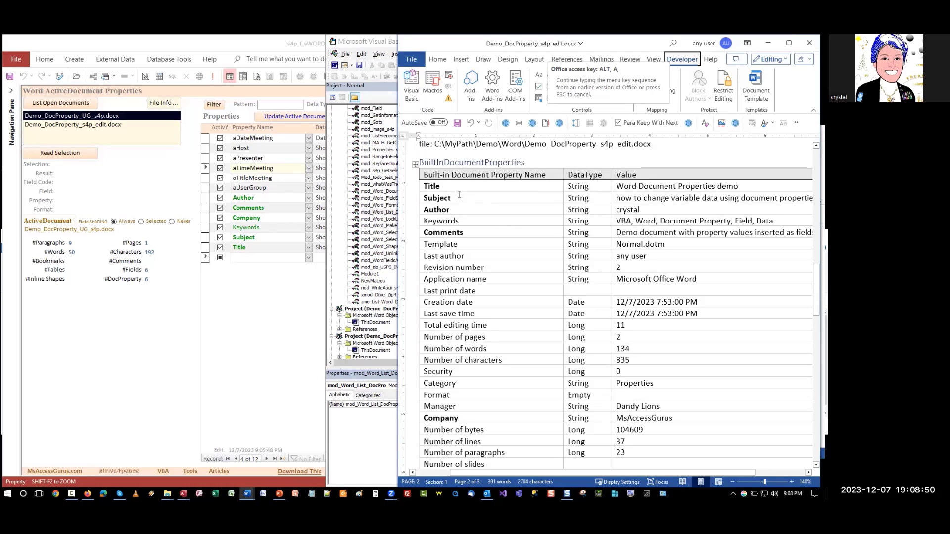
{"action": "double_click", "coordinate": [448, 184]}
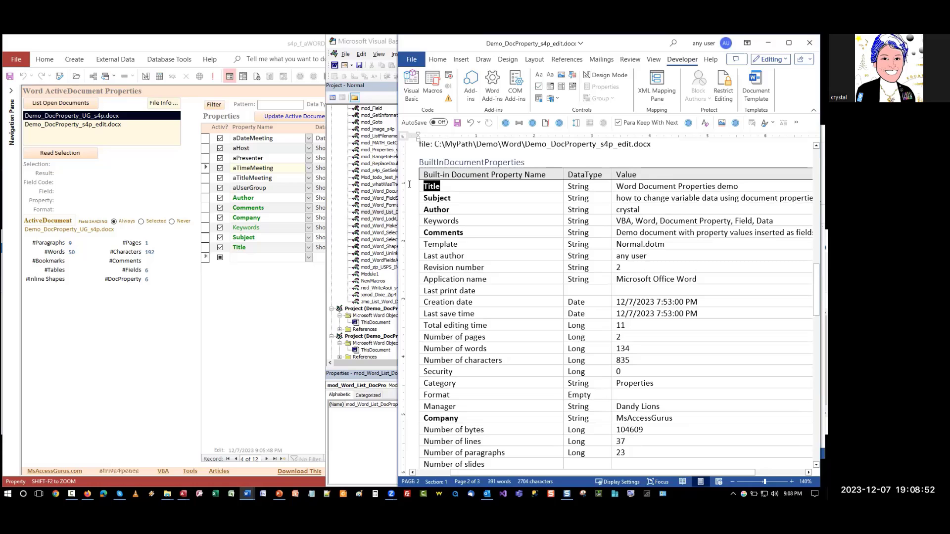
{"action": "left_click", "coordinate": [474, 205]}
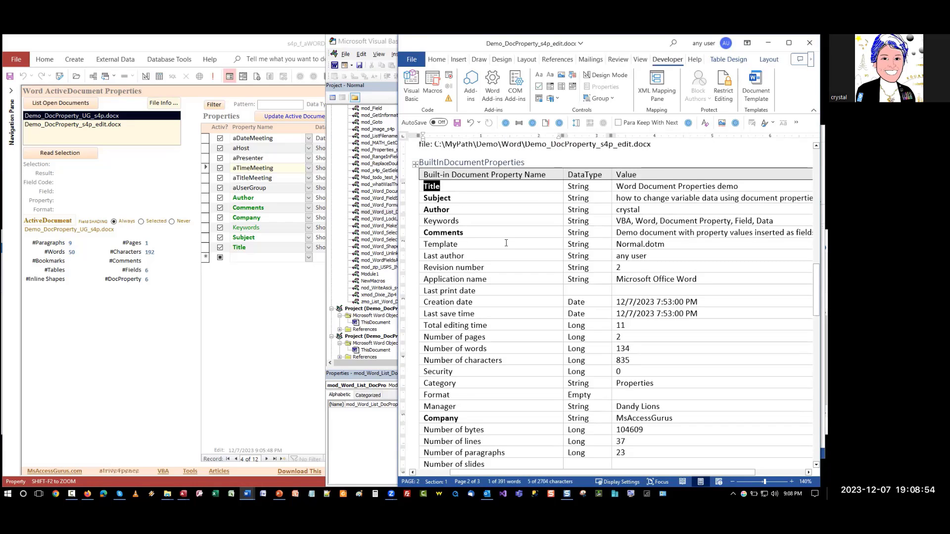
{"action": "scroll", "coordinate": [503, 241], "scroll_direction": "down", "scroll_amount": 3}
{"action": "scroll", "coordinate": [503, 242], "scroll_direction": "down", "scroll_amount": 8}
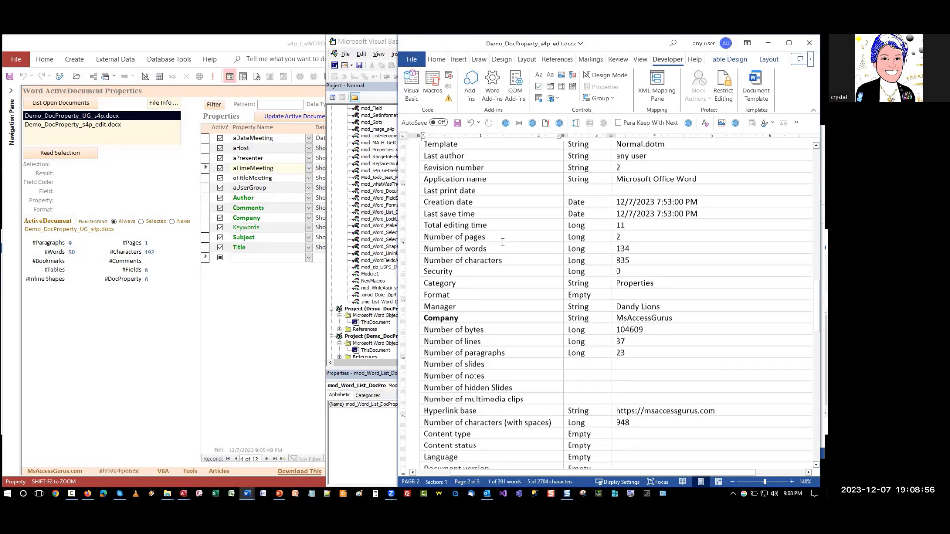
{"action": "scroll", "coordinate": [500, 244], "scroll_direction": "down", "scroll_amount": 6}
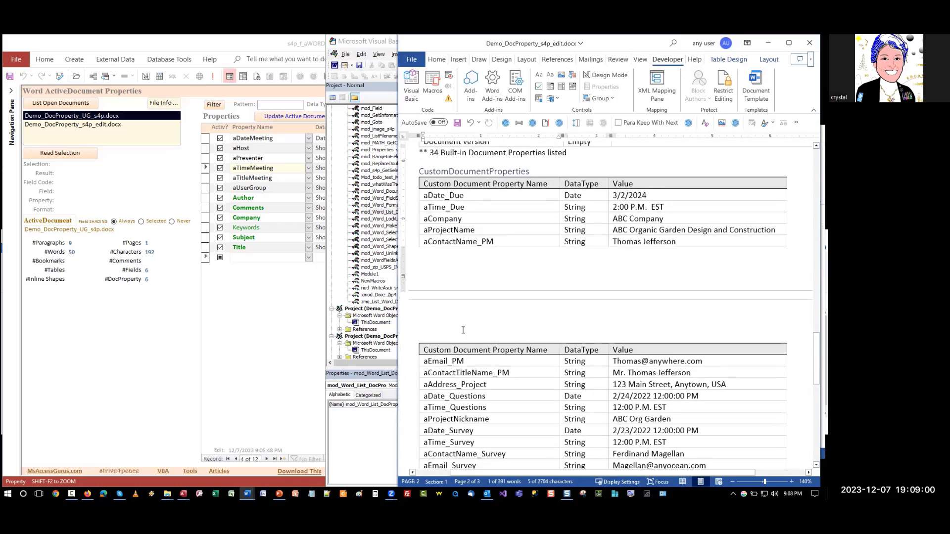
{"action": "left_click", "coordinate": [496, 300]}
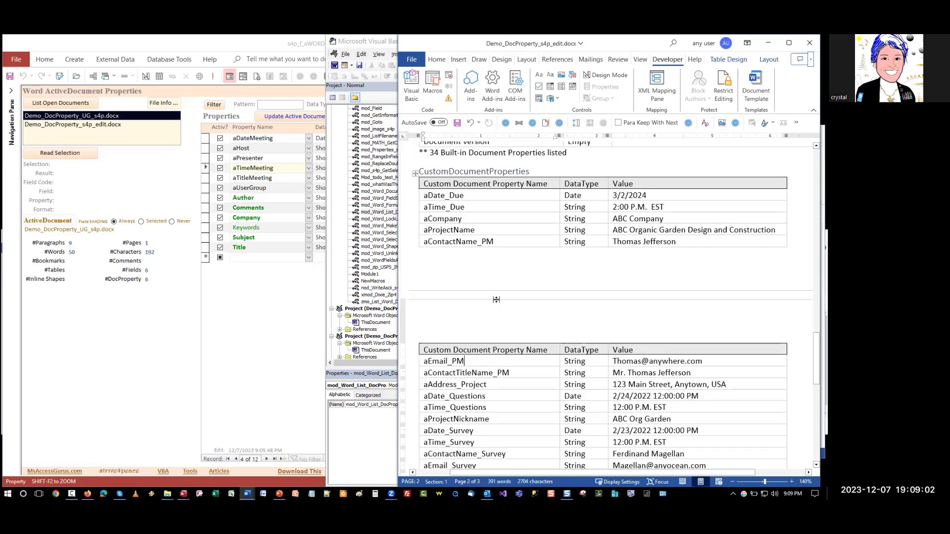
{"action": "scroll", "coordinate": [502, 296], "scroll_direction": "up", "scroll_amount": 14}
{"action": "scroll", "coordinate": [506, 293], "scroll_direction": "up", "scroll_amount": 12}
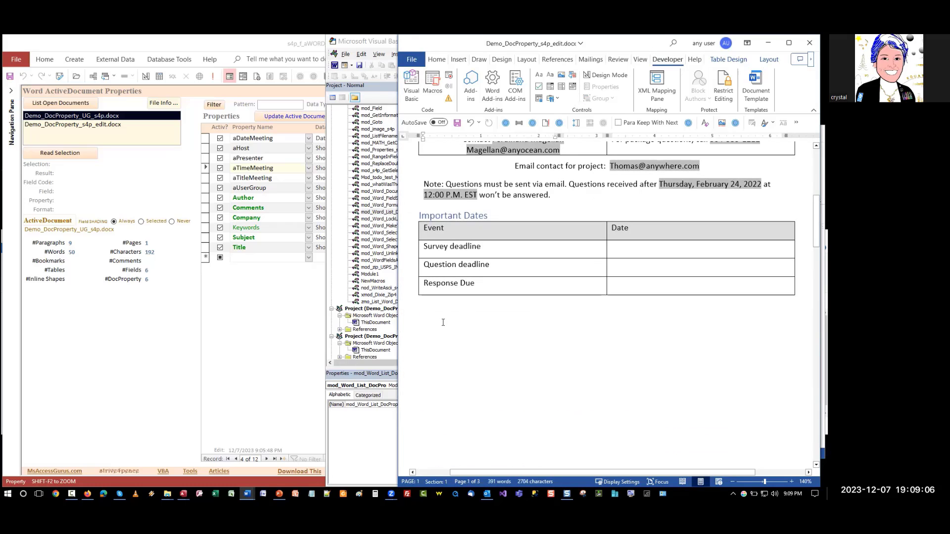
{"action": "left_click", "coordinate": [443, 319]}
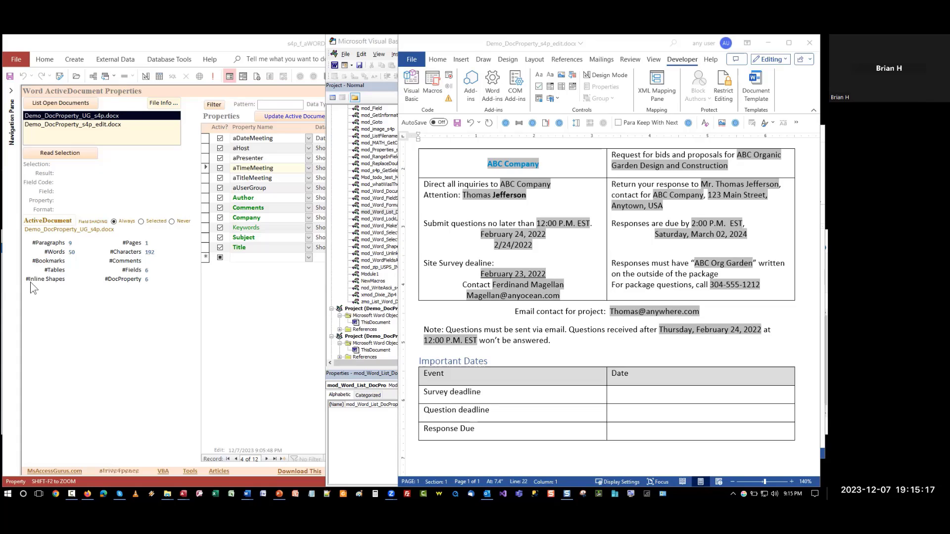
- Switch from the Access form to the myPresentation_WordDocProp presentation in PowerPoint and start its slide show from the current slide
{"action": "left_click", "coordinate": [120, 328]}
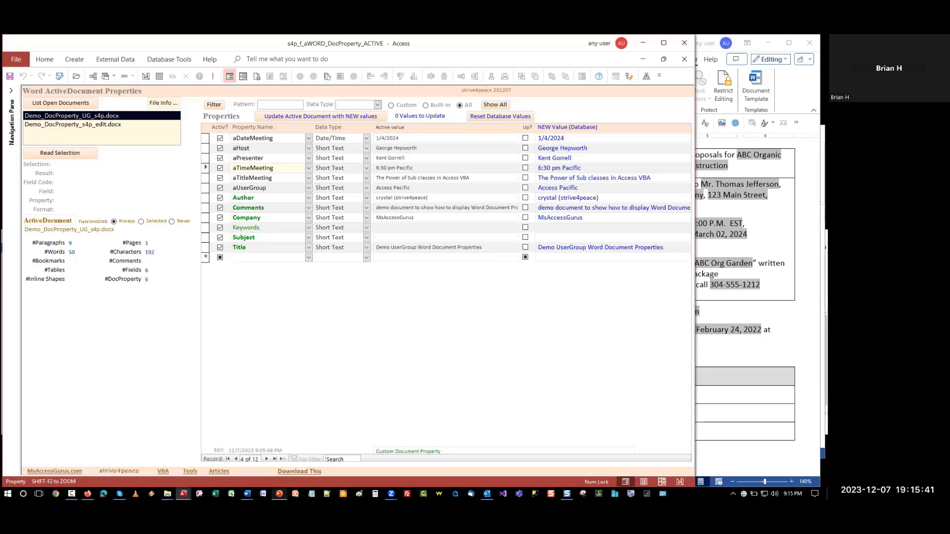
{"action": "mouse_move", "coordinate": [279, 494]}
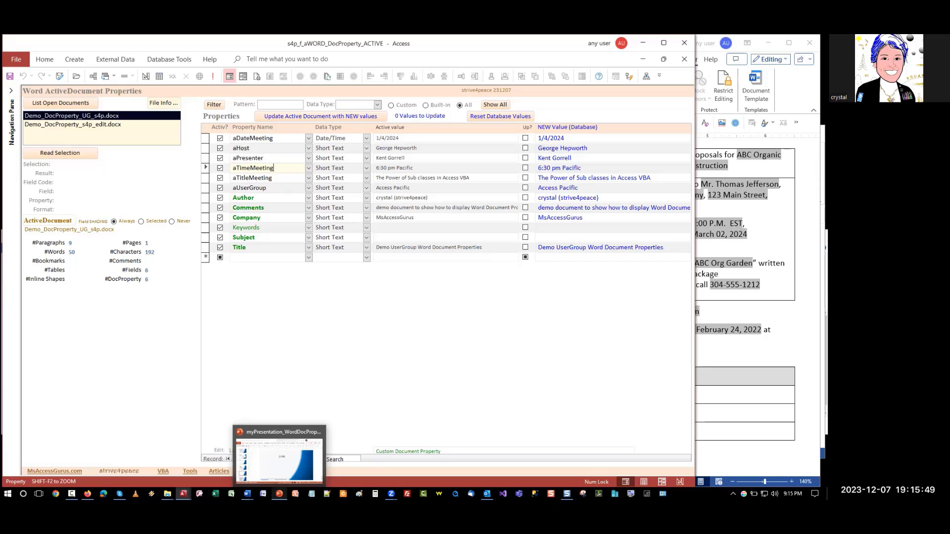
{"action": "left_click", "coordinate": [279, 494]}
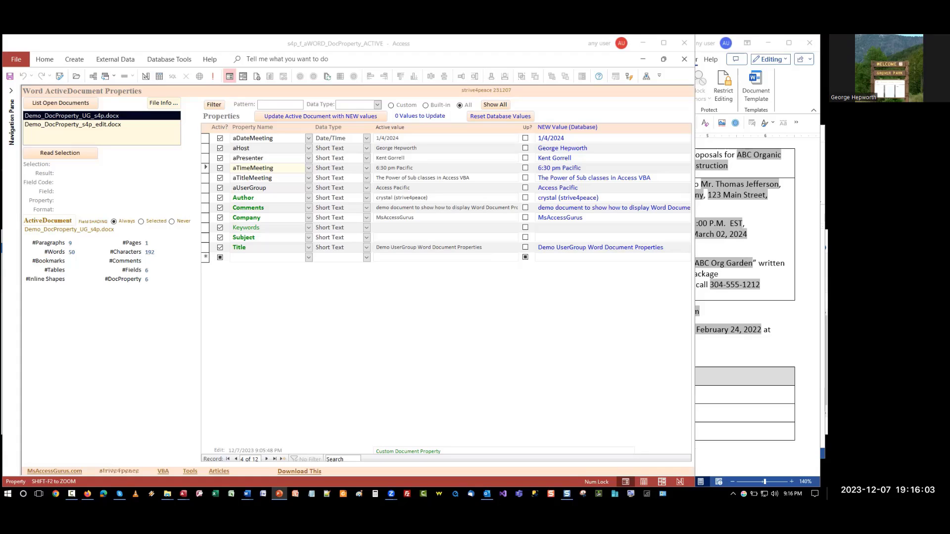
{"action": "key", "text": "shift+F5"}
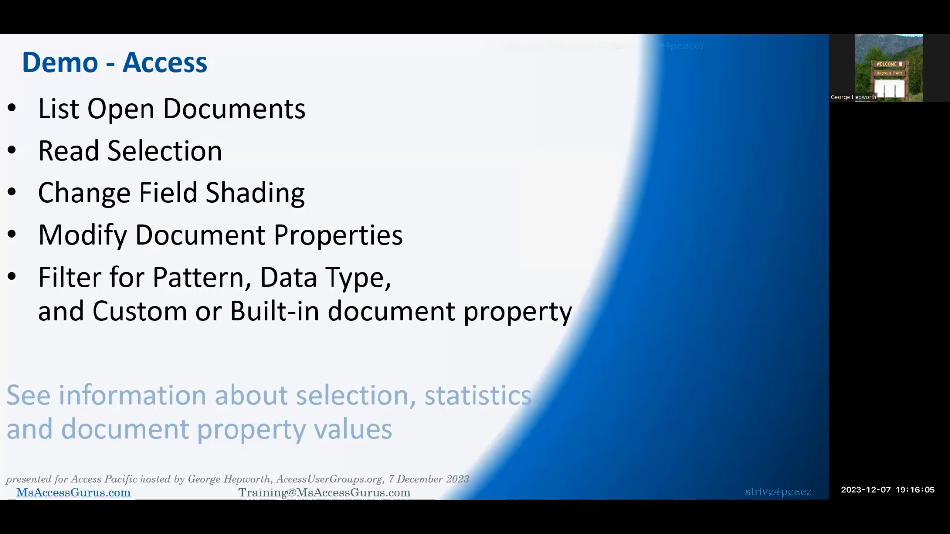